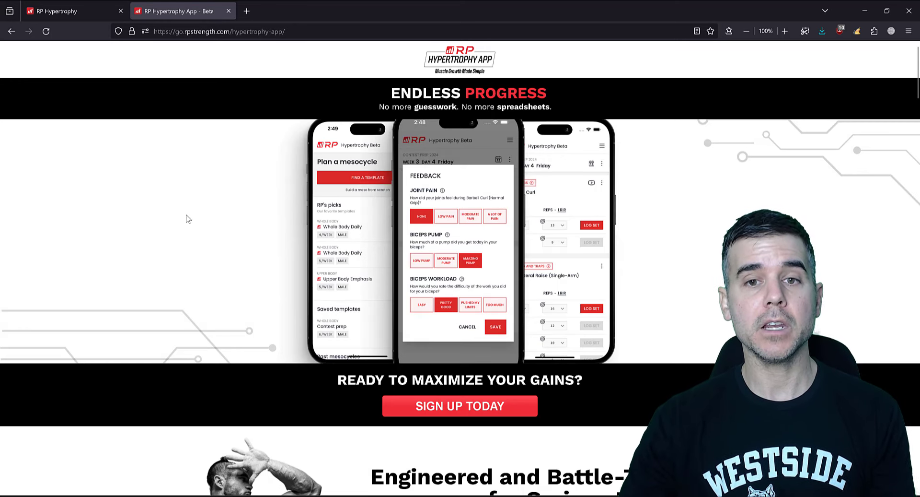
Step: Switch from the product landing page to the open training app and set its appearance to the light theme
scroll(226, 235, "down", 5)
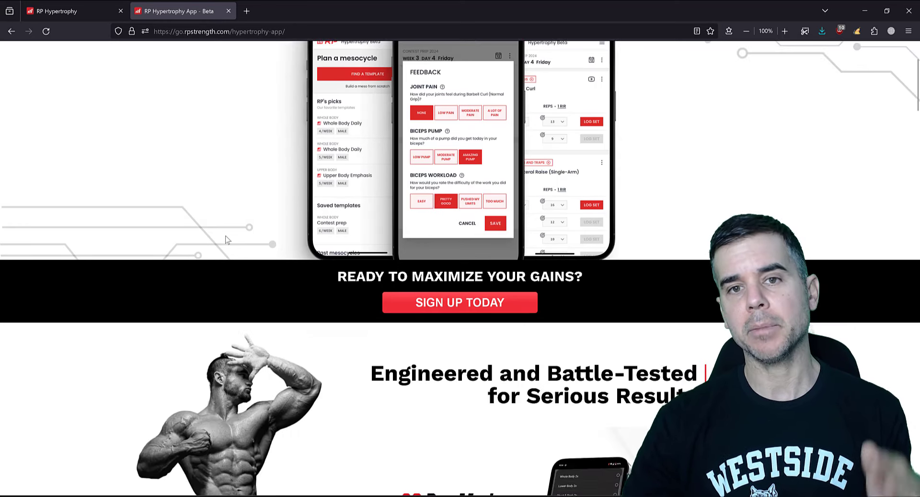
scroll(237, 257, "up", 5)
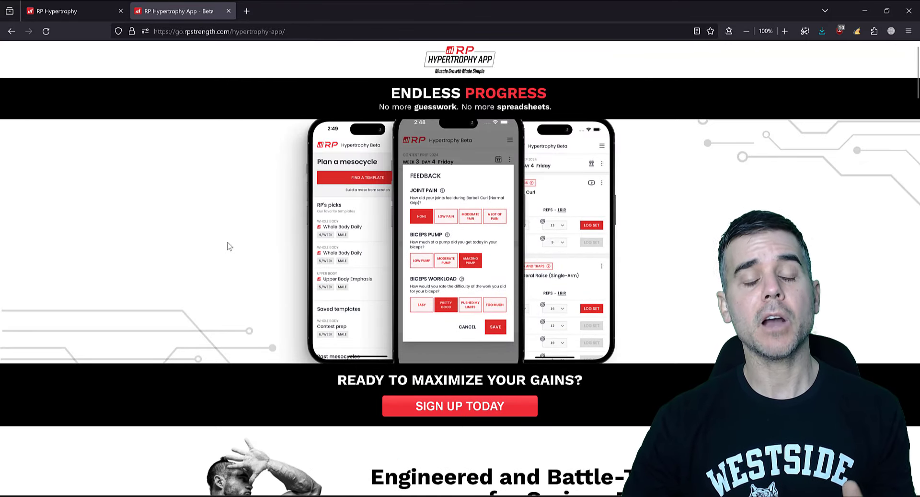
left_click(77, 12)
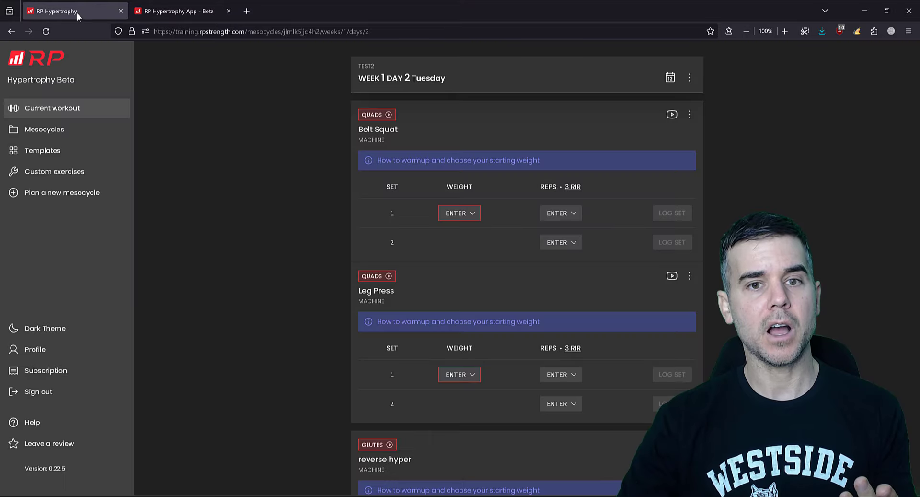
left_click(42, 330)
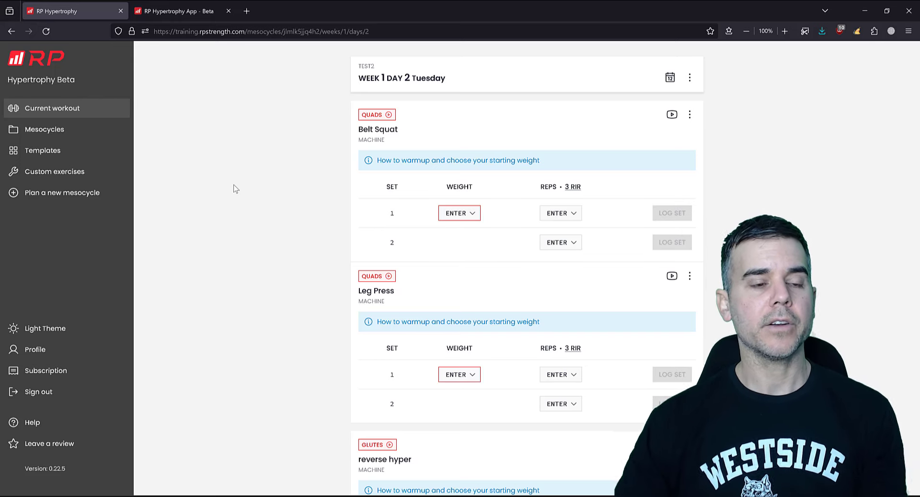
Step: Look through the Mesocycles list, the current workout and the RP Templates list
left_click(69, 135)
left_click(62, 152)
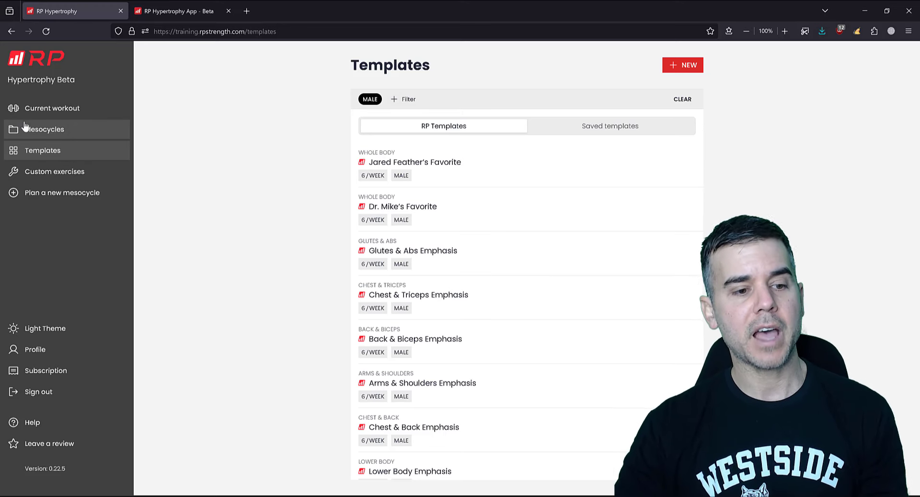
left_click(52, 110)
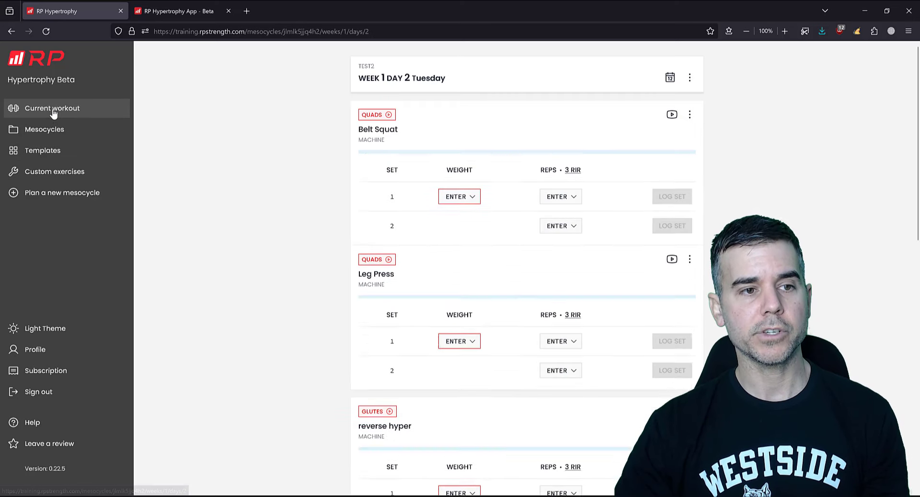
left_click(53, 134)
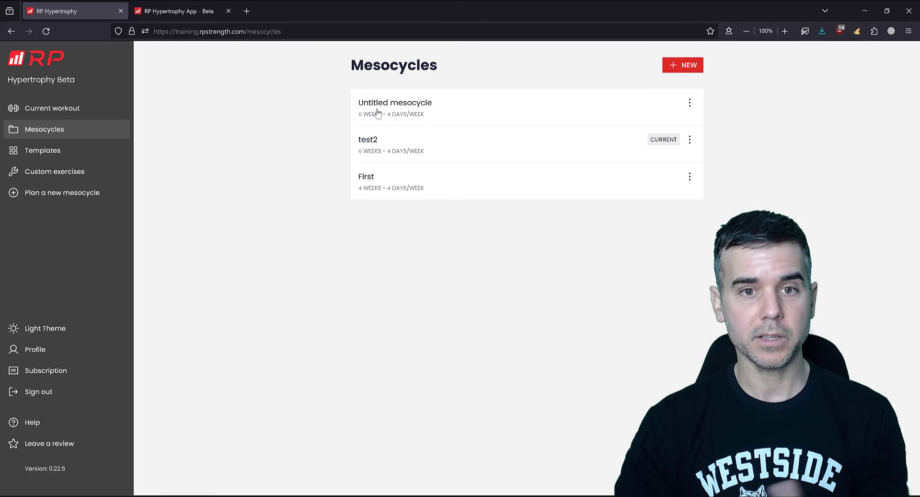
left_click(55, 150)
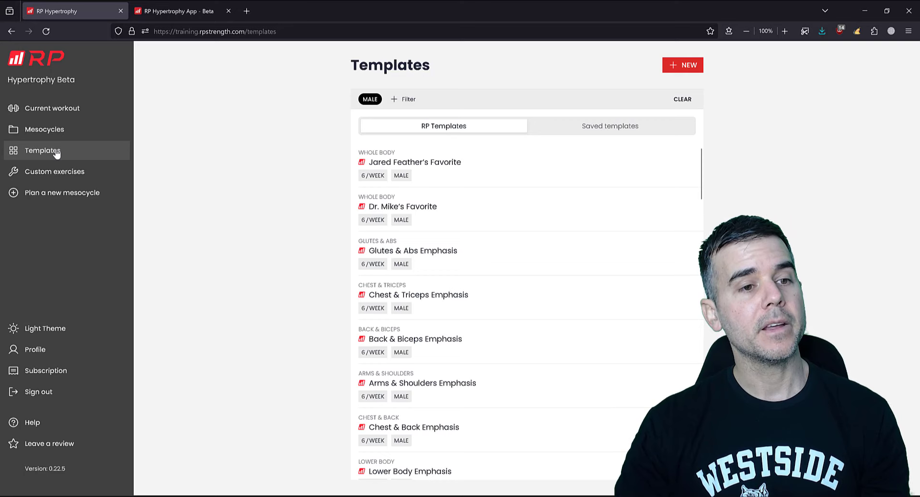
scroll(467, 229, "down", 15)
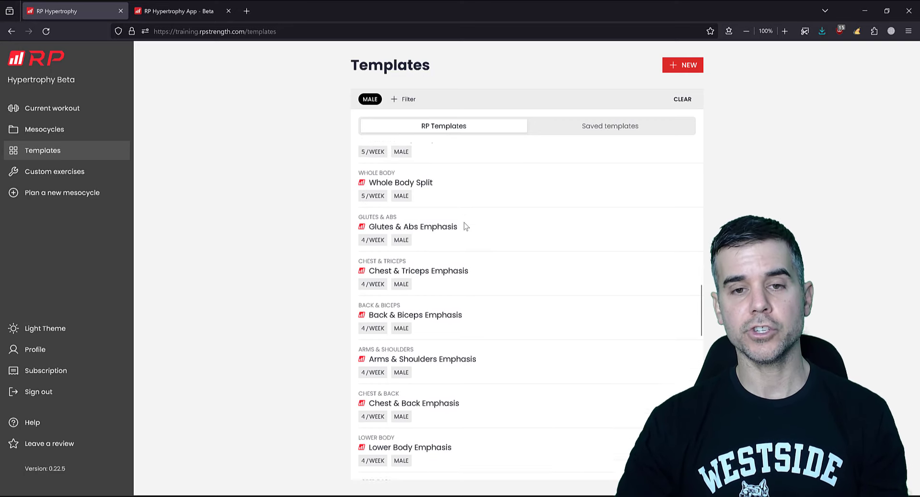
scroll(461, 251, "up", 15)
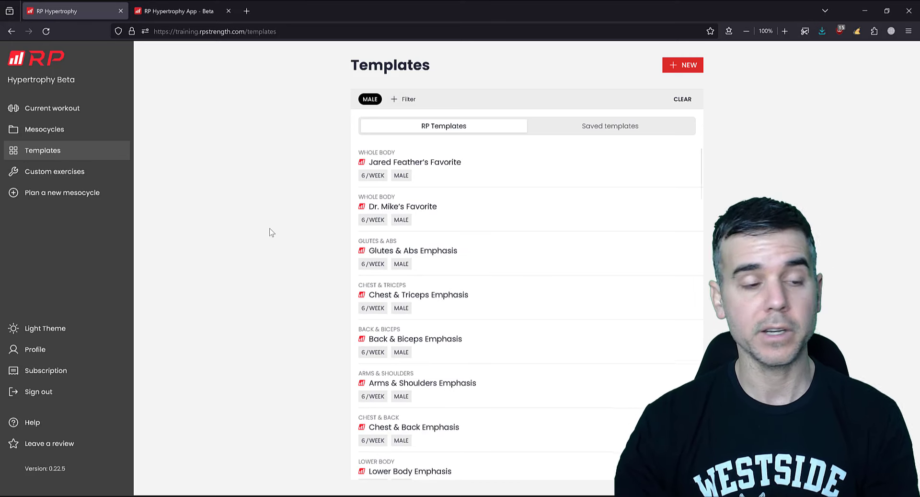
Step: Examine the full list of custom exercises and the options for planning a new mesocycle
left_click(47, 178)
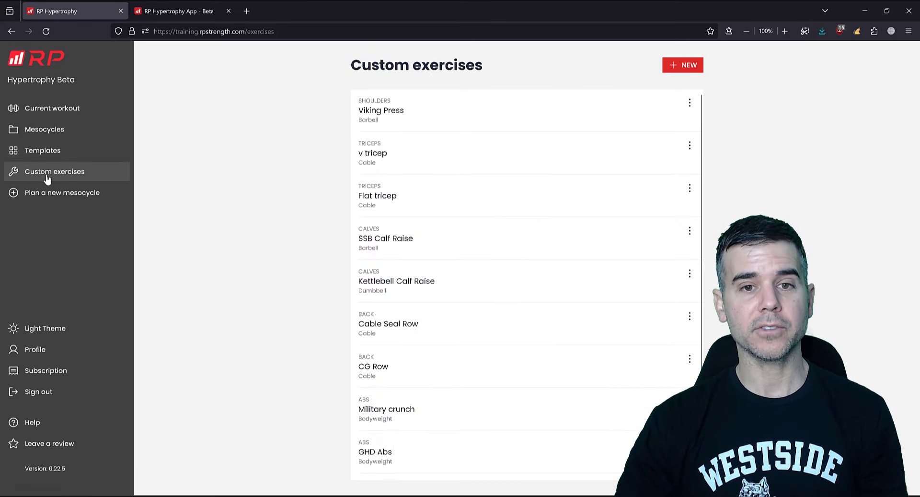
scroll(527, 192, "down", 3)
scroll(503, 225, "up", 3)
scroll(500, 228, "down", 3)
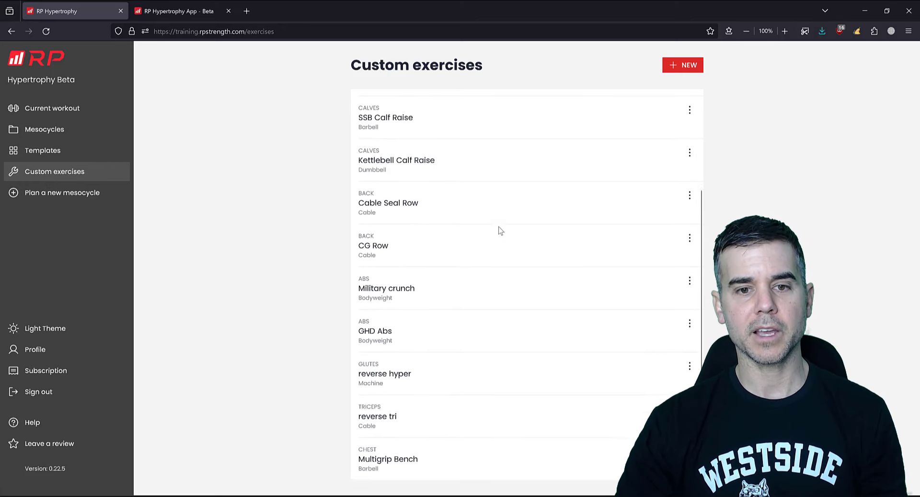
scroll(499, 229, "up", 3)
scroll(498, 230, "down", 3)
scroll(497, 230, "up", 3)
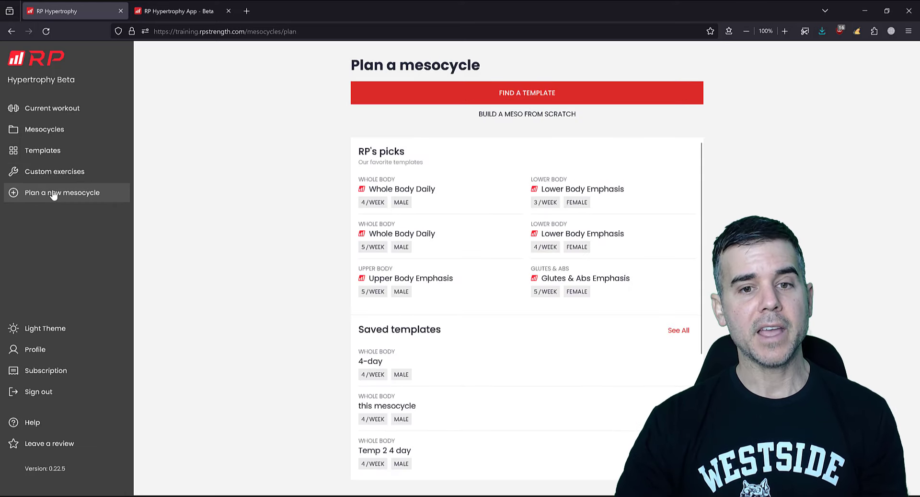
scroll(474, 207, "down", 3)
scroll(476, 249, "up", 3)
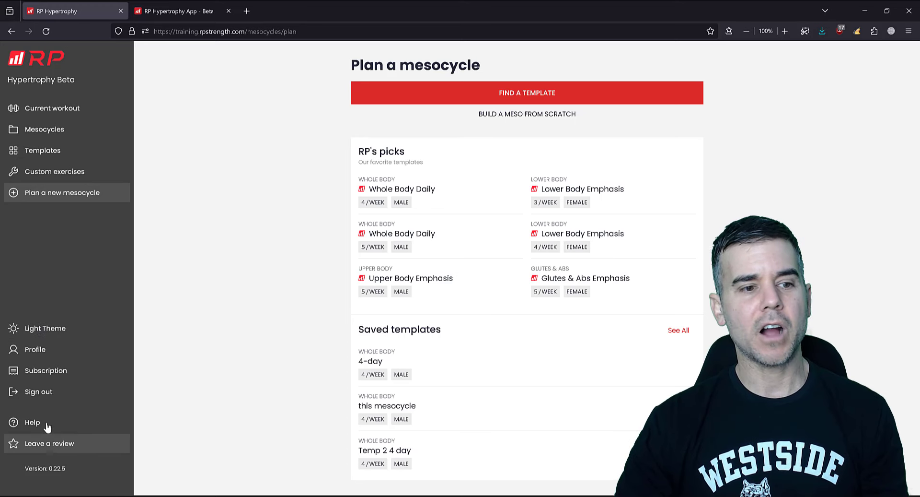
Step: Try the dark theme and return the interface to the light theme
left_click(47, 330)
left_click(46, 330)
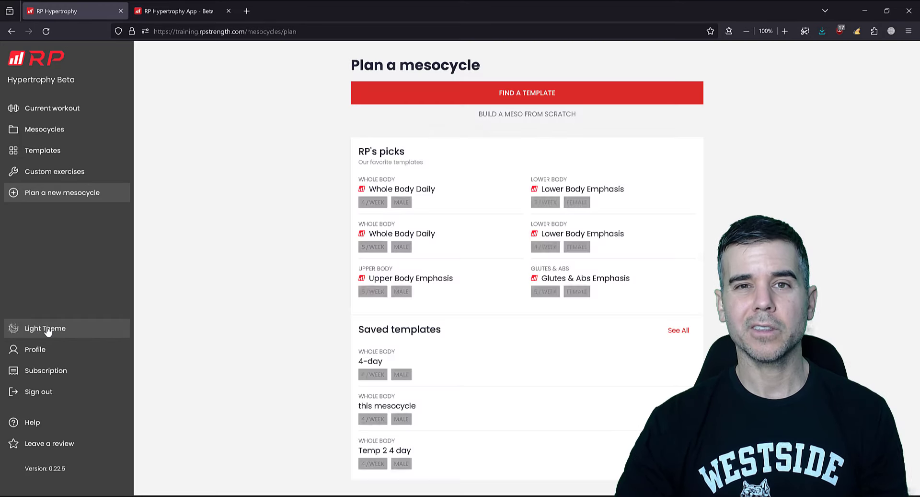
left_click(47, 330)
left_click(47, 330)
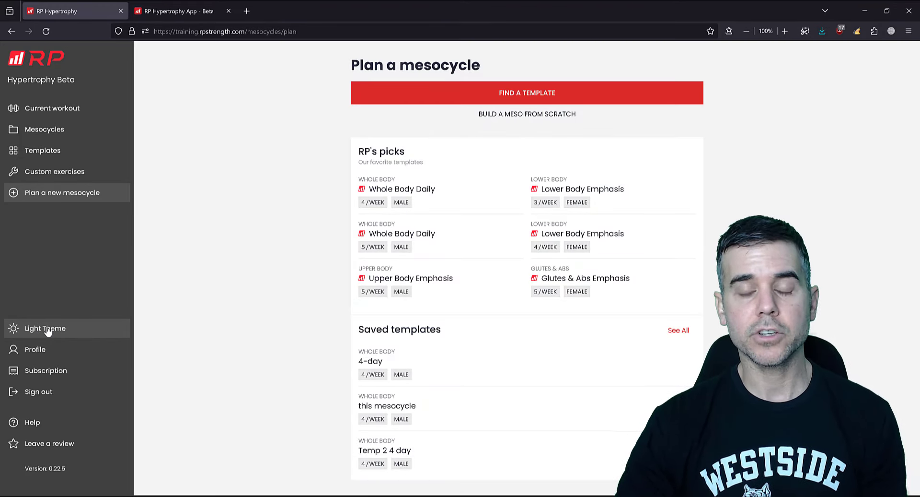
left_click(48, 330)
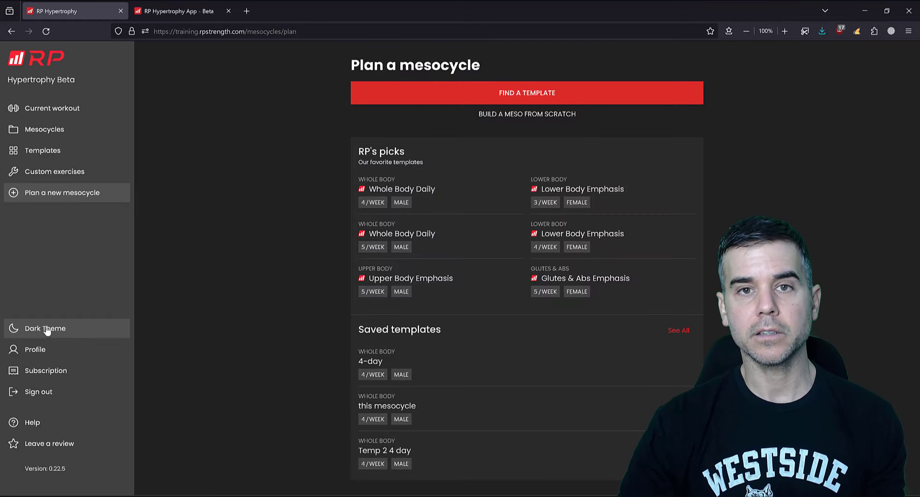
left_click(45, 332)
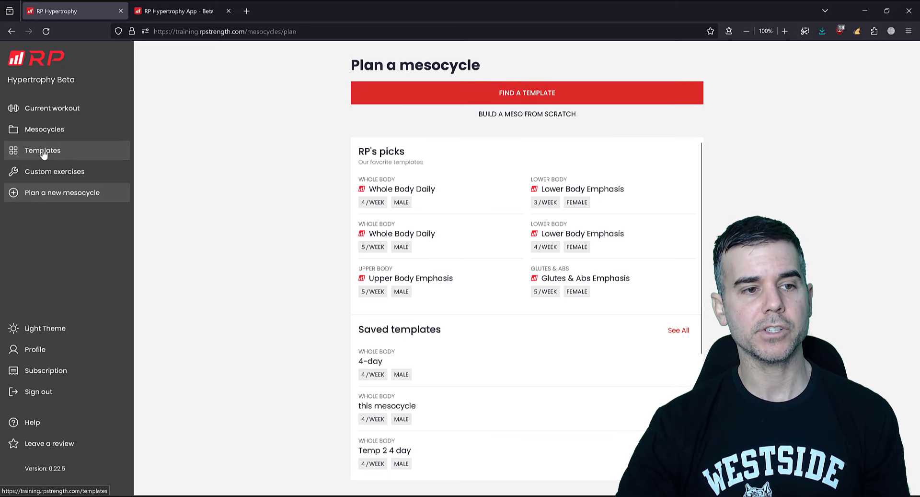
Step: Compare the saved templates with the RP templates in the template library
left_click(123, 151)
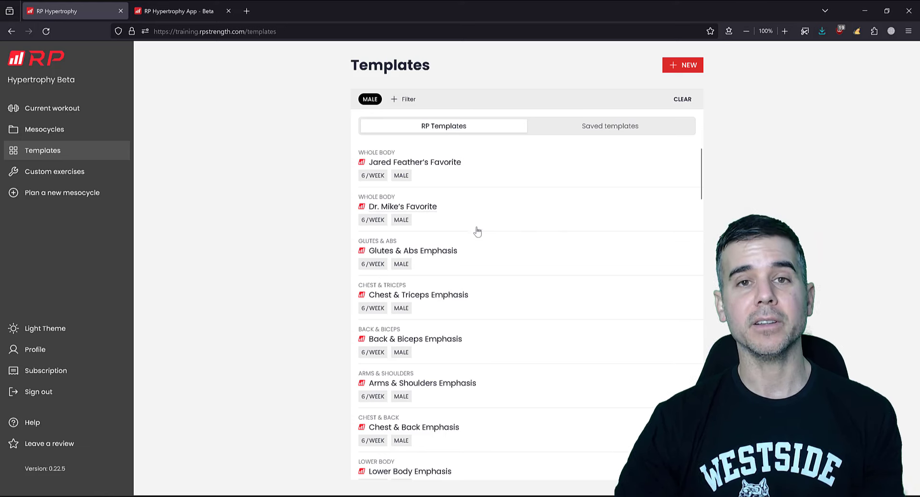
left_click(593, 128)
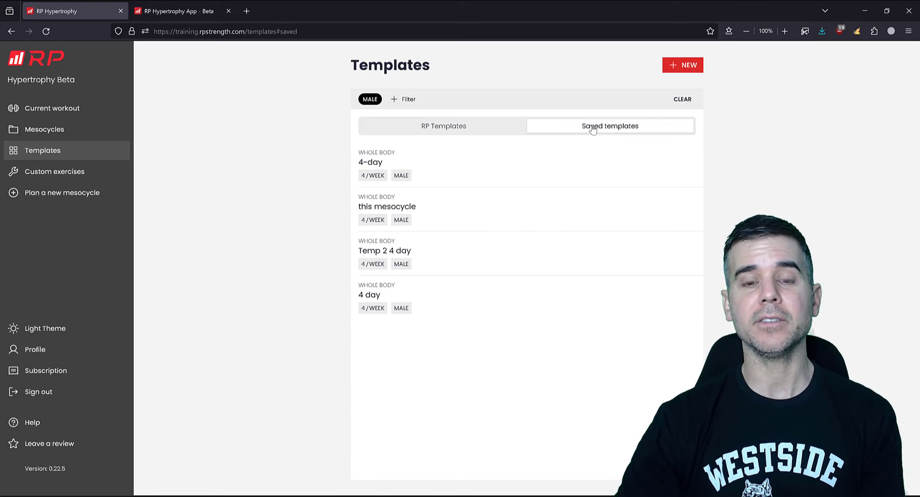
left_click(459, 134)
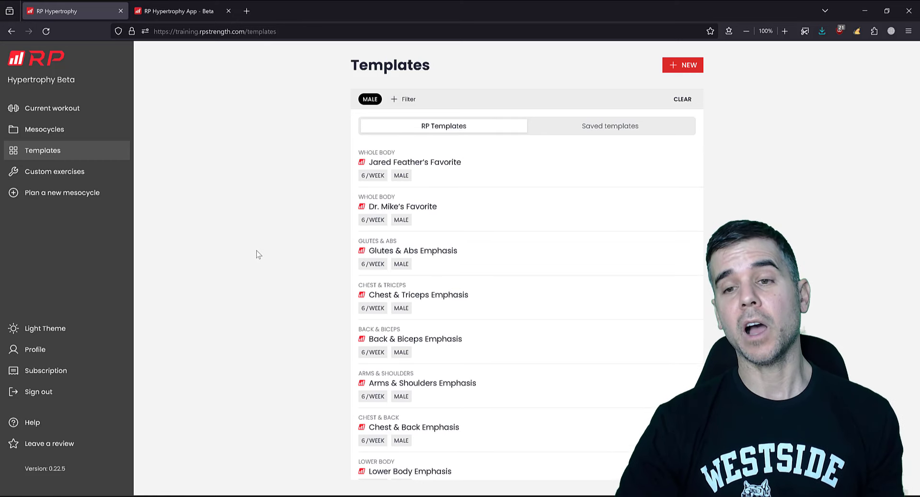
left_click(580, 130)
left_click(448, 134)
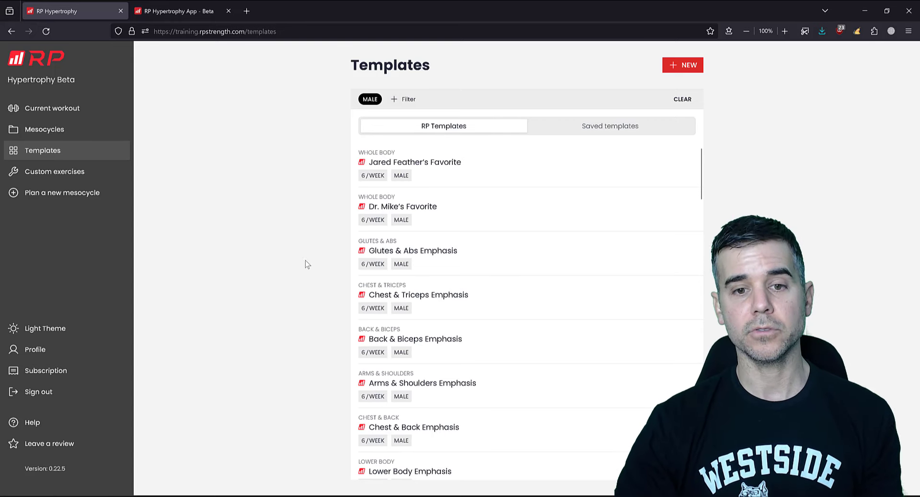
Step: Find the male Whole Body Split template with 4 days per week among the RP templates and open its details
scroll(468, 261, "down", 1)
scroll(467, 261, "down", 5)
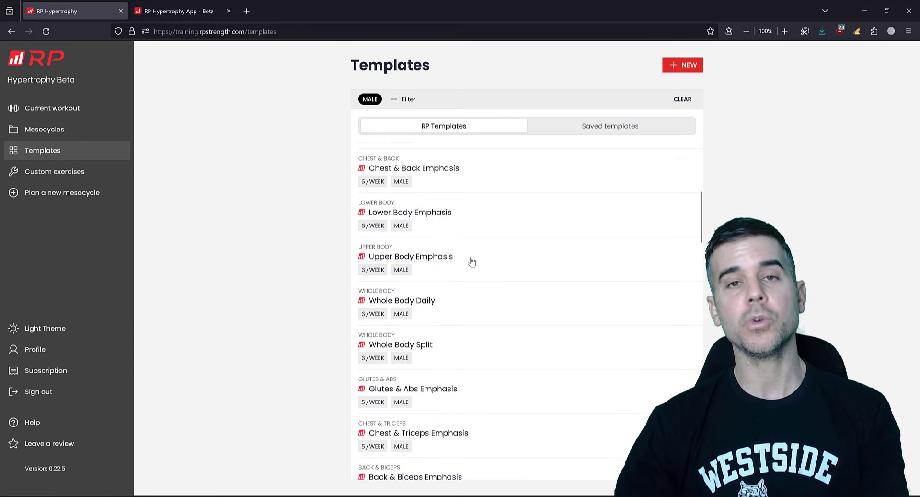
scroll(479, 261, "down", 7)
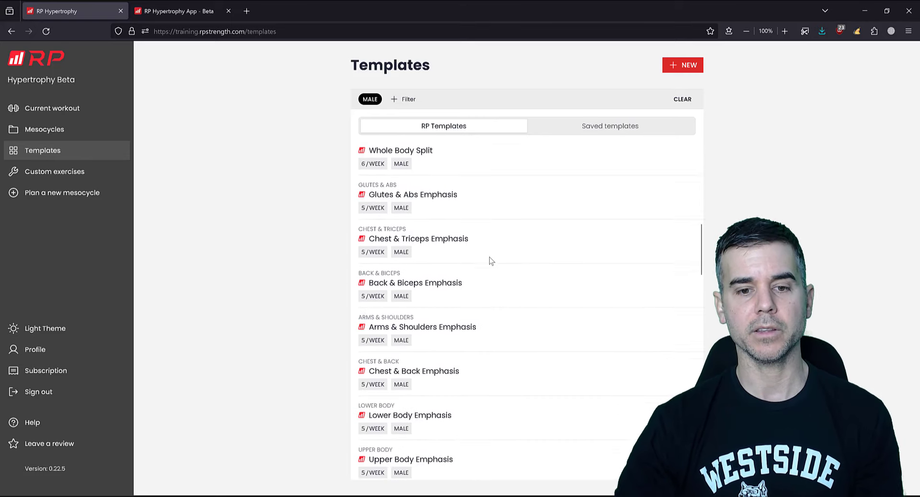
scroll(489, 263, "down", 6)
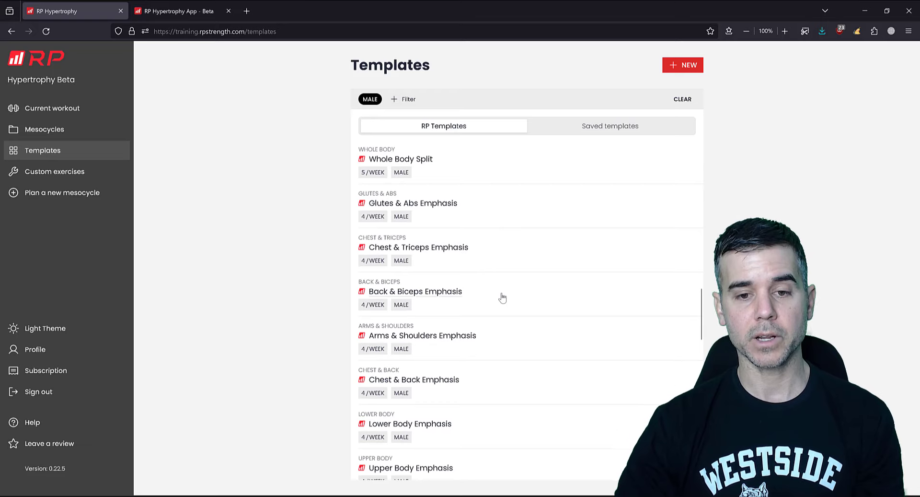
scroll(500, 295, "down", 2)
scroll(500, 296, "down", 6)
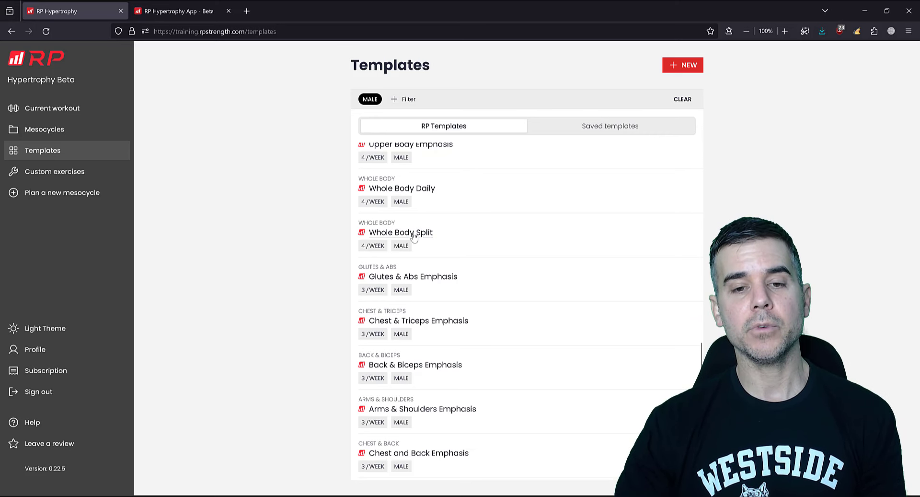
left_click(413, 237)
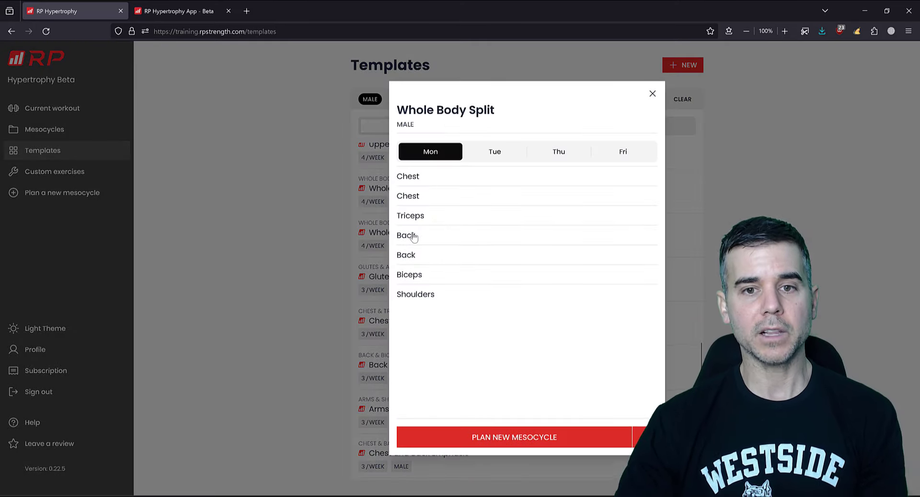
Step: Review the Whole Body Split muscle groups for Monday, Tuesday, Thursday and Friday, and plan a new mesocycle from this template
left_click(495, 156)
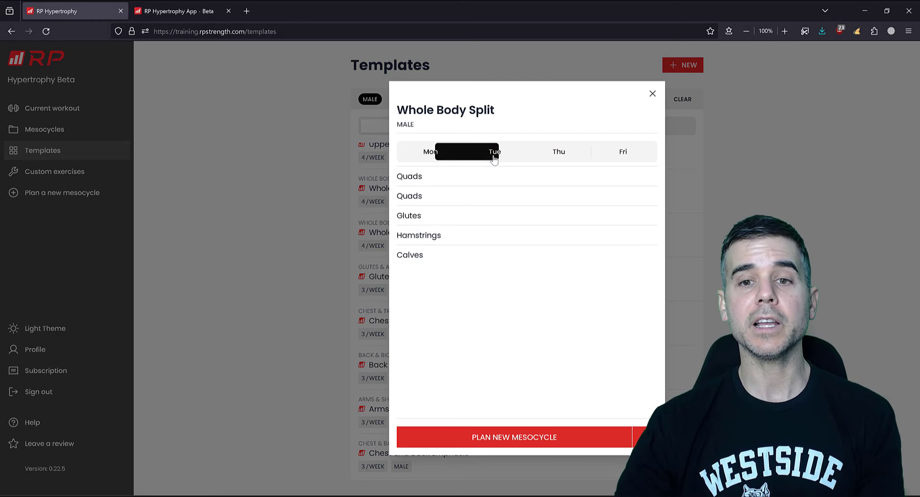
left_click(559, 154)
left_click(616, 153)
left_click(564, 154)
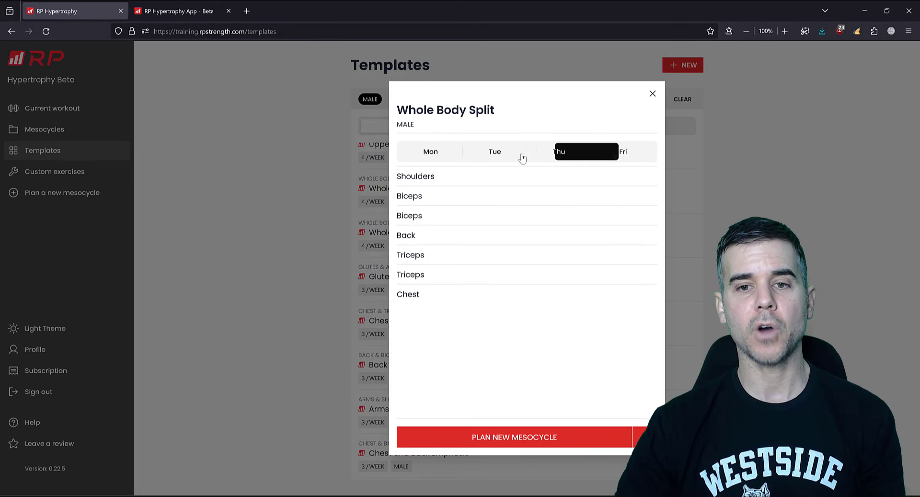
left_click(499, 154)
left_click(437, 154)
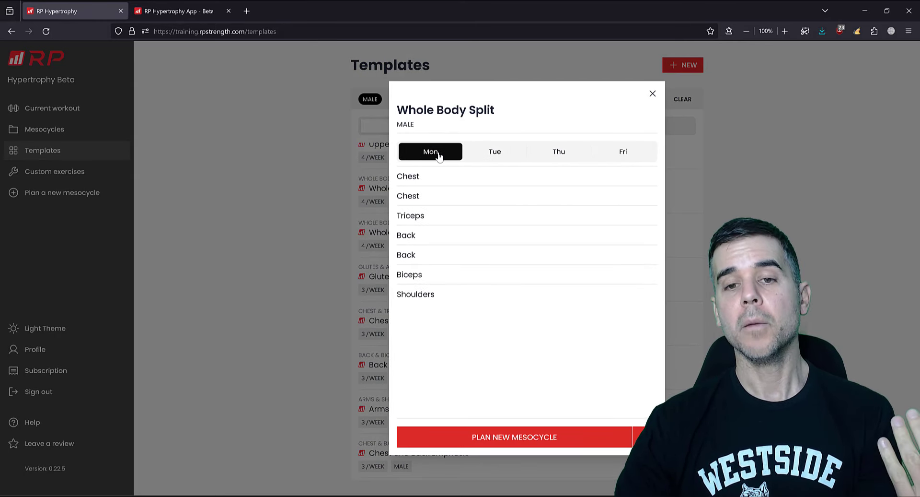
left_click(524, 445)
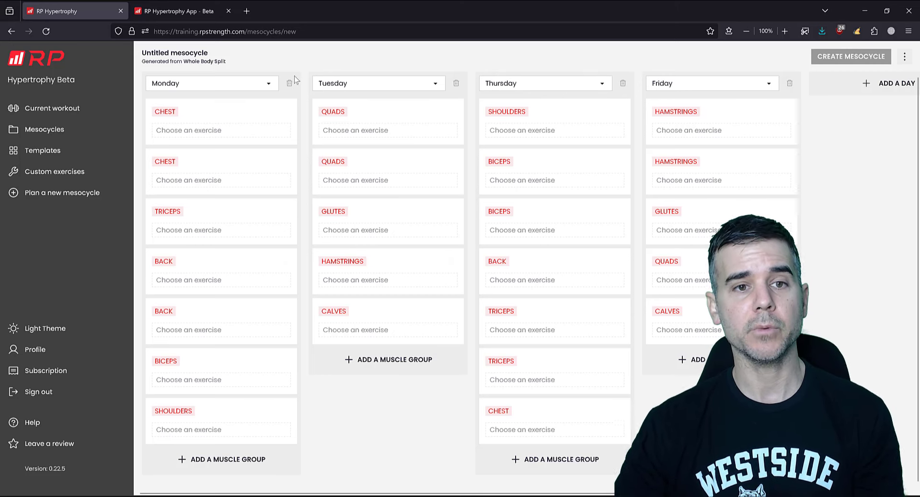
Step: View the weekday choices for the Monday column and the muscle groups that can be added to Tuesday
left_click(263, 84)
left_click(263, 85)
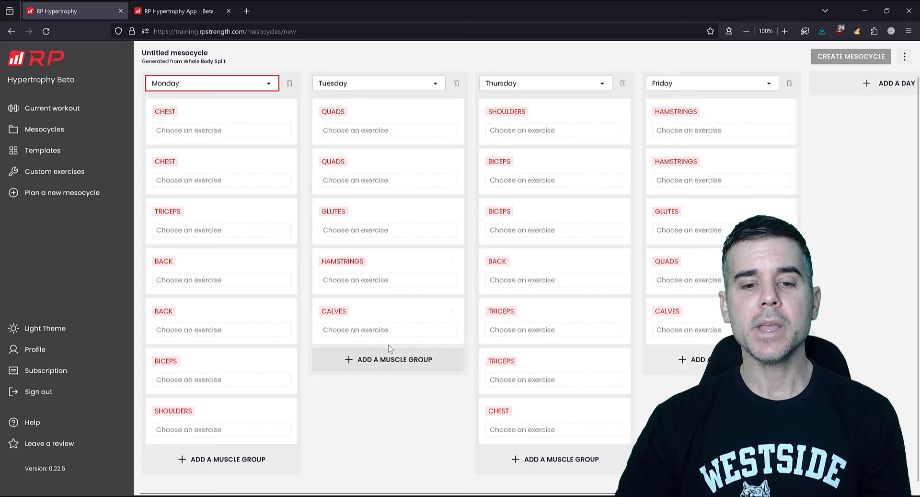
left_click(370, 363)
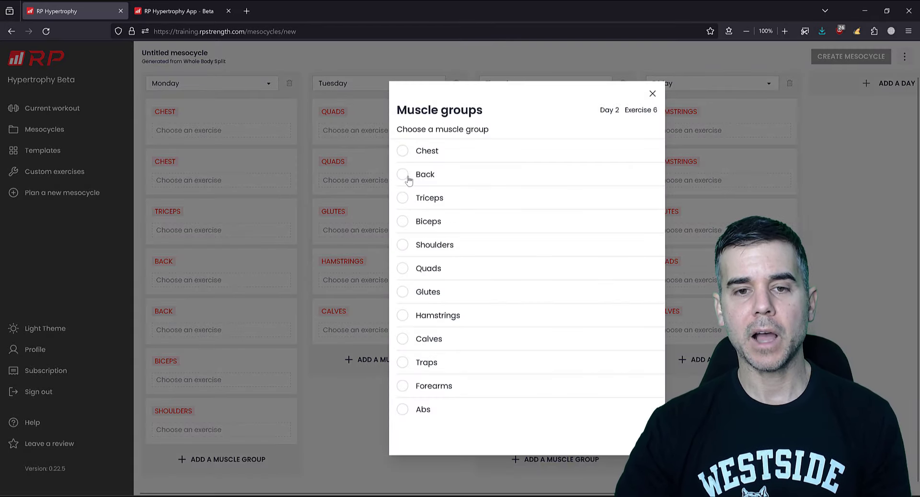
left_click(653, 95)
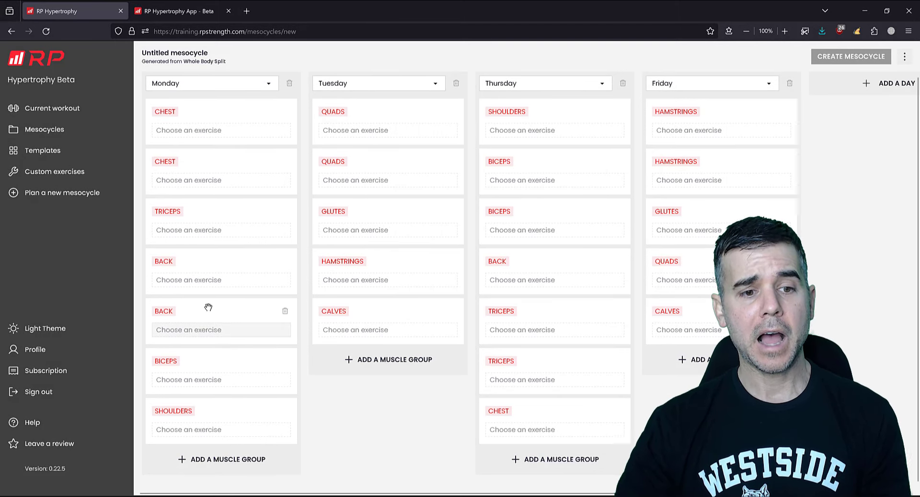
mouse_move(210, 317)
left_mouse_down()
mouse_move(212, 407)
mouse_move(208, 309)
mouse_move(345, 330)
mouse_move(621, 314)
mouse_move(214, 311)
left_mouse_up()
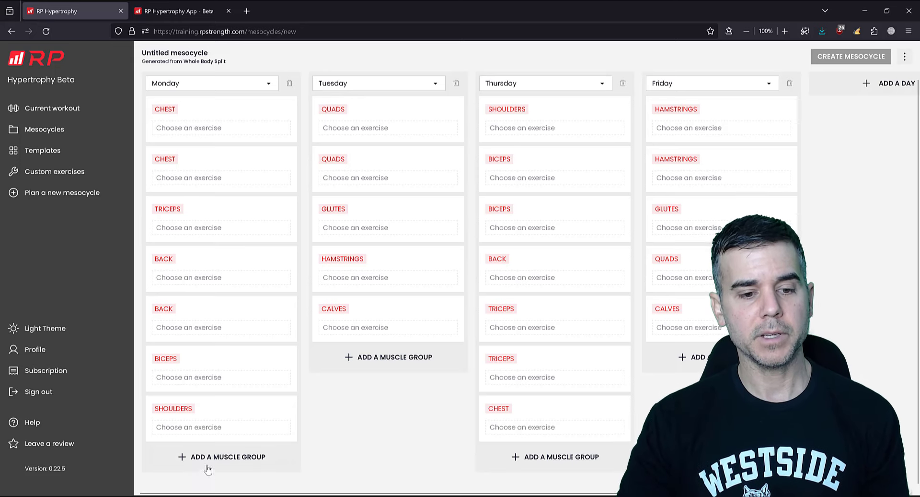
Step: Add an Abs muscle group to Monday and choose Bench Press (Medium Grip) as the first Chest exercise
left_click(189, 458)
left_click(402, 409)
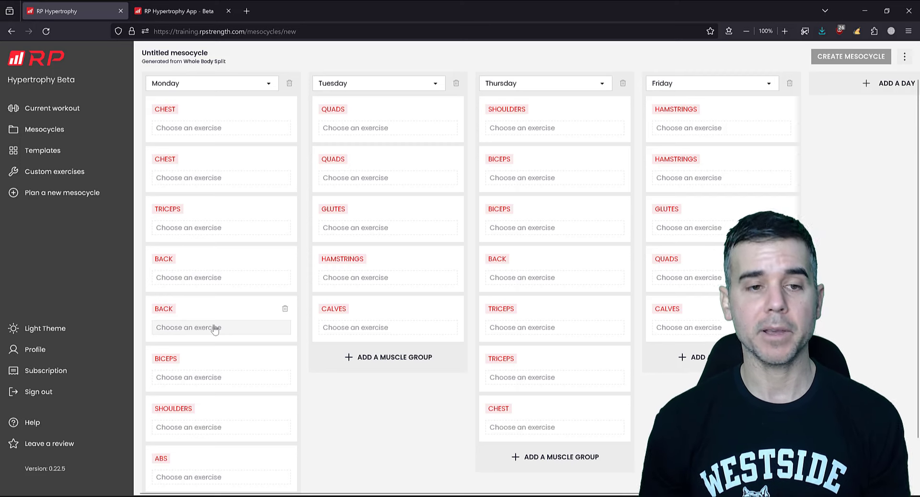
left_click(222, 129)
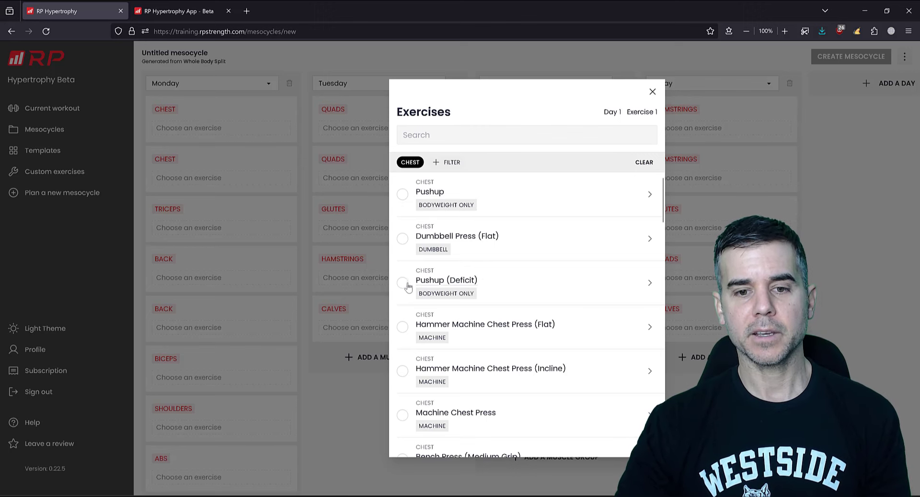
scroll(403, 314, "down", 2)
scroll(402, 312, "down", 1)
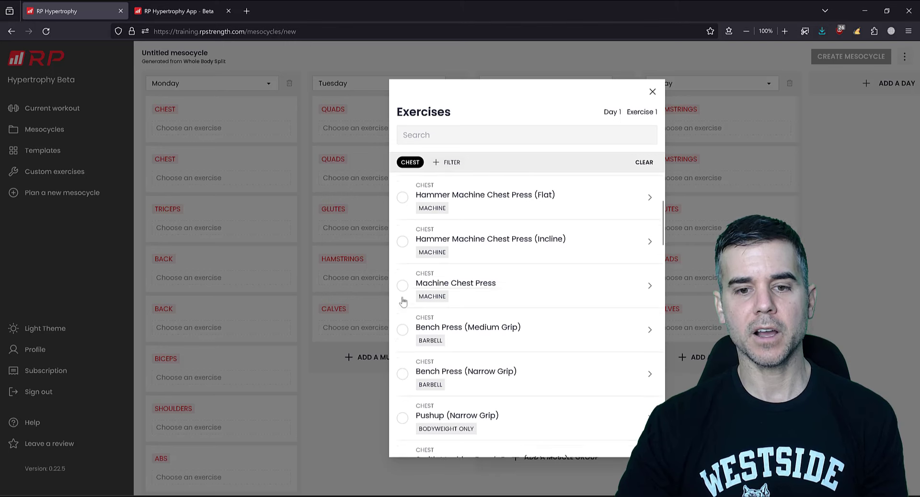
left_click(402, 330)
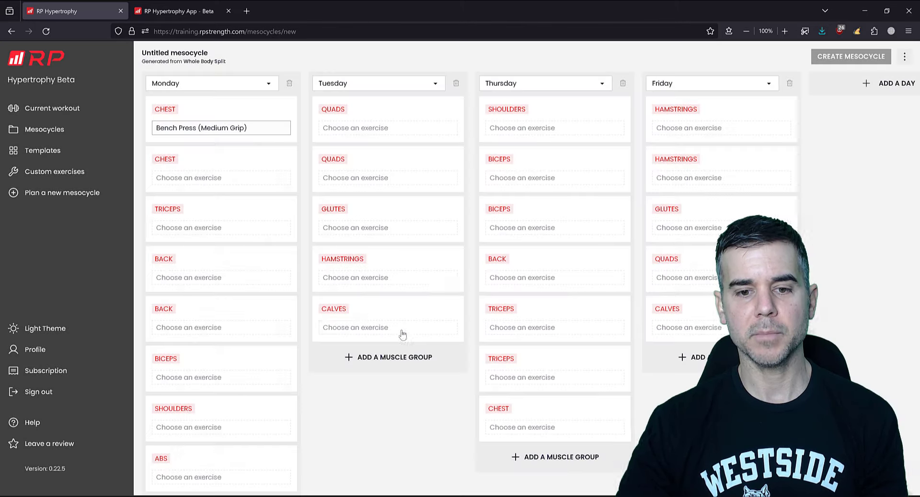
Step: Create a custom exercise named Incline DB Press with exercise type Dumbbell and muscle group Chest
left_click(207, 179)
scroll(484, 285, "down", 6)
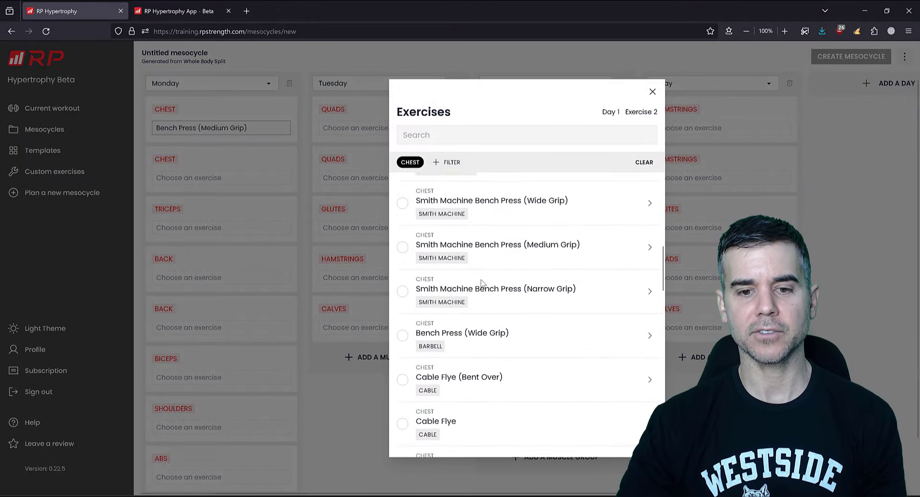
scroll(474, 288, "down", 10)
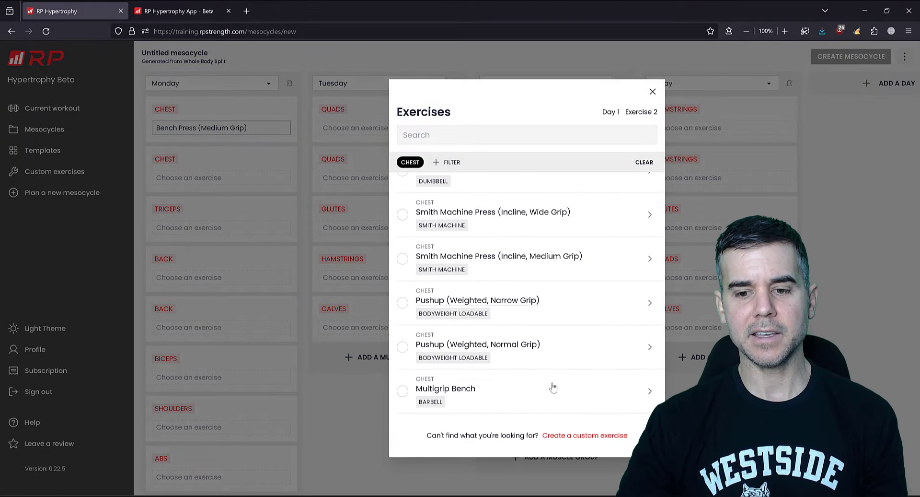
left_click(583, 435)
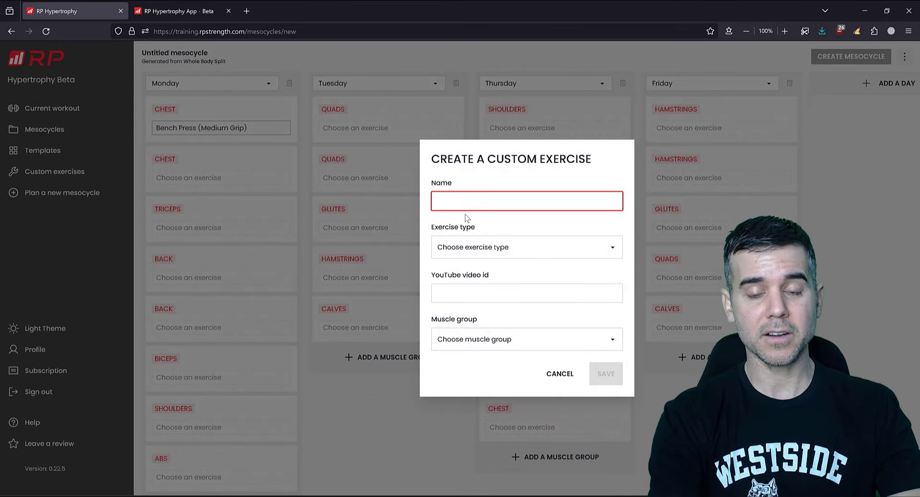
type("Incline D")
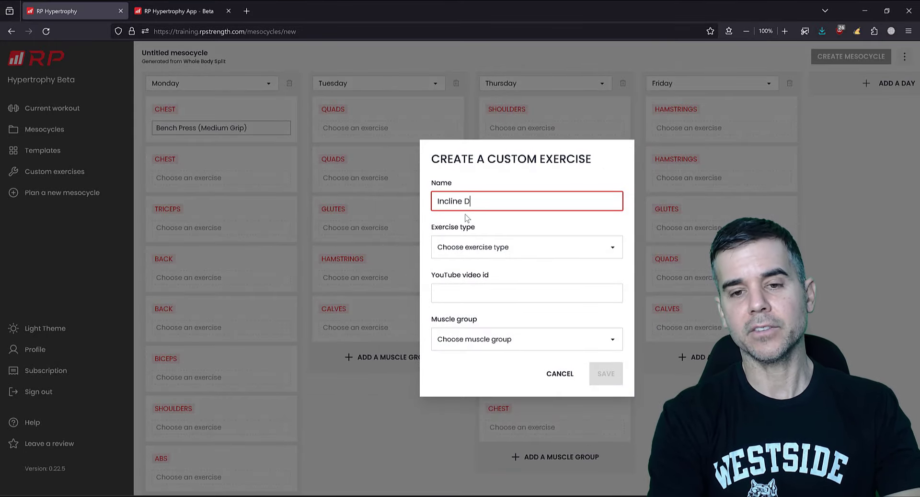
type("B Press")
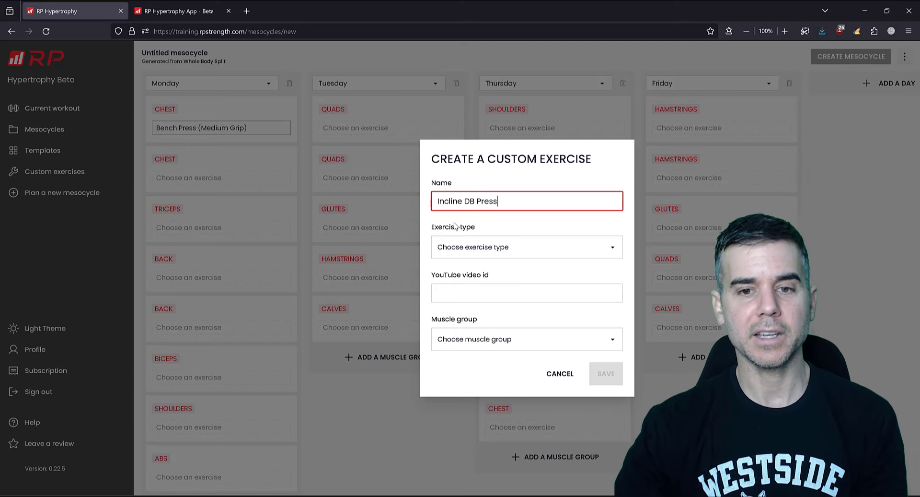
left_click(463, 247)
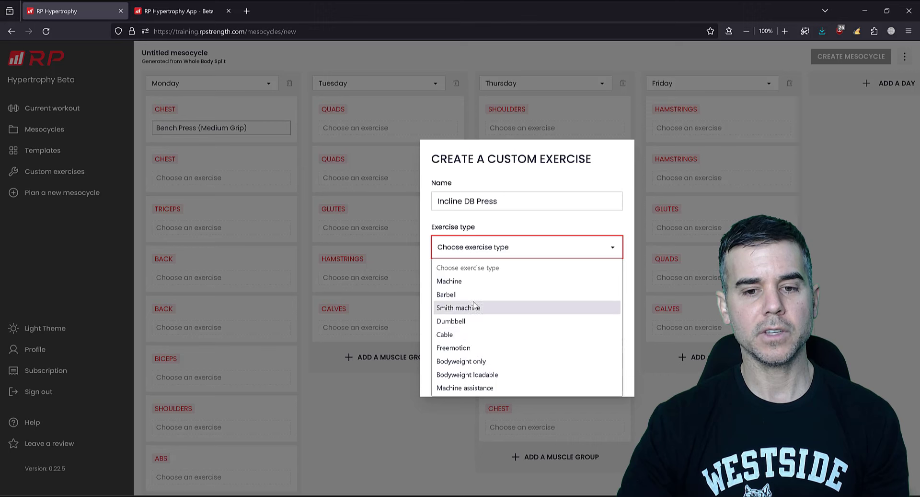
left_click(474, 322)
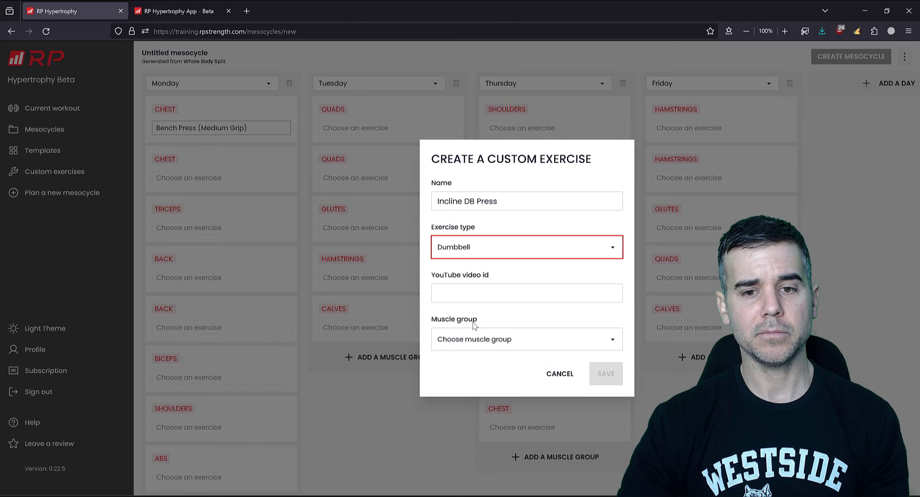
left_click(472, 290)
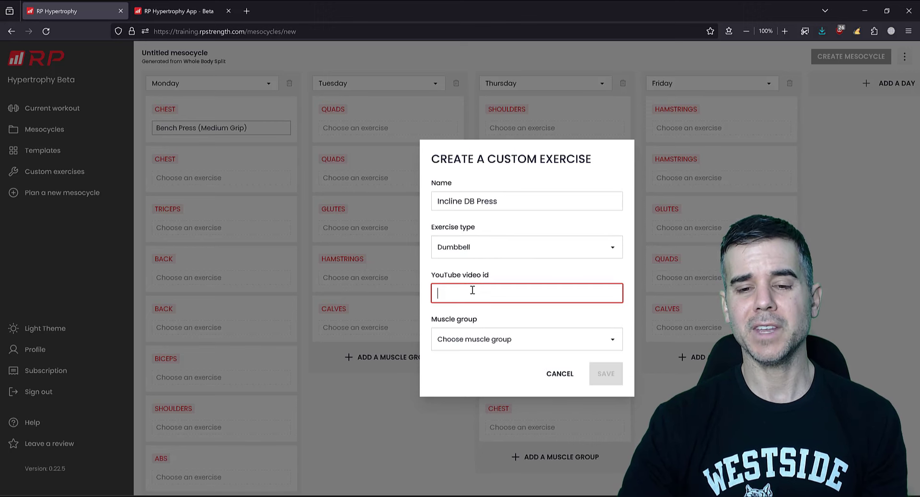
left_click(494, 339)
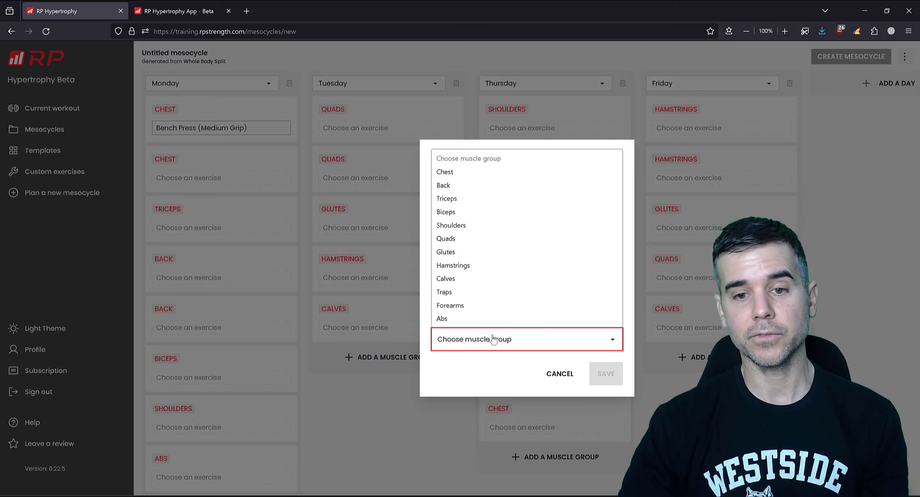
left_click(479, 173)
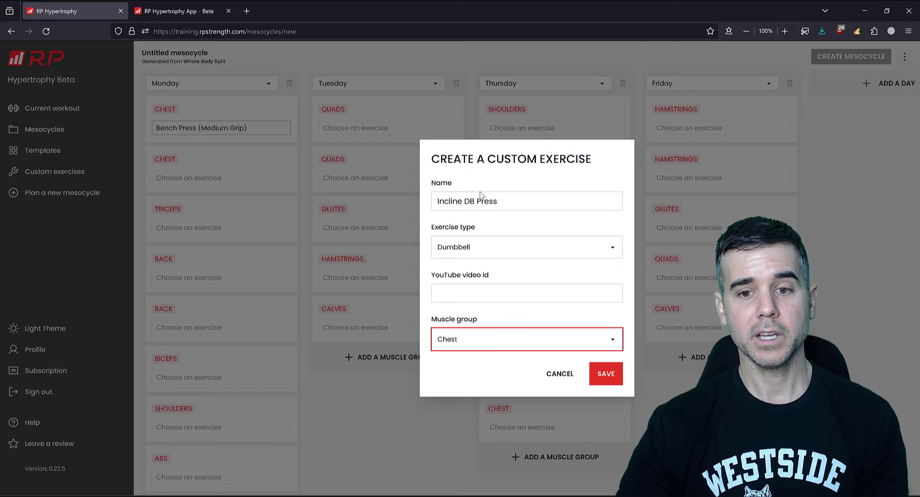
left_click(620, 379)
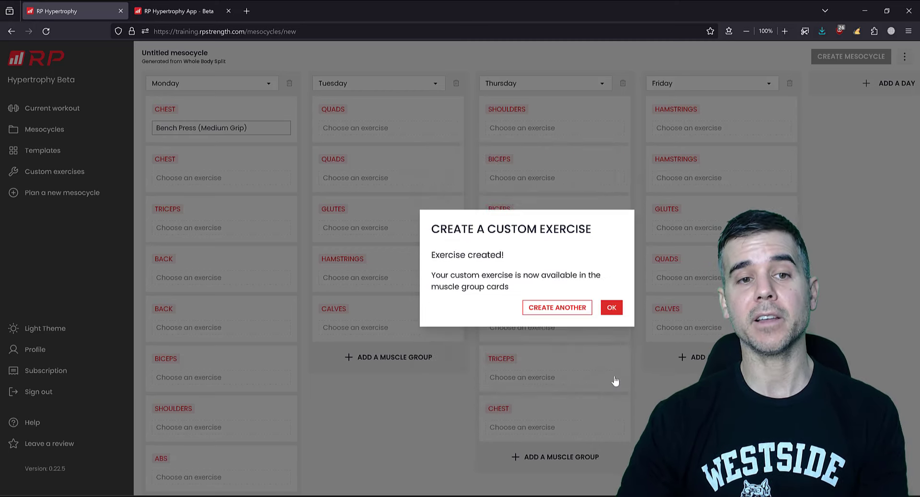
left_click(613, 308)
Step: Choose the custom Incline DB Press as the exercise for Monday's second Chest slot
left_click(234, 186)
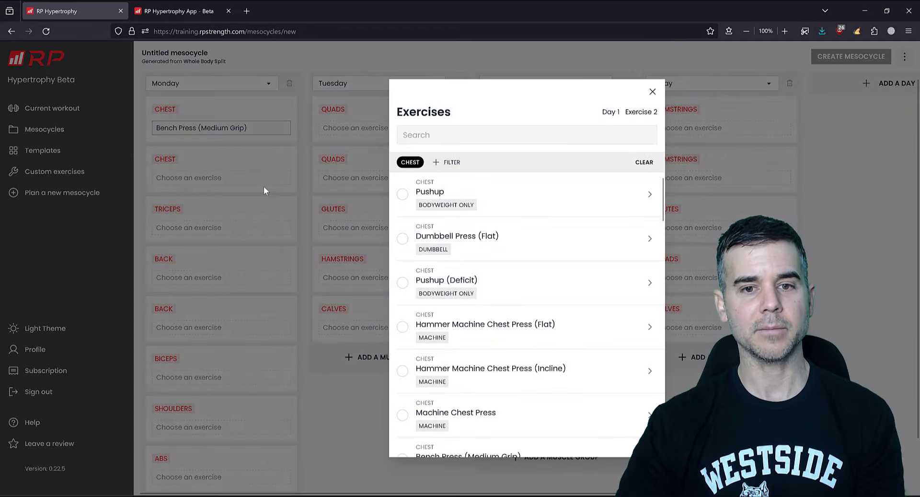
scroll(469, 290, "down", 5)
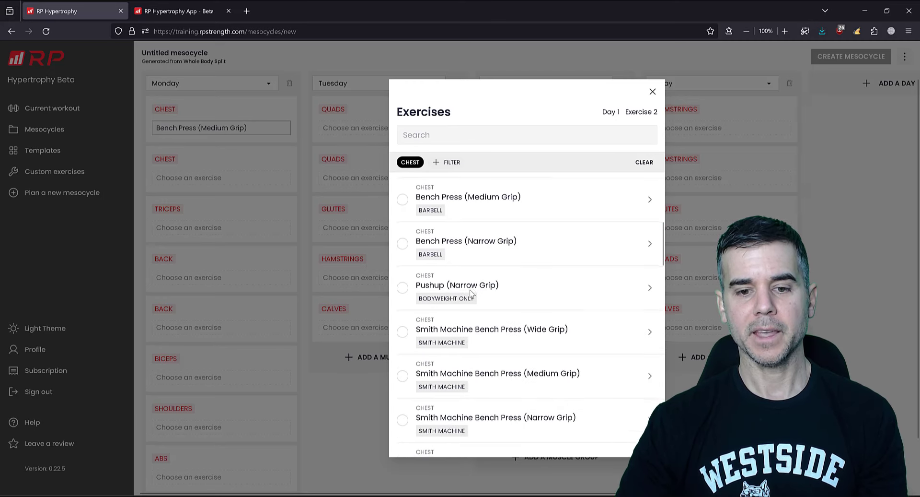
scroll(472, 293, "down", 10)
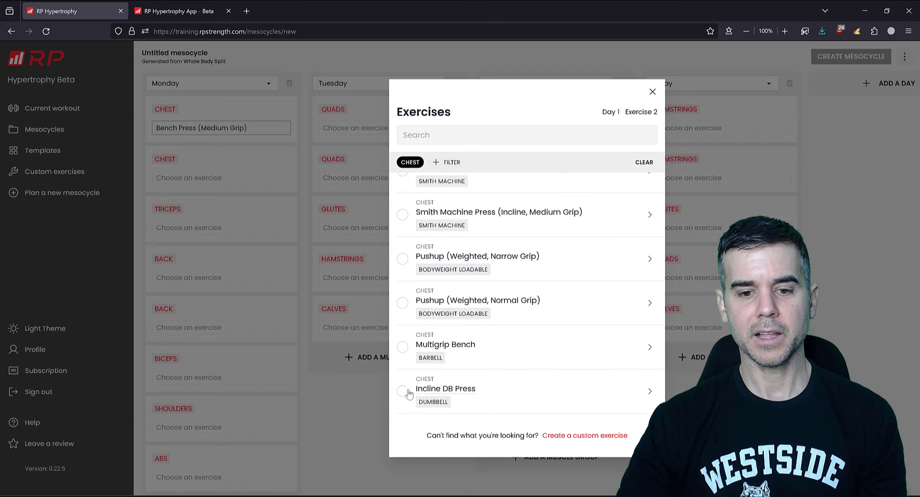
left_click(402, 391)
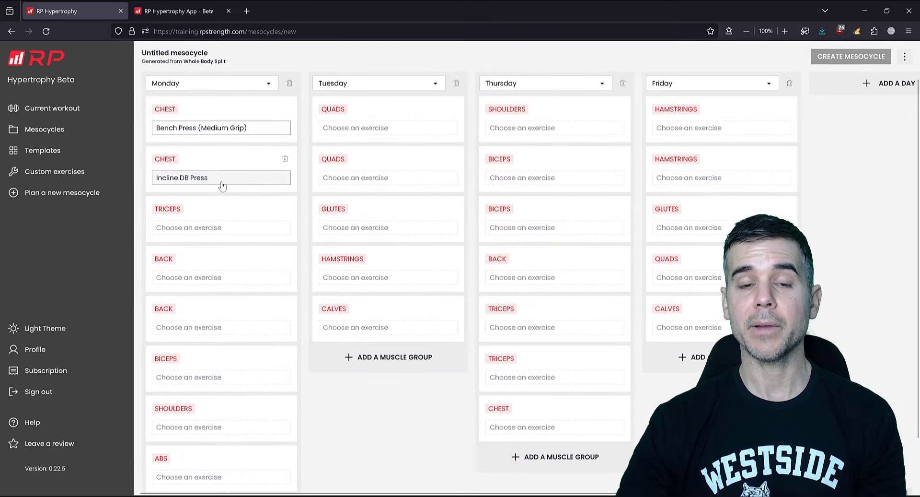
Step: Reorder Monday's muscle groups so the day starts with Chest, Back, Chest, Back and Triceps
left_click_drag(225, 156, 215, 225)
left_click_drag(205, 271, 205, 163)
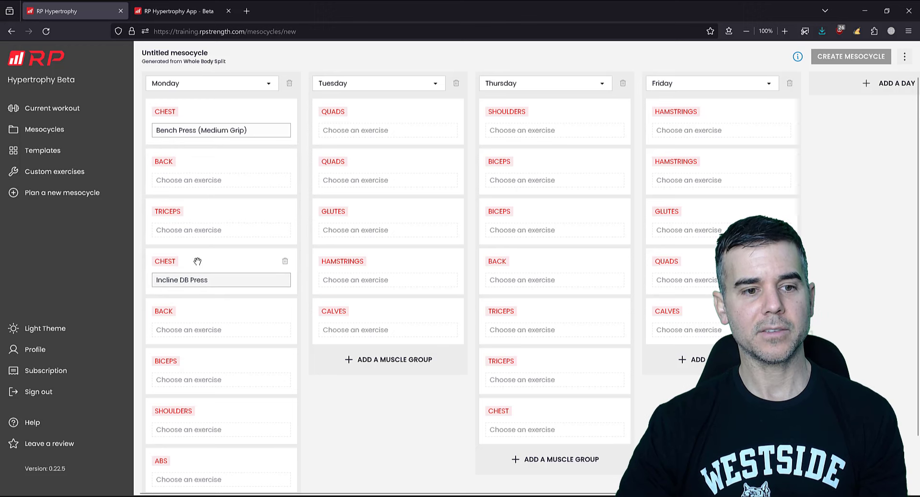
left_click_drag(198, 261, 199, 217)
left_click_drag(199, 307, 207, 280)
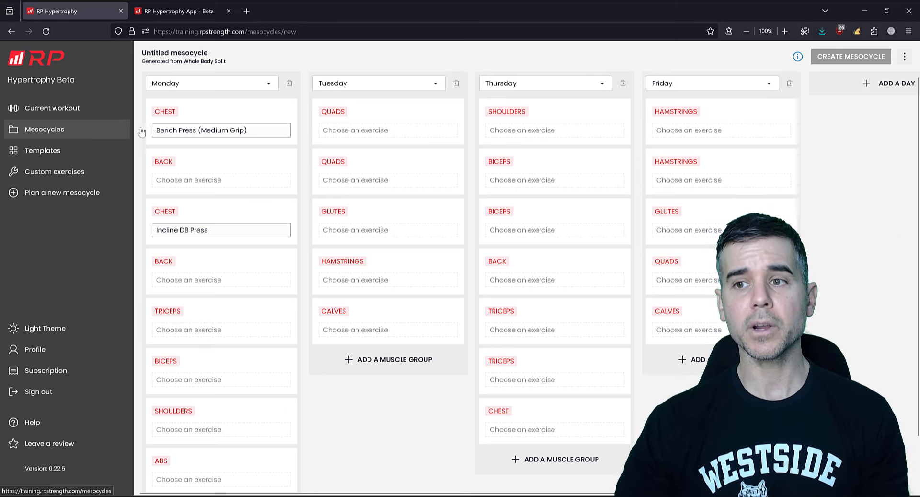
Step: Find the saved template "this mesocycle" and plan a new mesocycle from it
left_click(45, 156)
left_click(602, 131)
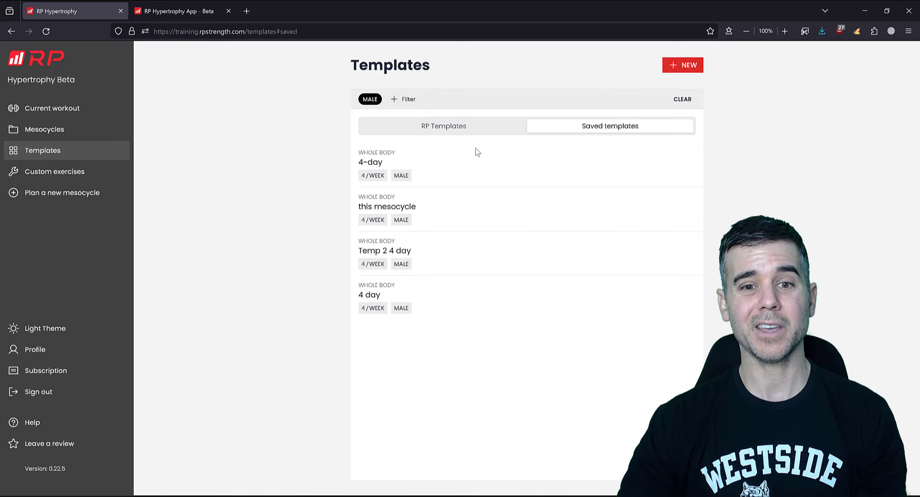
left_click(385, 205)
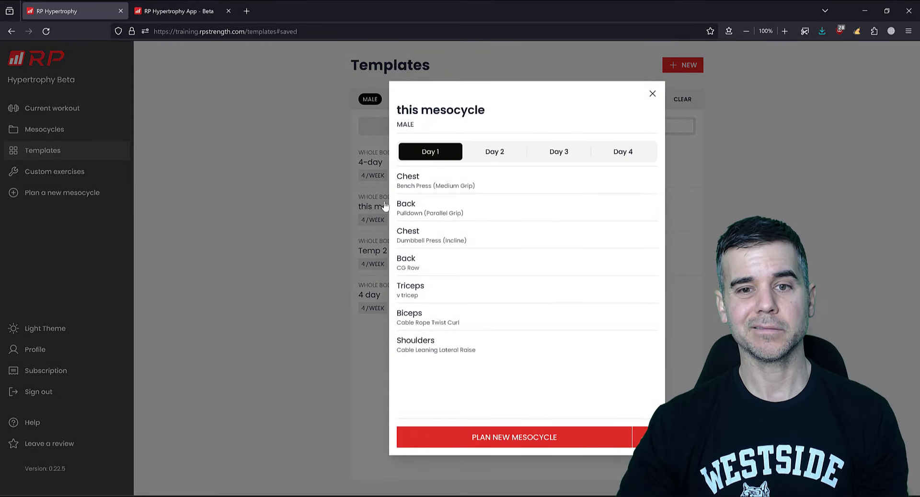
left_click(541, 447)
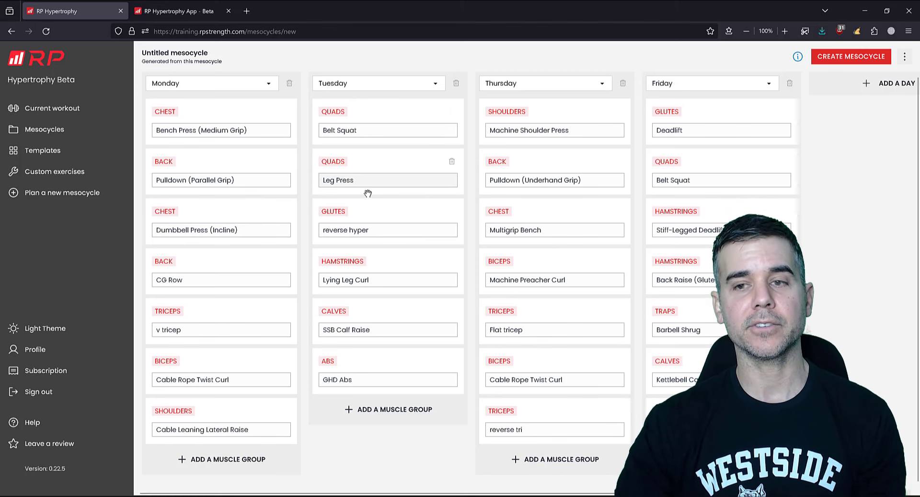
Step: Create the mesocycle with the name Demo and a length of 4 weeks including deload
left_click(855, 59)
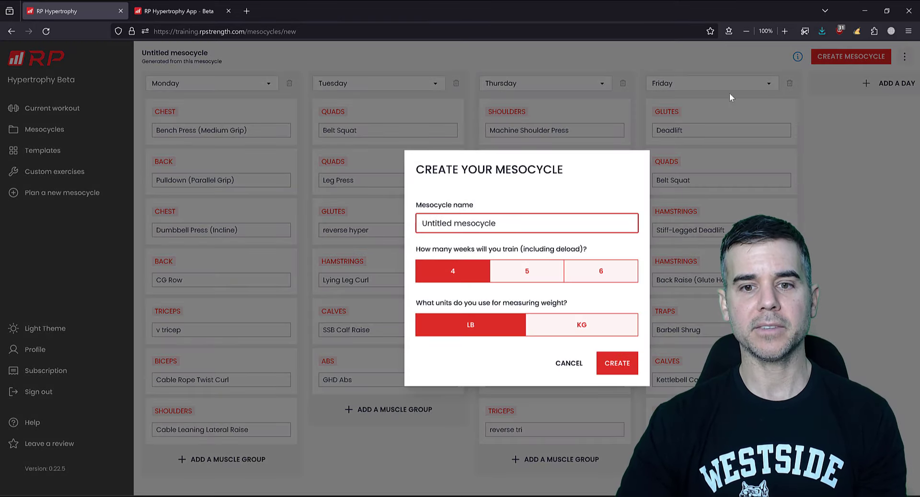
left_click_drag(508, 222, 387, 223)
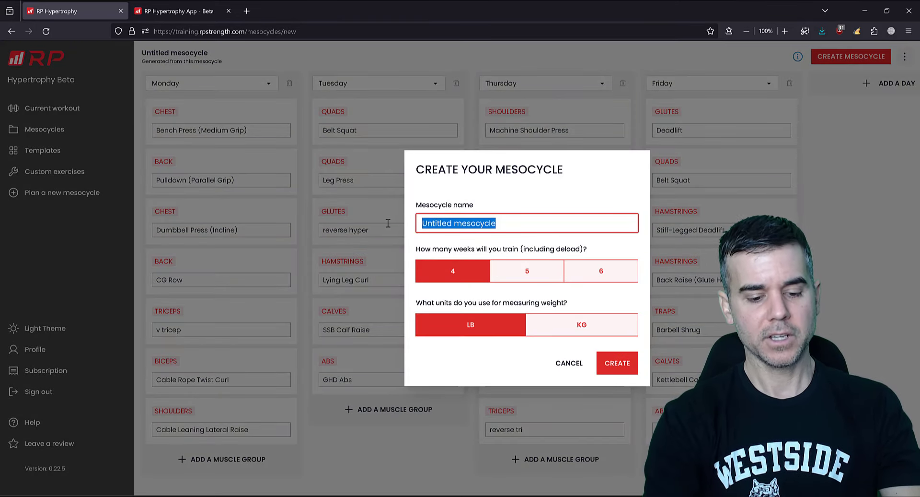
type("Demo")
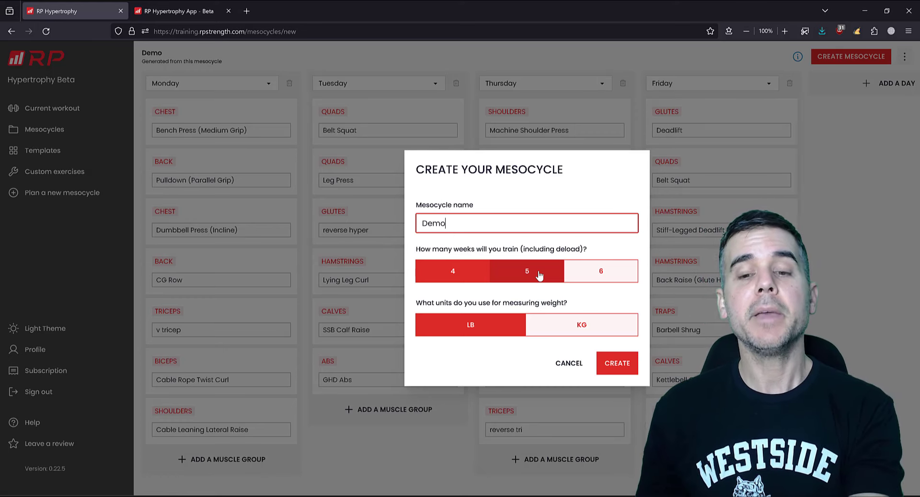
left_click(541, 274)
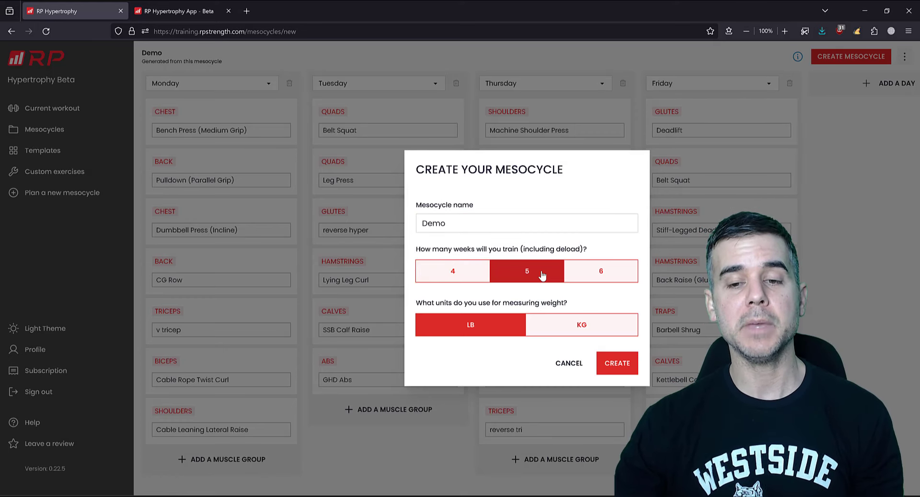
left_click(595, 273)
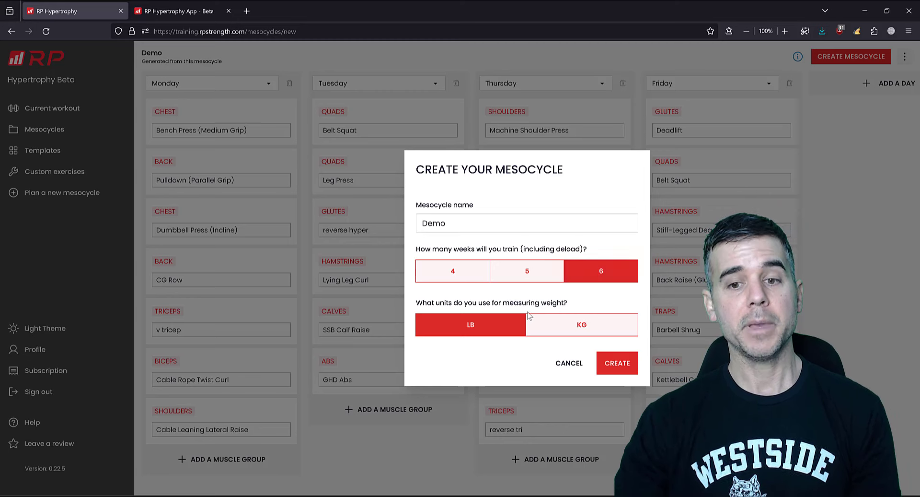
left_click(442, 270)
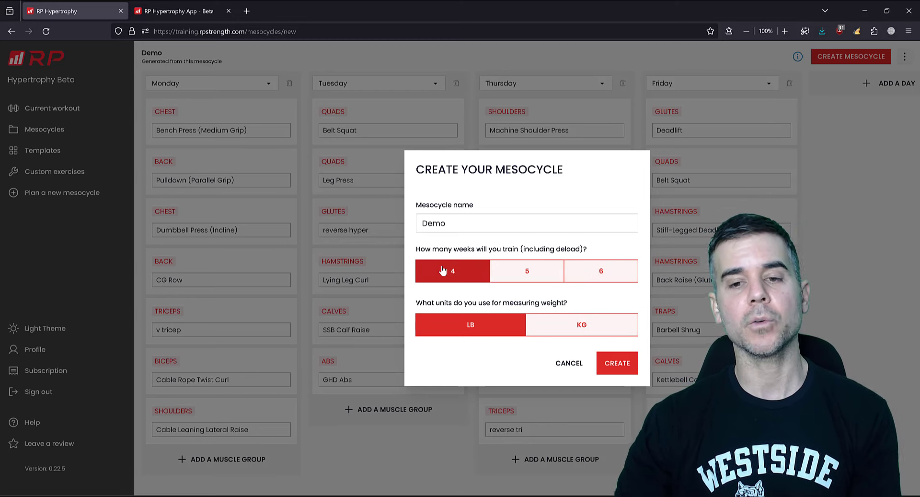
left_click(516, 282)
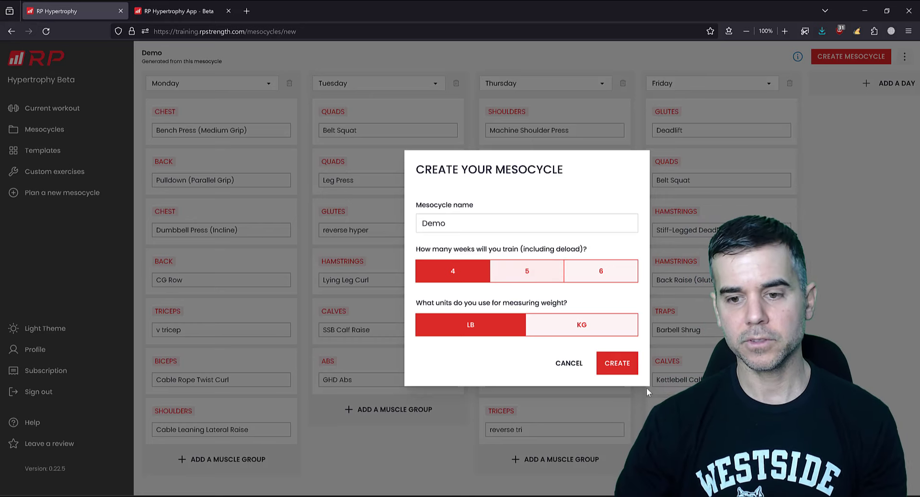
left_click(618, 363)
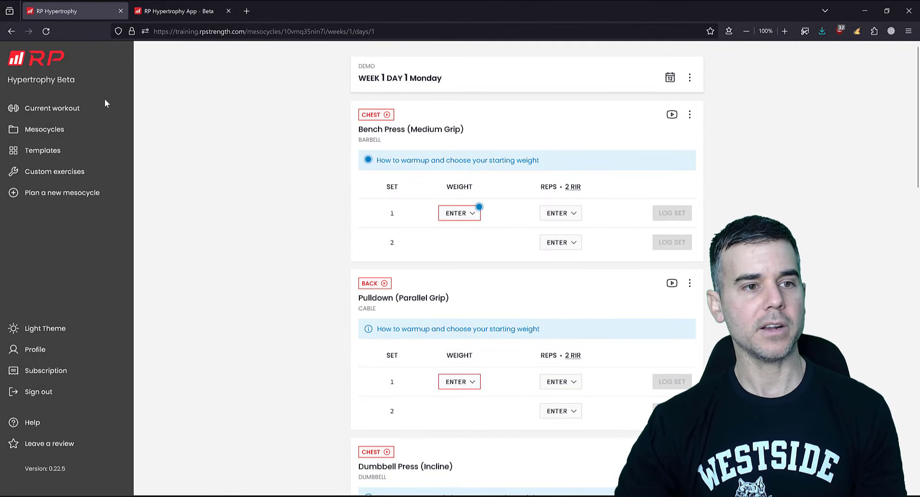
Step: Open the Demo mesocycle from the list of mesocycles and view its Week 1 Day 1 workout
left_click(43, 130)
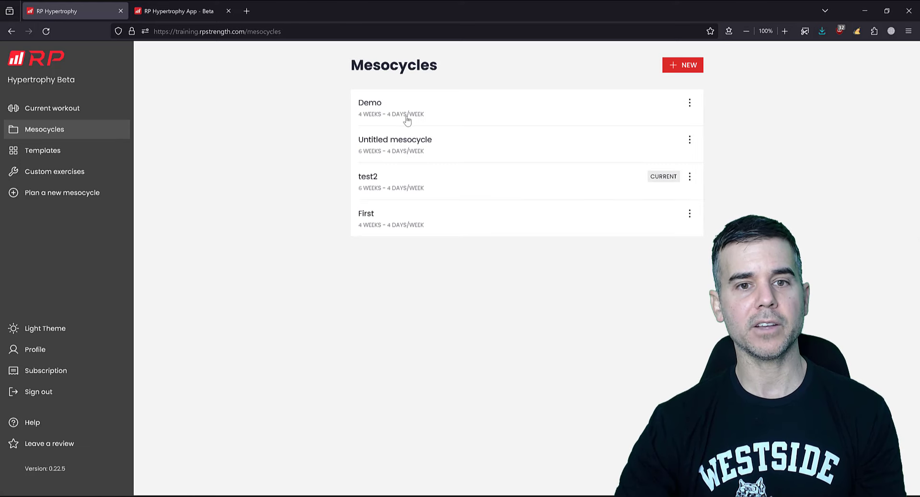
left_click(375, 108)
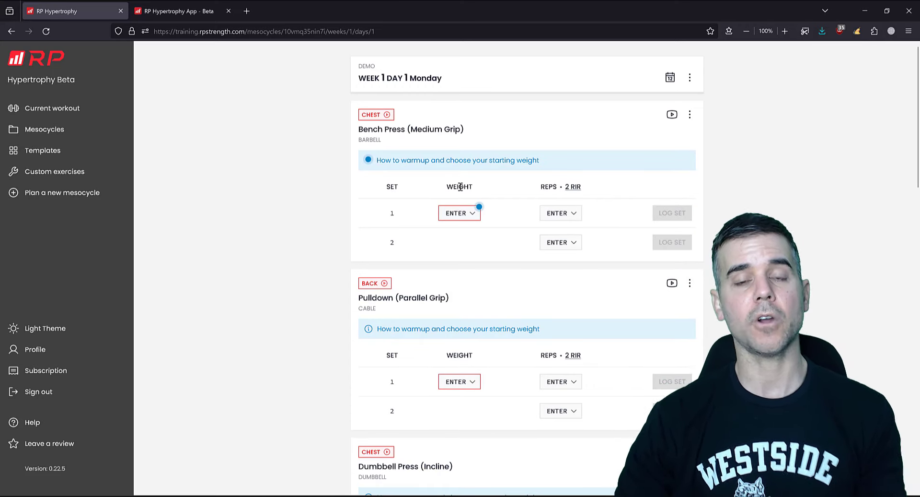
mouse_move(378, 120)
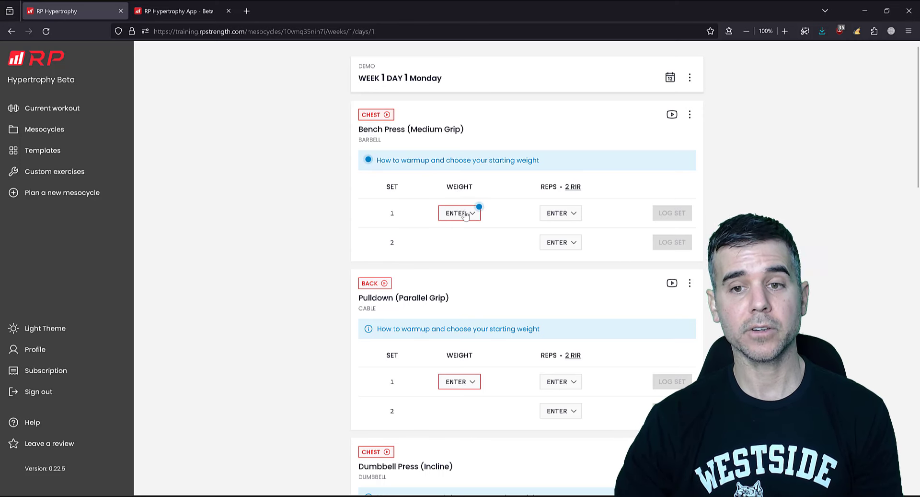
Step: Examine the set, weight and reps columns of Bench Press (Medium Grip) and read how to warm up and choose a starting weight
double_click(392, 187)
left_click(392, 189)
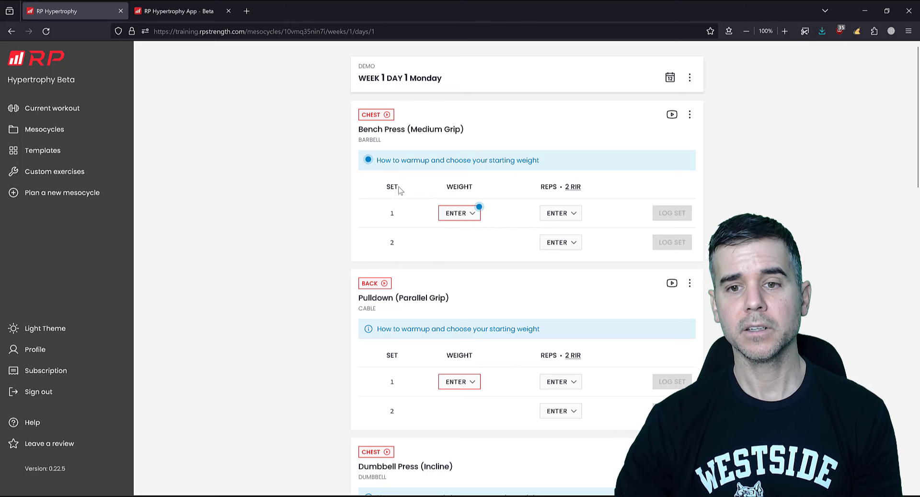
left_click_drag(447, 186, 474, 186)
left_click_drag(545, 187, 554, 187)
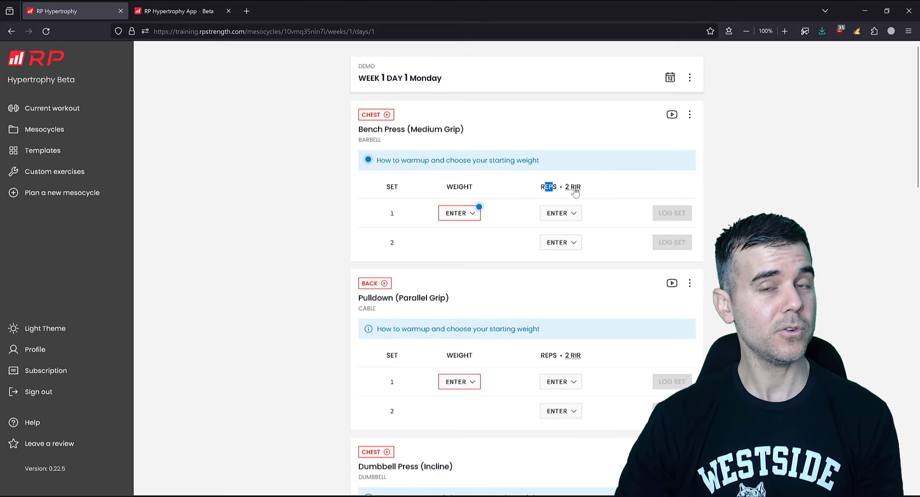
left_click(527, 160)
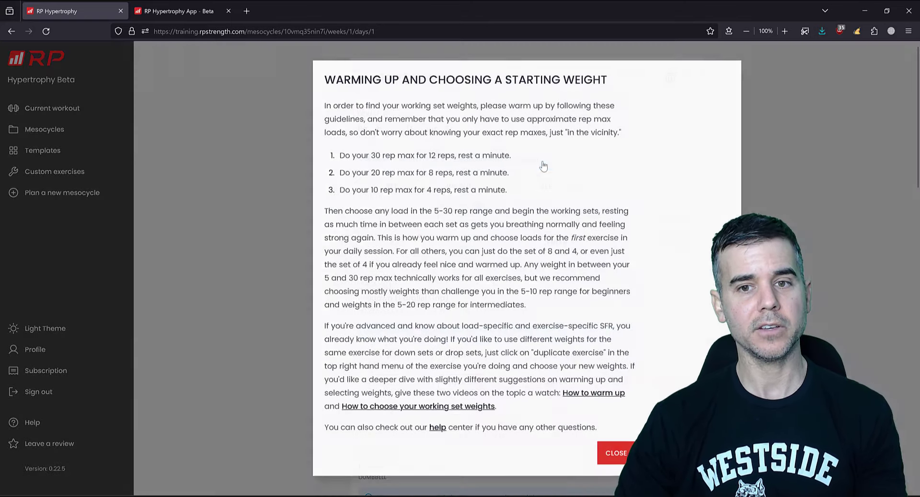
left_click(750, 331)
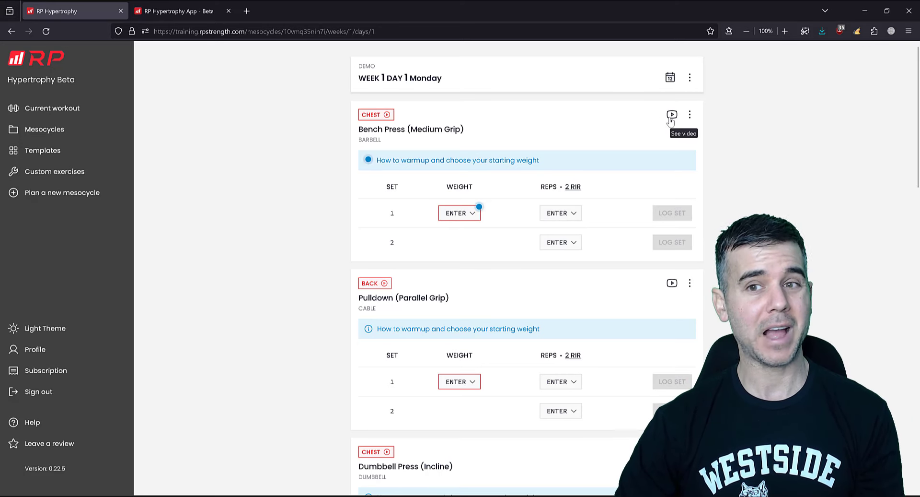
Step: View the available exercise actions for Bench Press (Medium Grip) and the Demo mesocycle's calendar of weeks and days
left_click(689, 118)
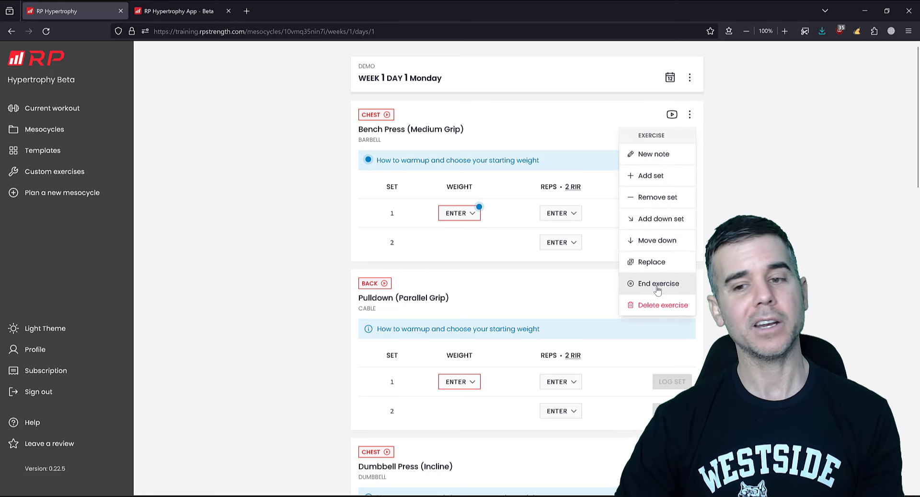
left_click(575, 136)
left_click(670, 77)
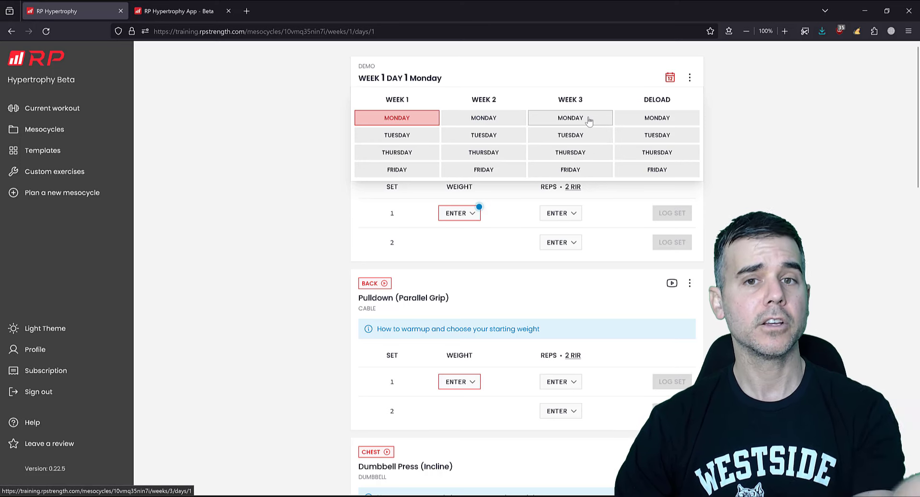
left_click(584, 78)
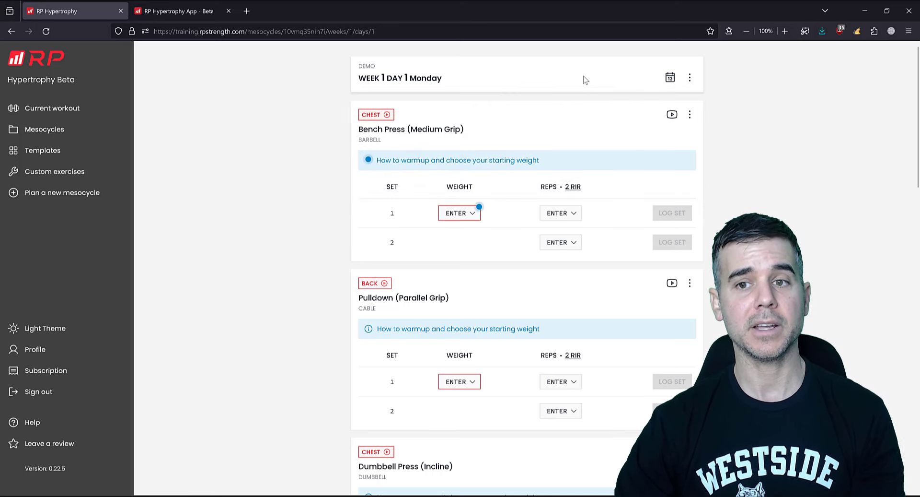
Step: Reread the Bench Press warm-up guidelines and the recommended rep range, and look through the available weights
left_click(445, 162)
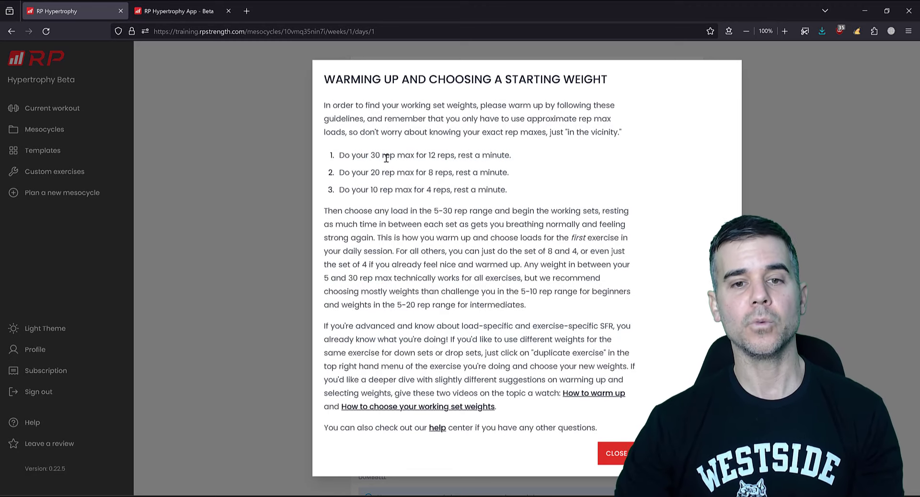
left_click_drag(367, 155, 452, 173)
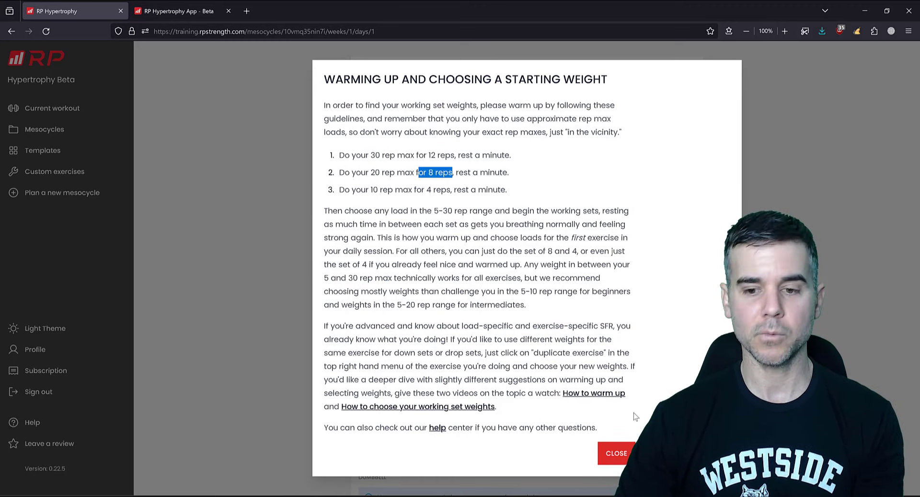
left_click(616, 457)
left_click(458, 213)
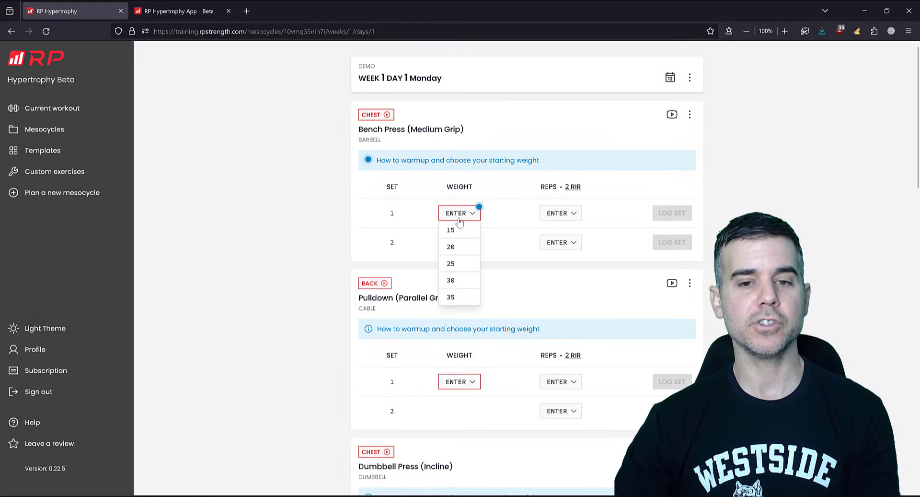
scroll(462, 267, "down", 10)
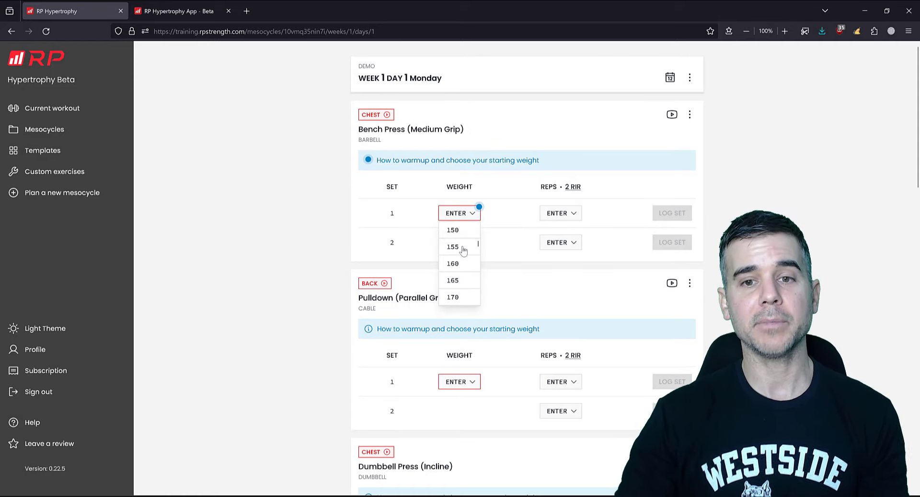
left_click(473, 160)
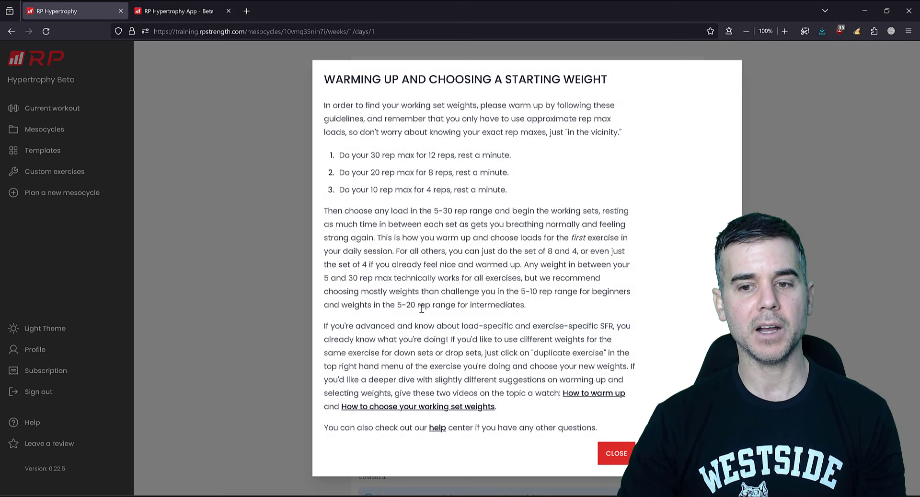
double_click(441, 213)
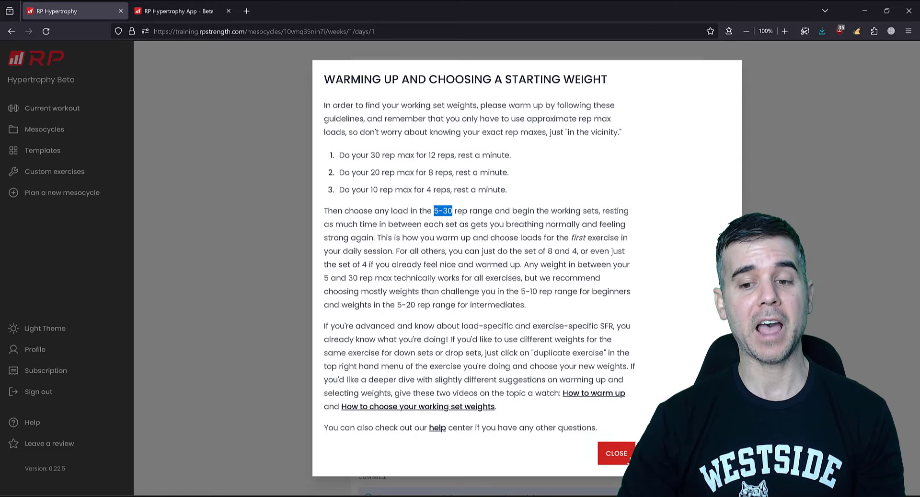
key("Escape")
Step: Log set 1 of Bench Press (Medium Grip) with a weight of 150 and 16 reps
left_click(468, 216)
scroll(464, 259, "down", 3)
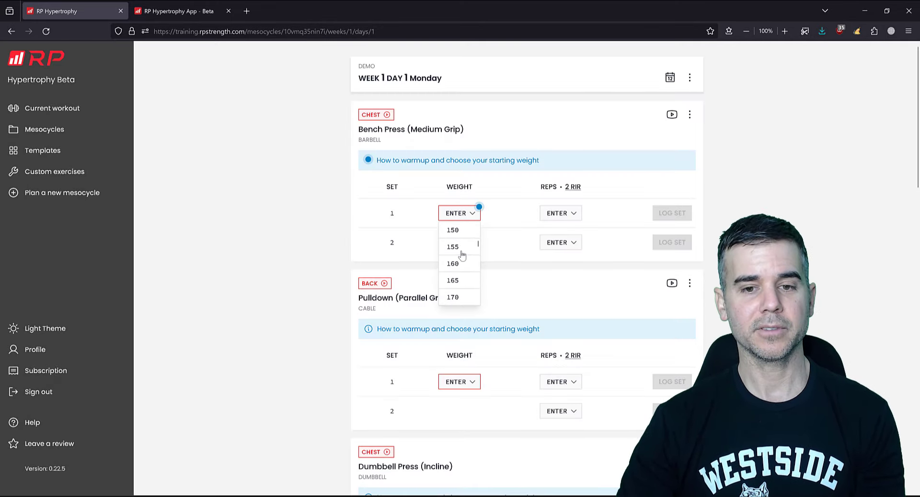
left_click(463, 259)
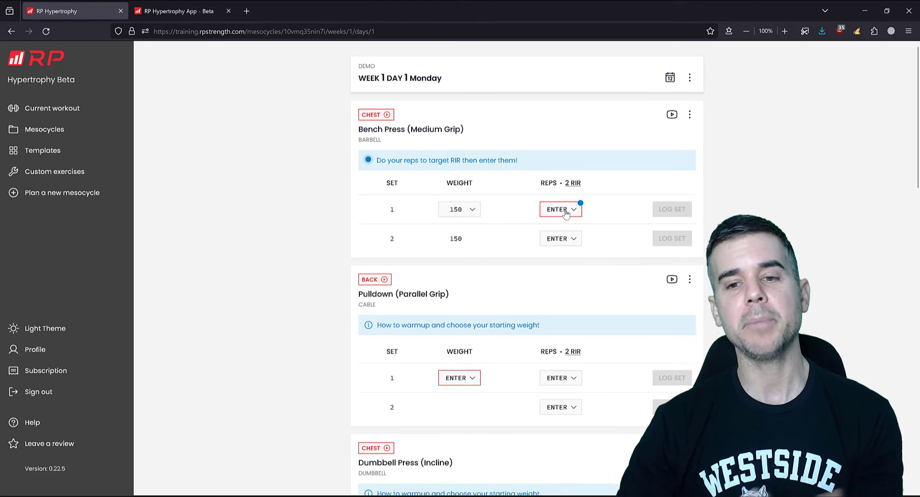
left_click(564, 212)
scroll(562, 256, "down", 5)
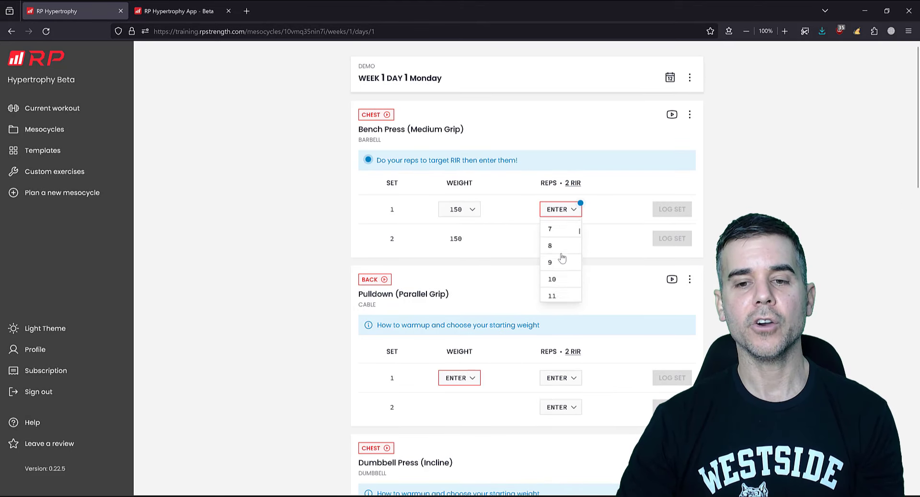
scroll(559, 252, "down", 3)
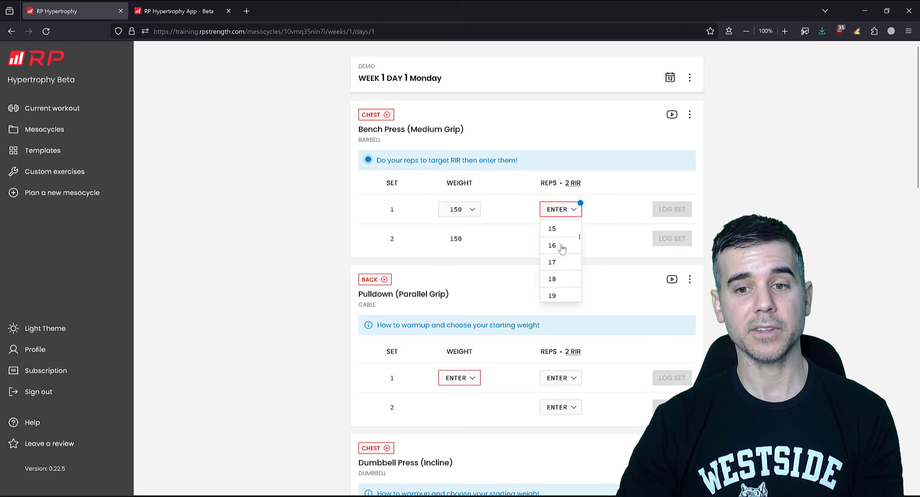
left_click(555, 236)
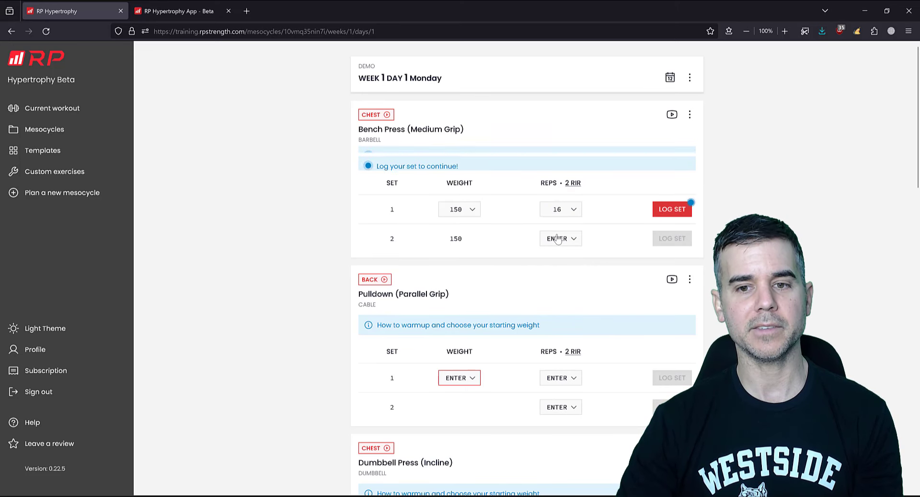
left_click(673, 210)
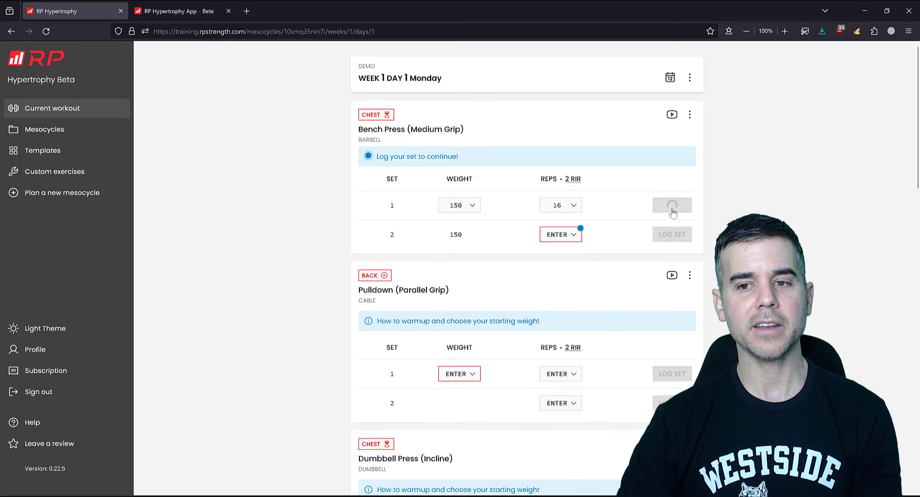
Step: Log set 2 of Bench Press (Medium Grip) with 16 reps and save the joint pain feedback as None
left_click(559, 218)
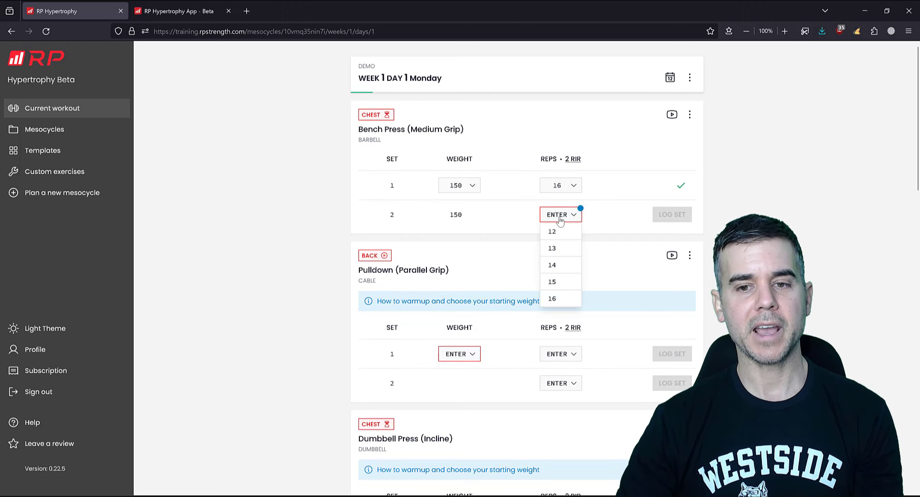
left_click(552, 298)
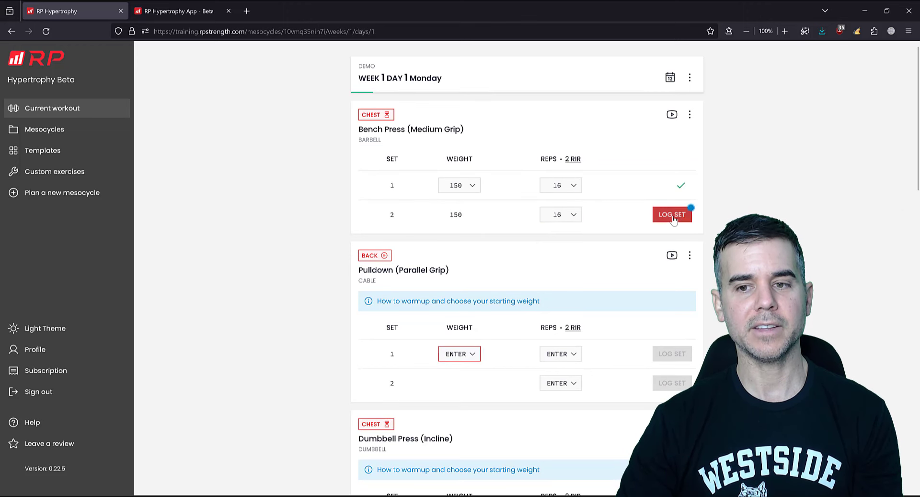
left_click(672, 214)
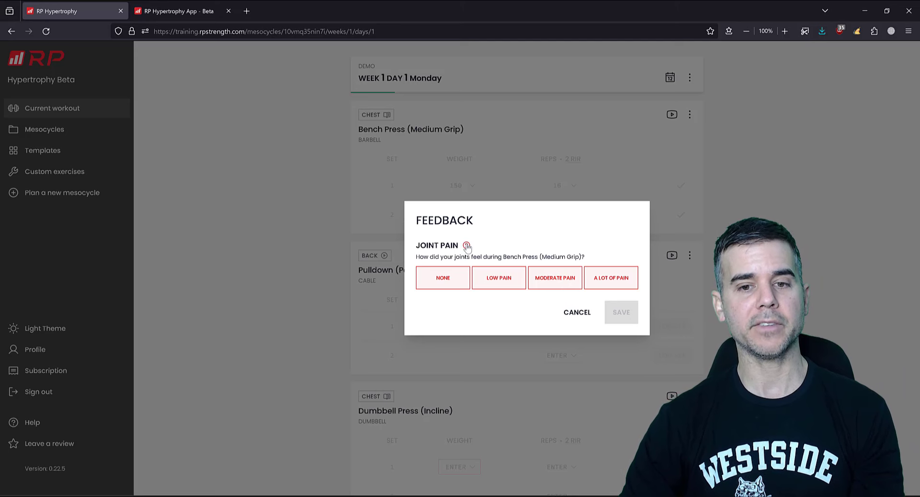
left_click(443, 278)
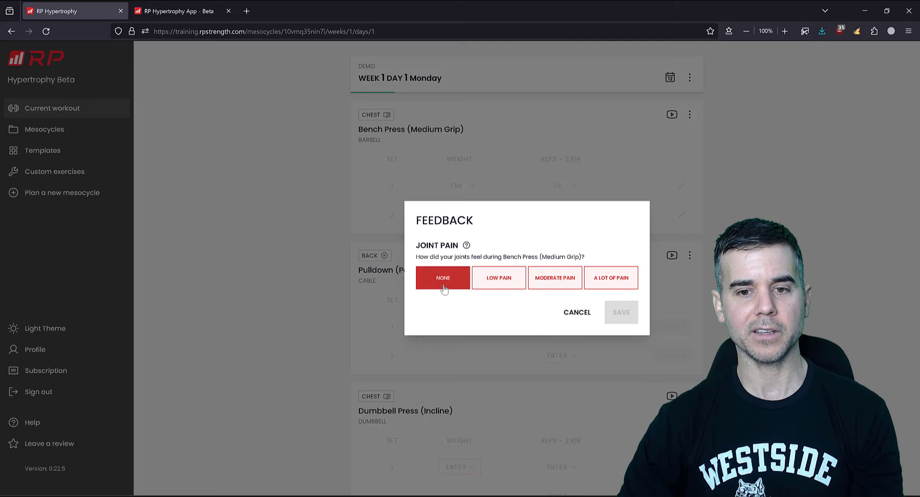
left_click(624, 313)
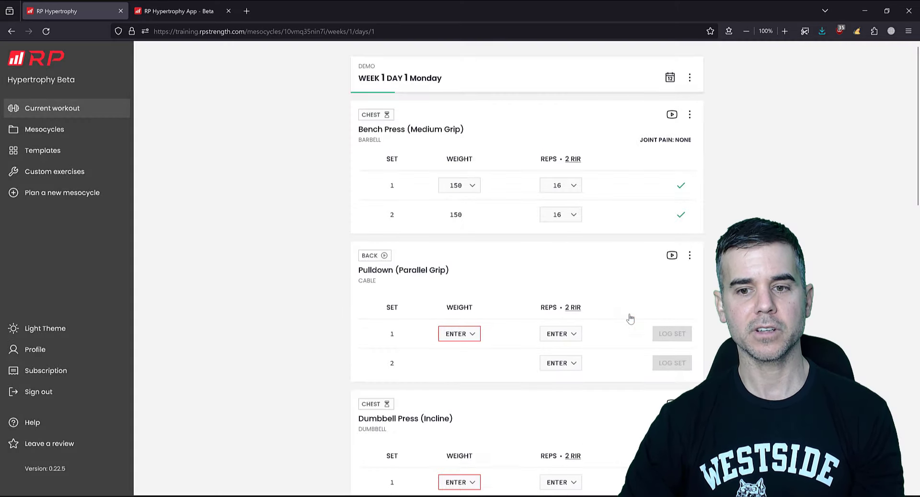
Step: Log set 1 of Pulldown (Parallel Grip) with a weight of 50 and 10 reps
scroll(470, 260, "down", 2)
left_click(471, 289)
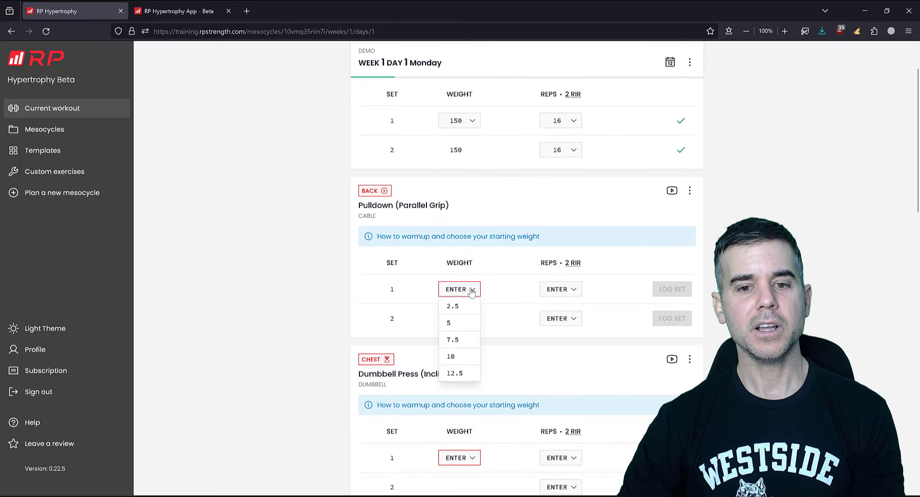
scroll(466, 322, "down", 8)
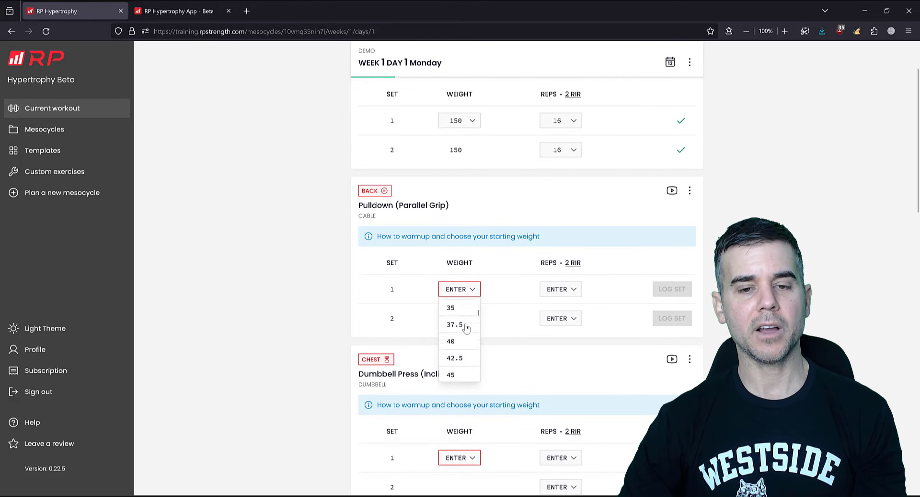
left_click(463, 366)
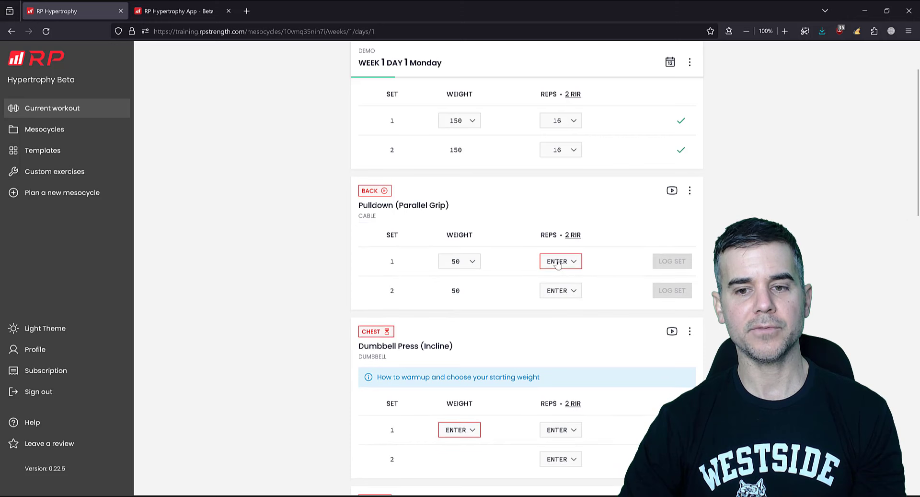
left_click(558, 263)
scroll(556, 319, "down", 2)
left_click(556, 316)
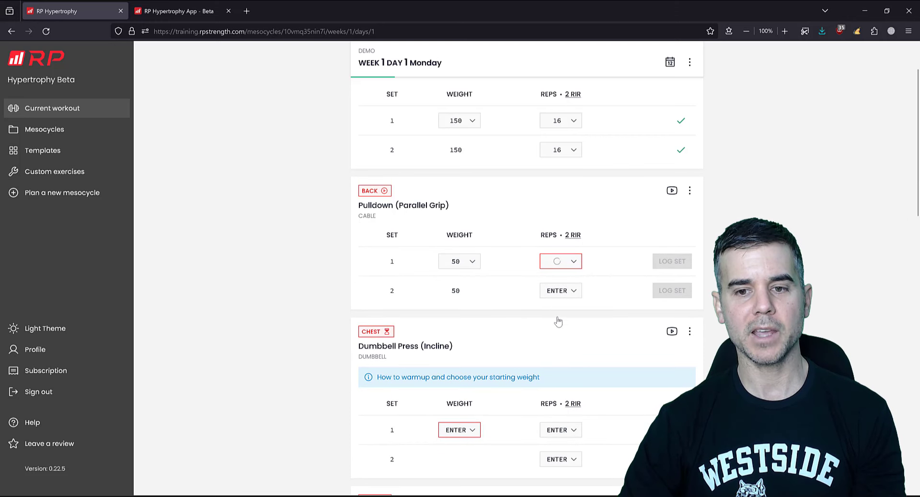
left_click(679, 267)
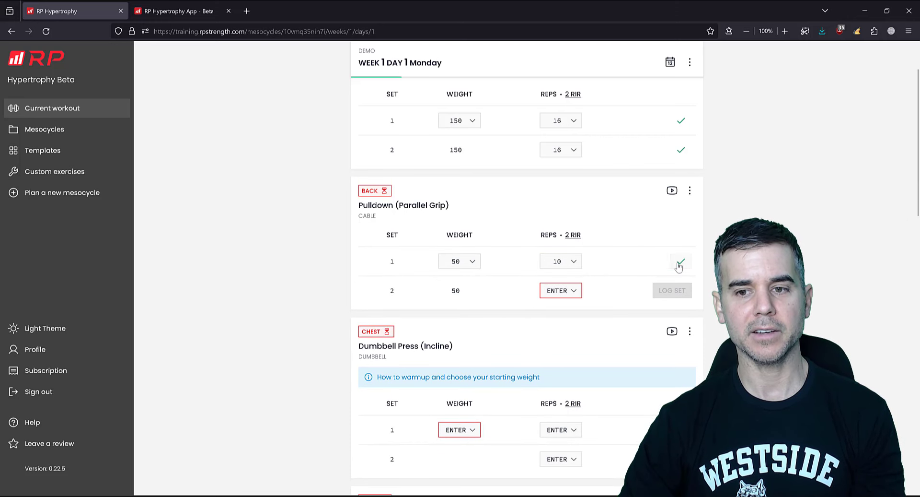
Step: Log set 2 of Pulldown (Parallel Grip) with 17 reps and save the joint pain feedback as None
left_click(575, 290)
scroll(563, 307, "down", 6)
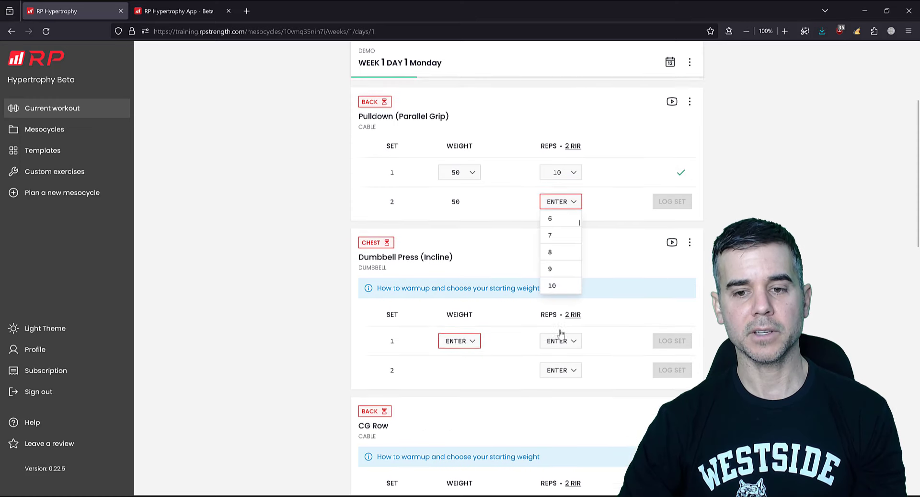
left_click(561, 238)
scroll(512, 225, "up", 3)
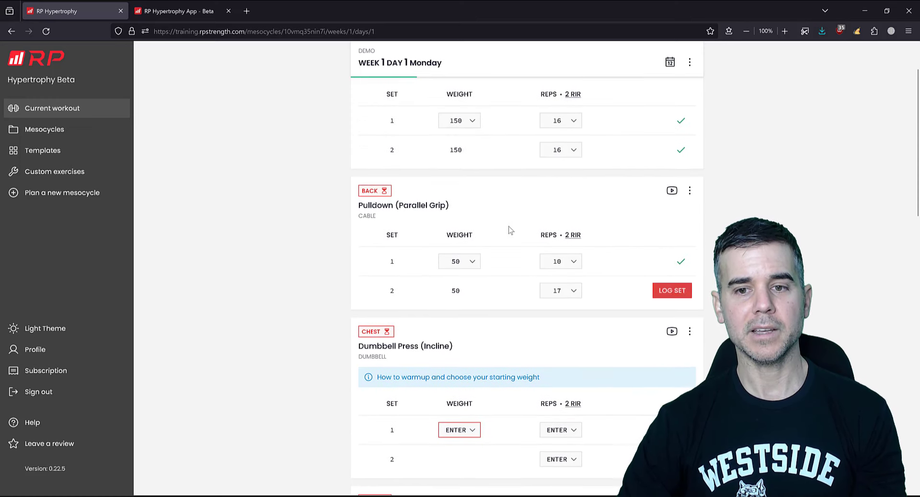
left_click(673, 291)
left_click(421, 275)
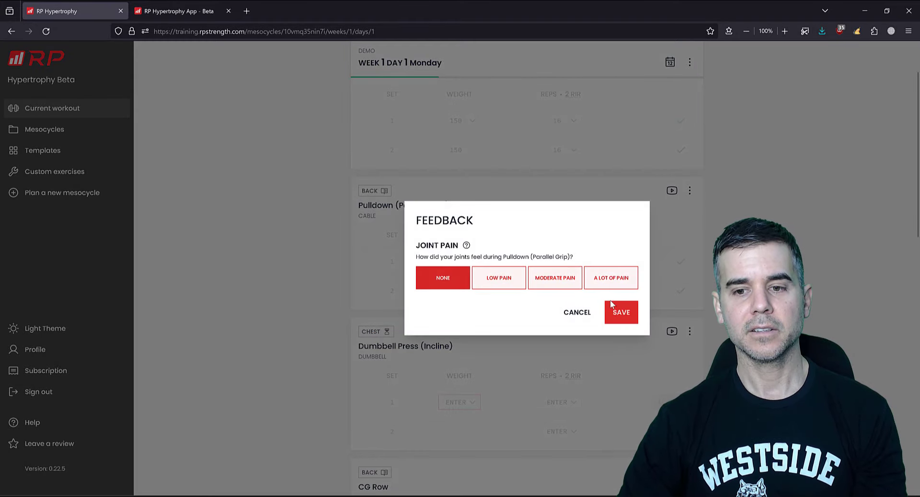
left_click(622, 312)
Step: Enter a weight of 5 for Dumbbell Press (Incline), with 3 reps for set 1 and 4 reps for set 2
scroll(439, 211, "down", 3)
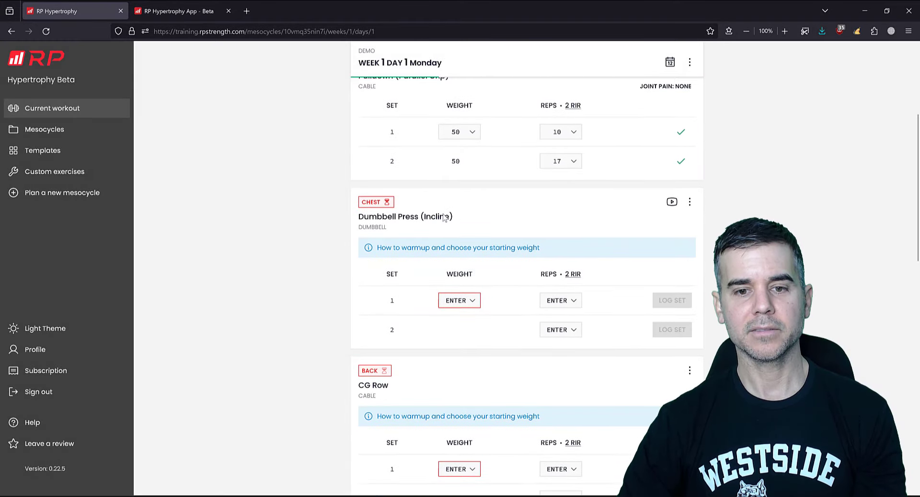
scroll(456, 214, "down", 3)
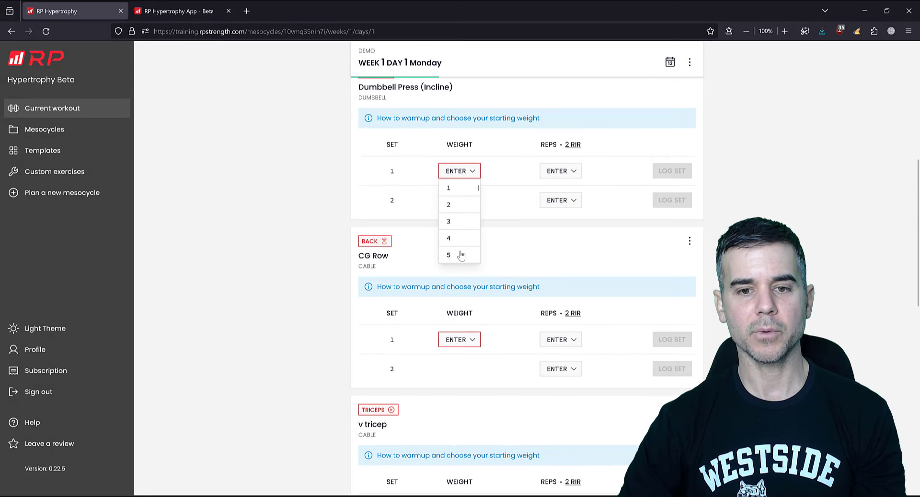
left_click(461, 255)
left_click(563, 143)
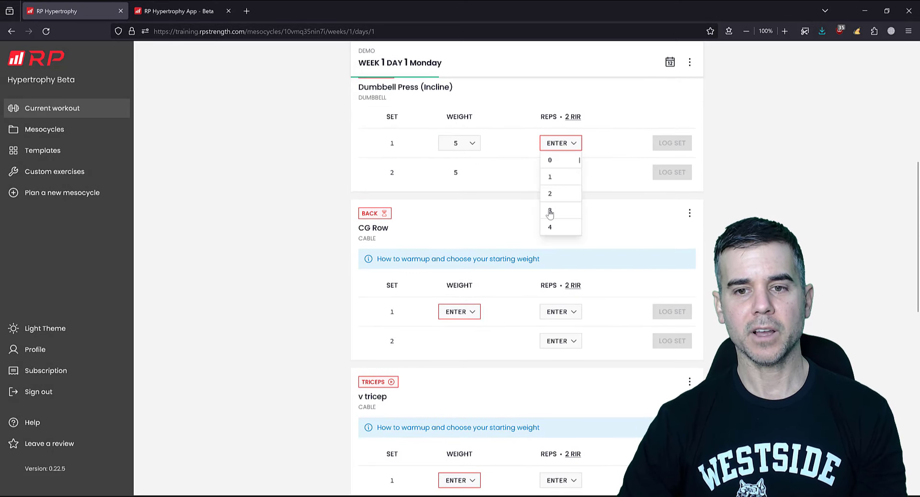
left_click(551, 213)
left_click(572, 175)
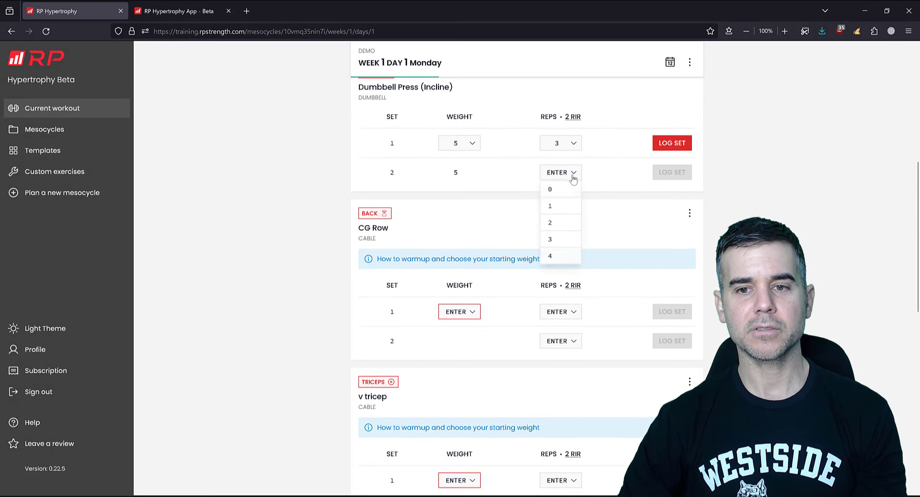
left_click(551, 257)
Step: Log both sets of Dumbbell Press (Incline) and rate its joint pain as None
left_click(672, 143)
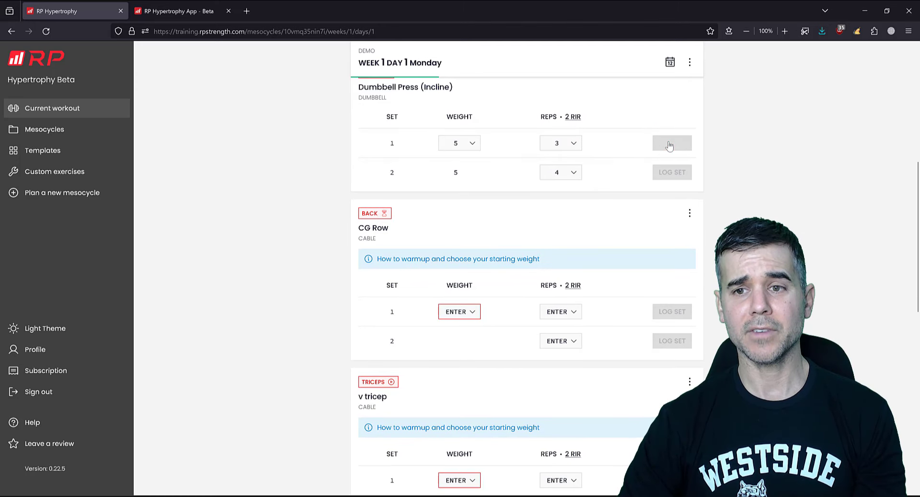
left_click(672, 172)
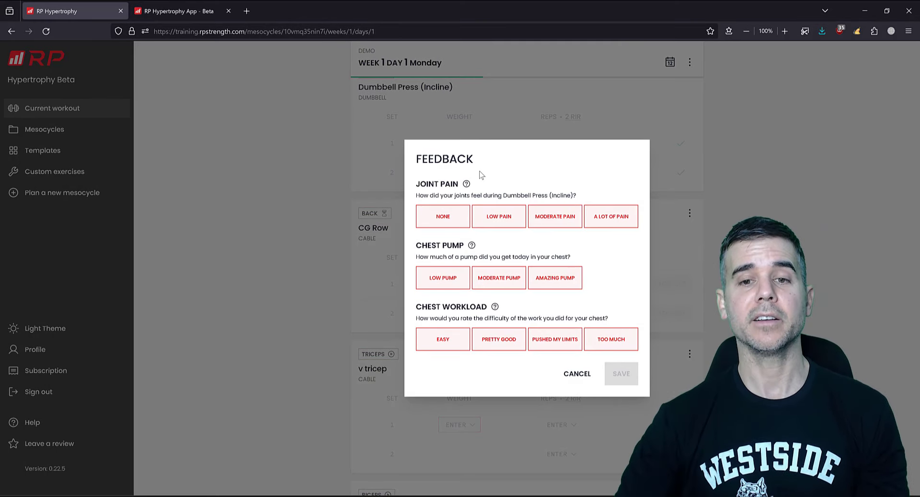
left_click(446, 221)
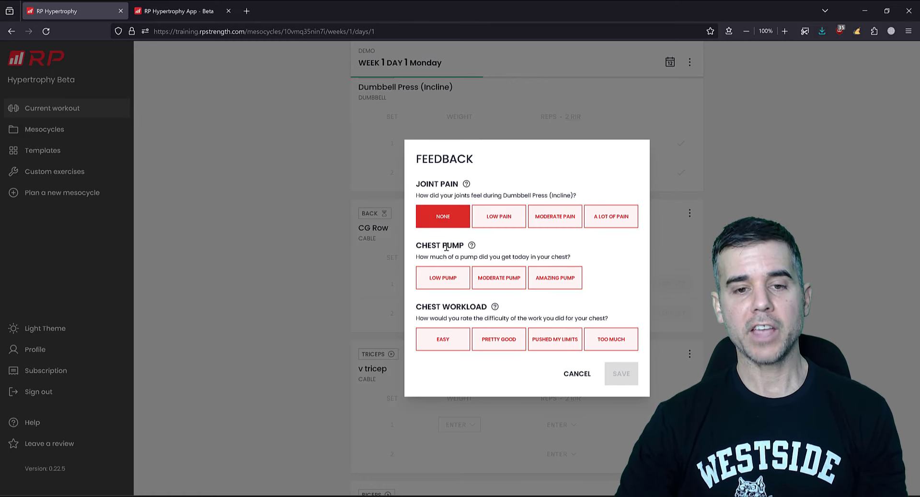
left_click(450, 280)
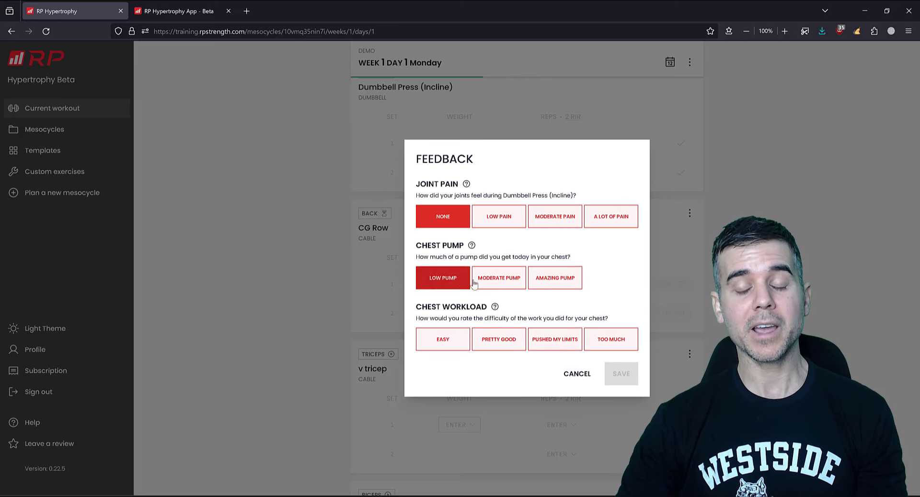
left_click(496, 280)
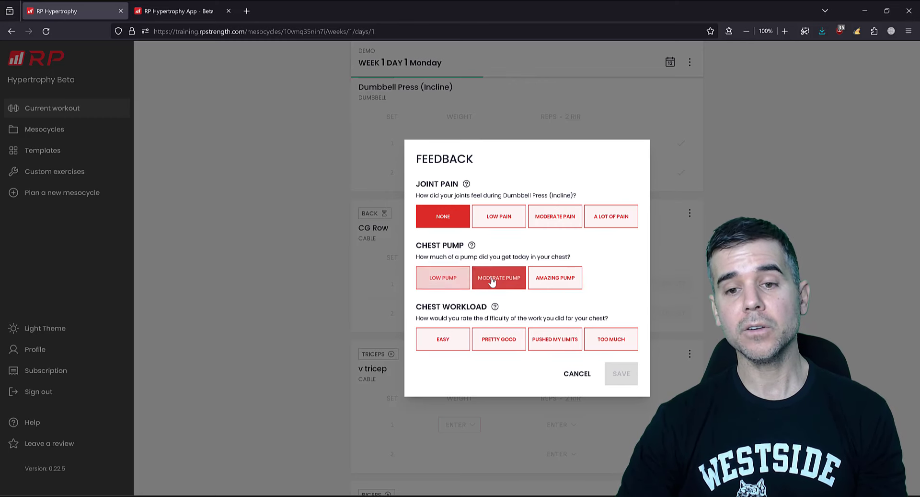
left_click(563, 280)
left_click(499, 281)
left_click(556, 280)
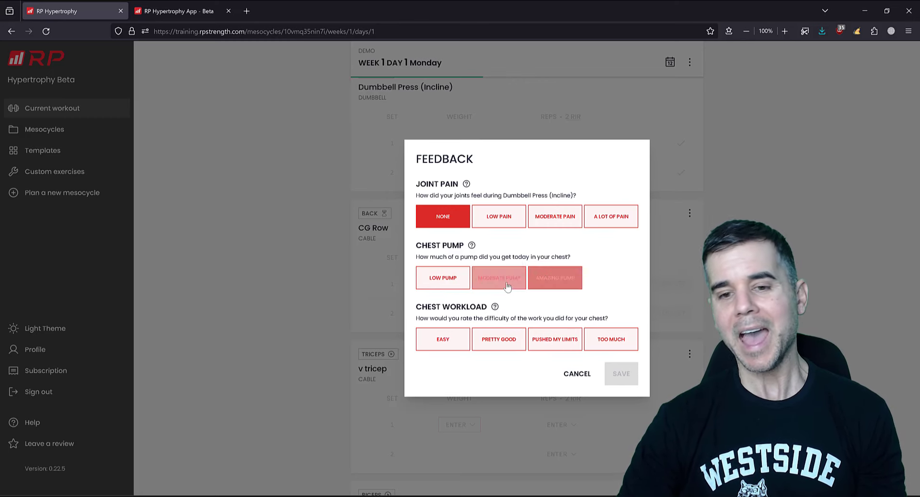
left_click(483, 283)
left_click(441, 285)
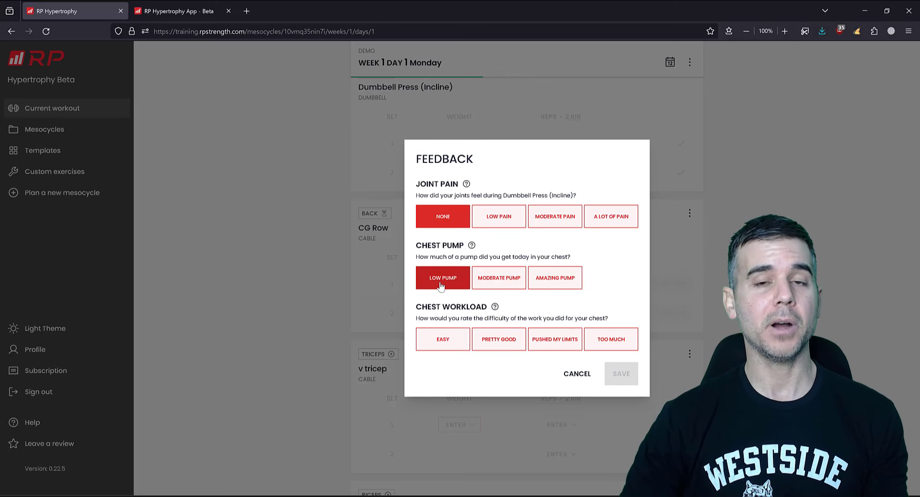
left_click(445, 345)
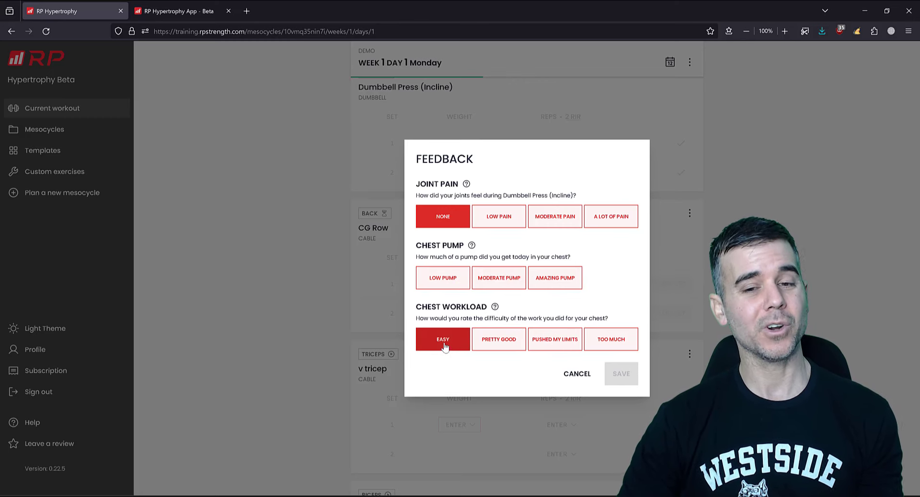
left_click(443, 278)
left_click(445, 341)
left_click(443, 278)
left_click(445, 340)
left_click(443, 278)
left_click(445, 341)
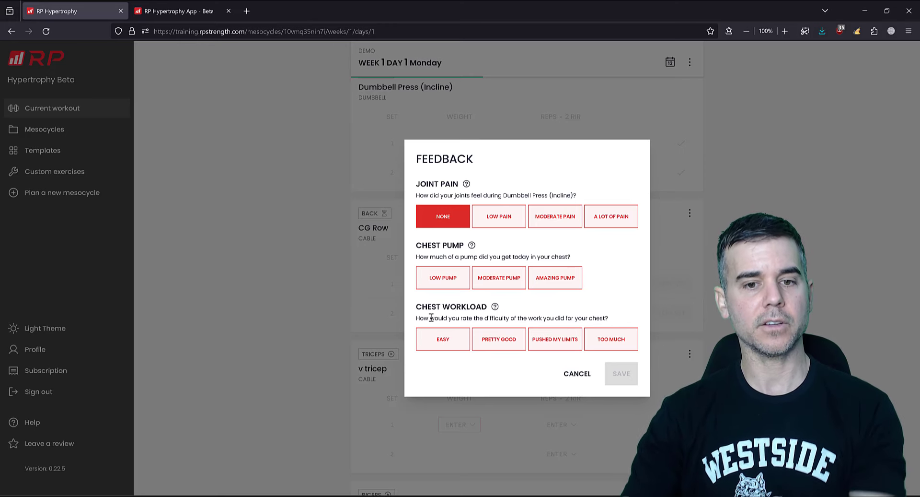
left_click(442, 280)
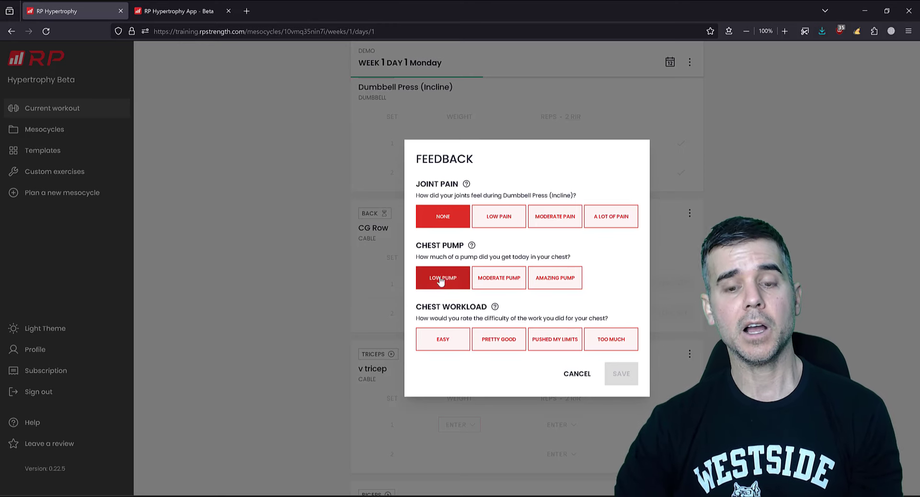
left_click(499, 278)
left_click(555, 278)
left_click(555, 278)
left_click(612, 343)
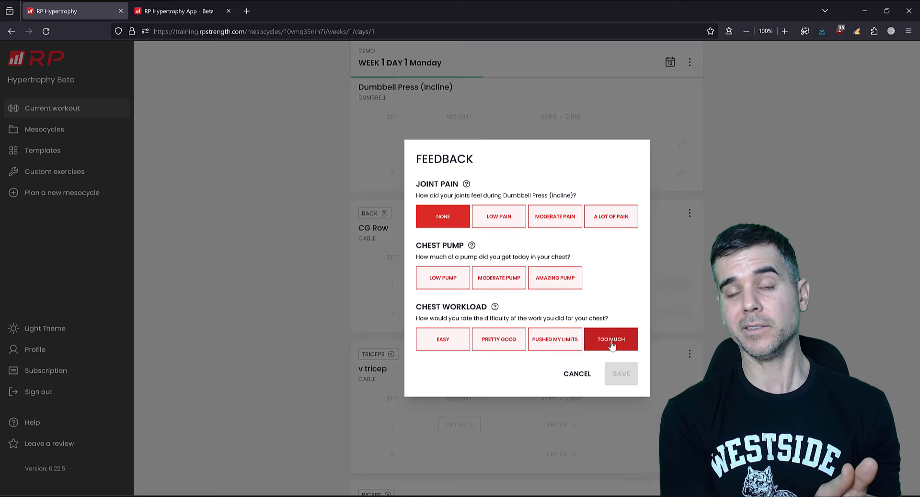
left_click(612, 342)
left_click(499, 277)
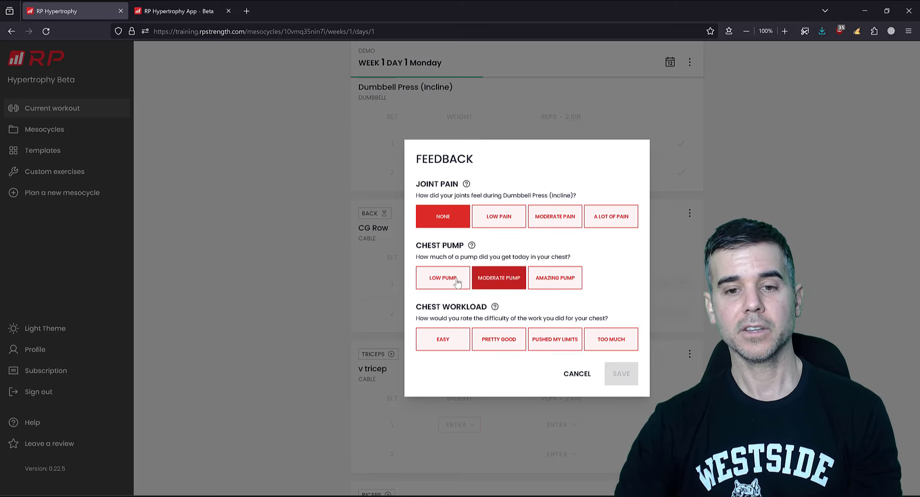
Step: Rate the chest pump as Low Pump and the chest workload as Easy, and save the feedback
left_click(443, 278)
left_click(443, 339)
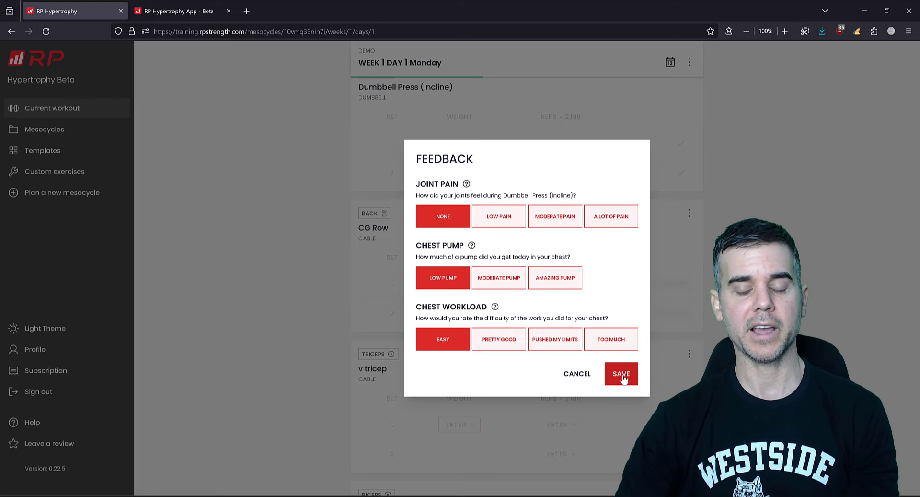
left_click(622, 376)
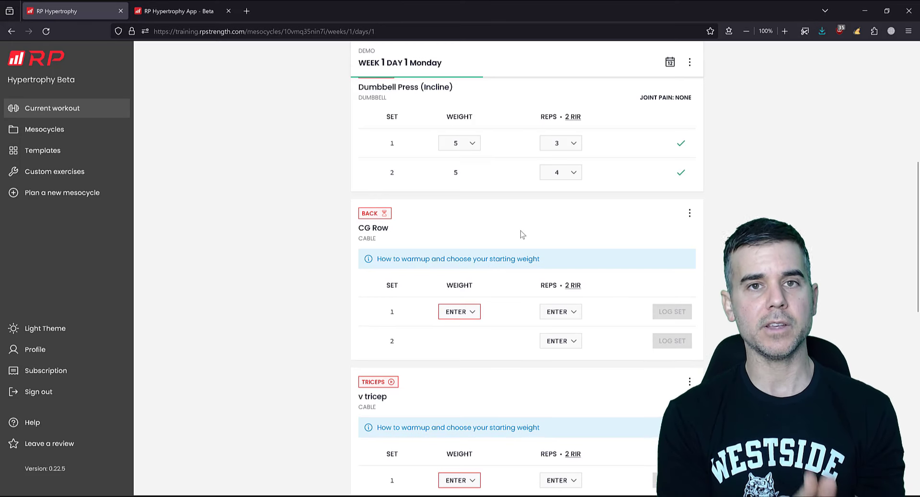
scroll(499, 208, "up", 6)
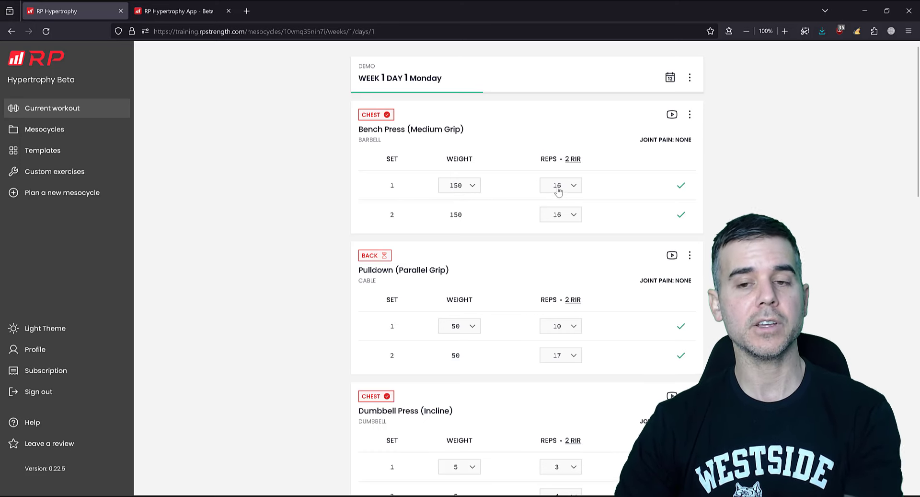
scroll(560, 198, "down", 2)
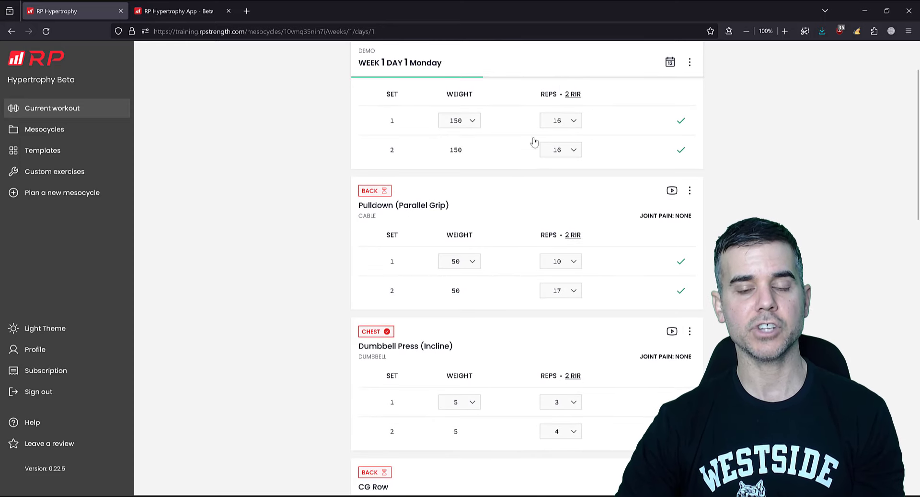
scroll(475, 220, "down", 5)
scroll(493, 202, "up", 5)
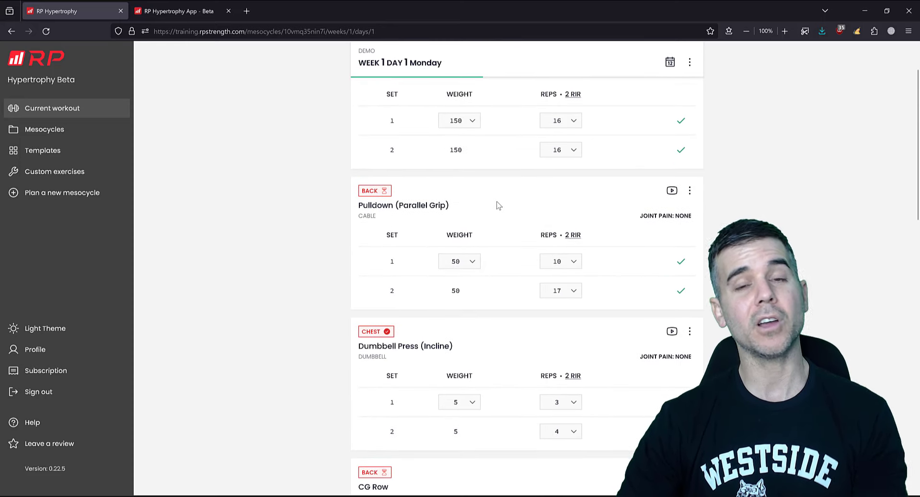
Step: Log set 1 of CG Row with a weight of 12.5 and 3 reps
scroll(497, 210, "down", 3)
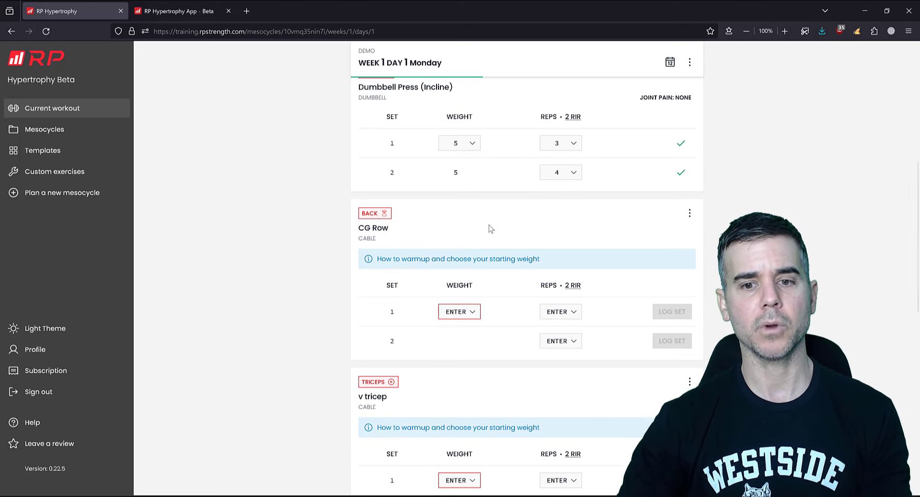
scroll(488, 226, "down", 2)
left_click(472, 246)
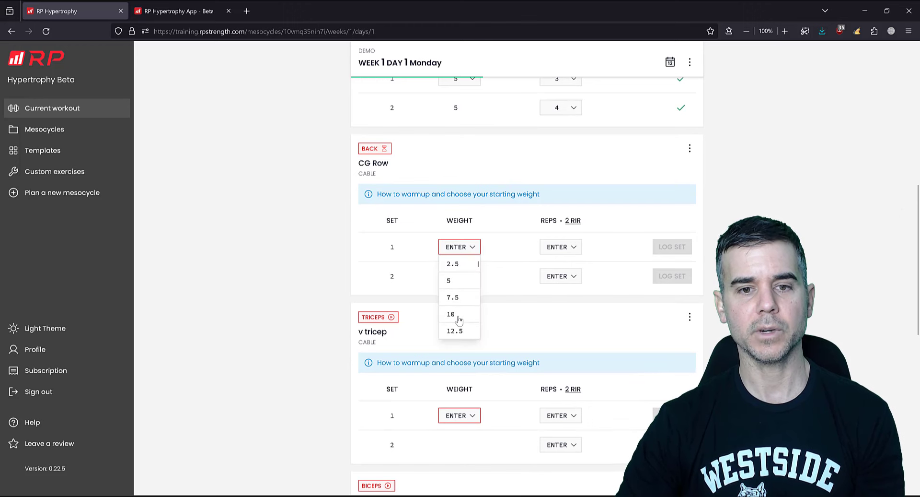
left_click(458, 330)
left_click(568, 246)
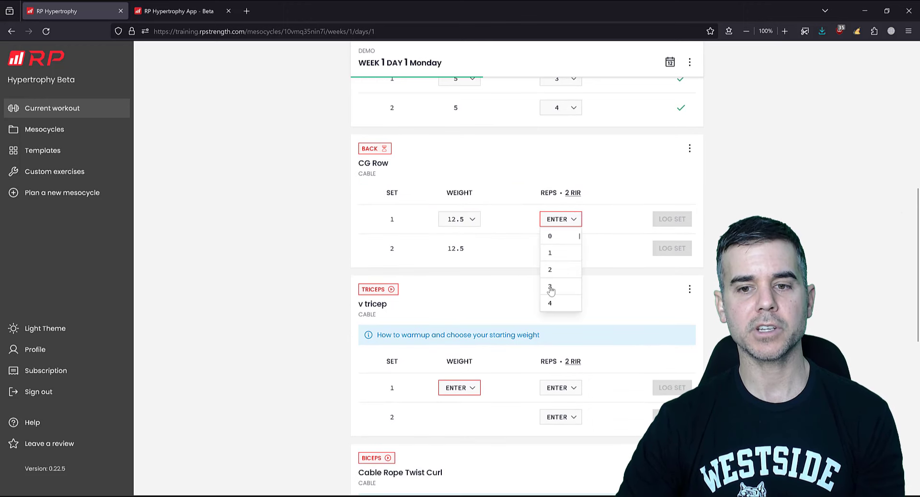
left_click(551, 286)
left_click(672, 219)
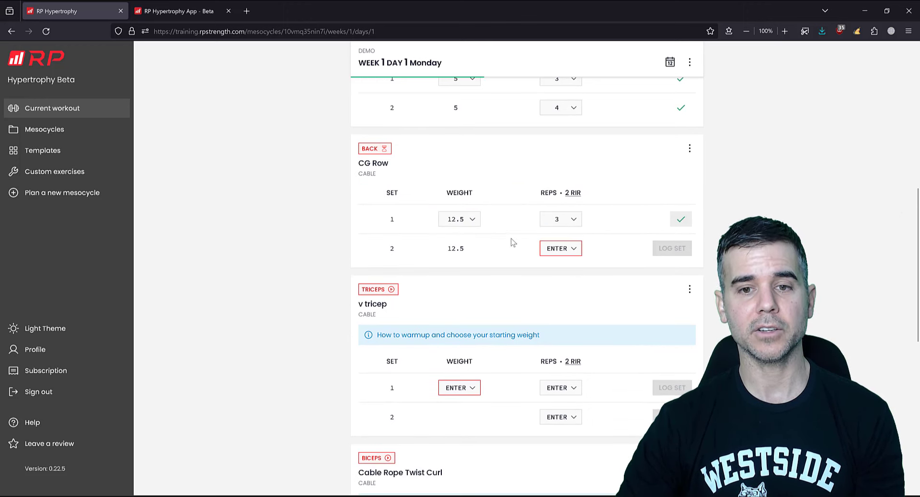
Step: Log set 2 of CG Row with 3 reps
left_click(551, 247)
left_click(558, 316)
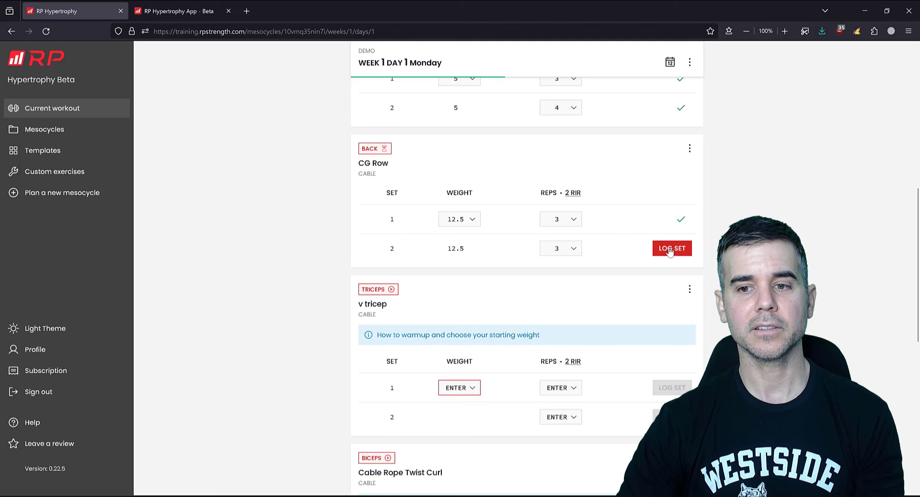
left_click(669, 250)
Step: Save the CG Row feedback with joint pain None, back pump Low Pump and back workload Easy
left_click(441, 216)
left_click(449, 279)
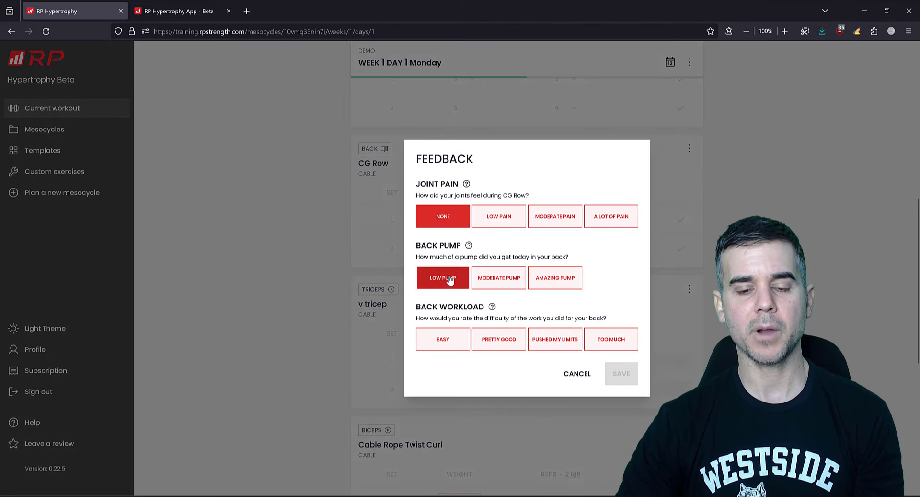
left_click(443, 339)
left_click(621, 373)
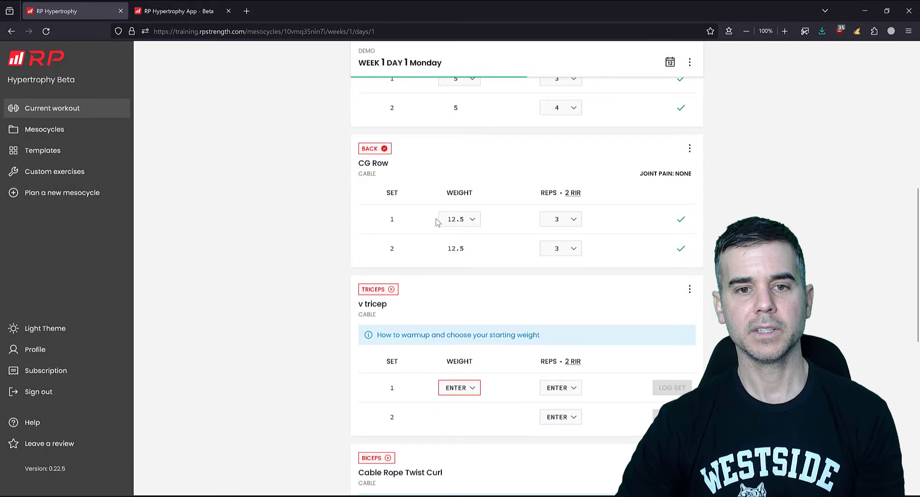
Step: Reopen the chest feedback from Dumbbell Press (Incline) to review its pump and workload ratings, and close it
scroll(490, 242, "up", 7)
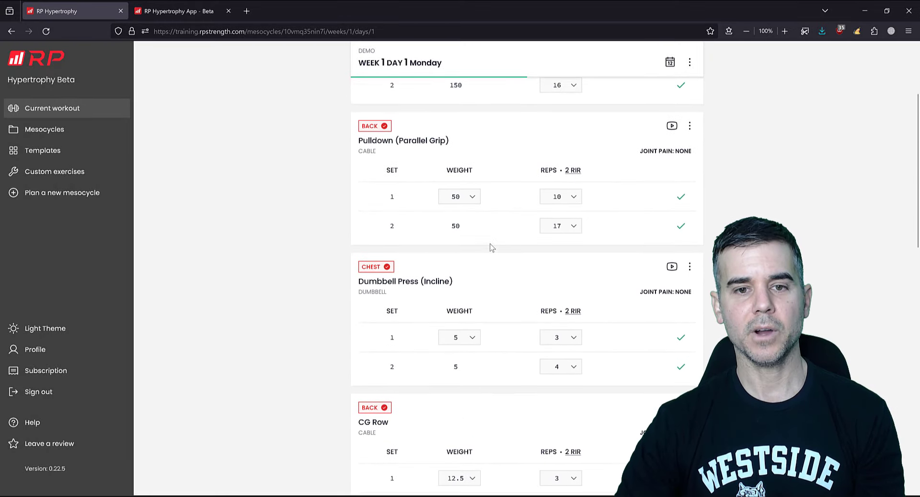
scroll(491, 247, "down", 1)
scroll(494, 244, "up", 1)
scroll(496, 238, "down", 1)
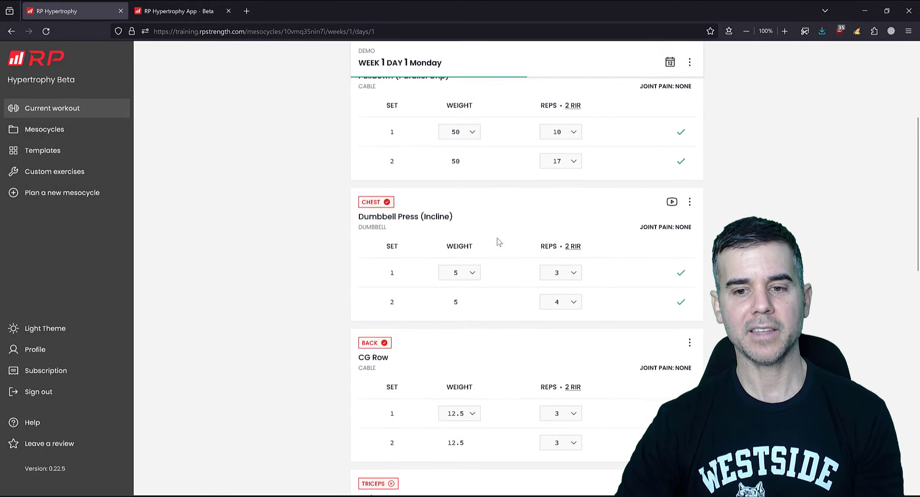
left_click(377, 207)
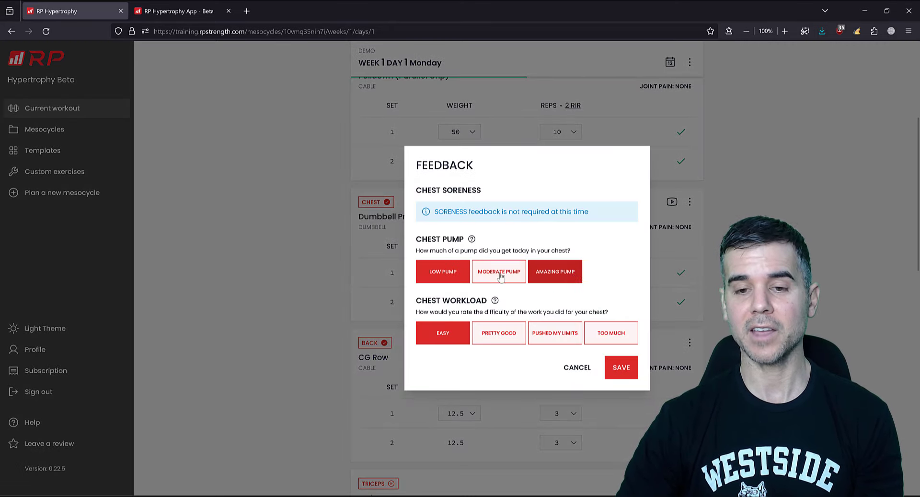
left_click(621, 367)
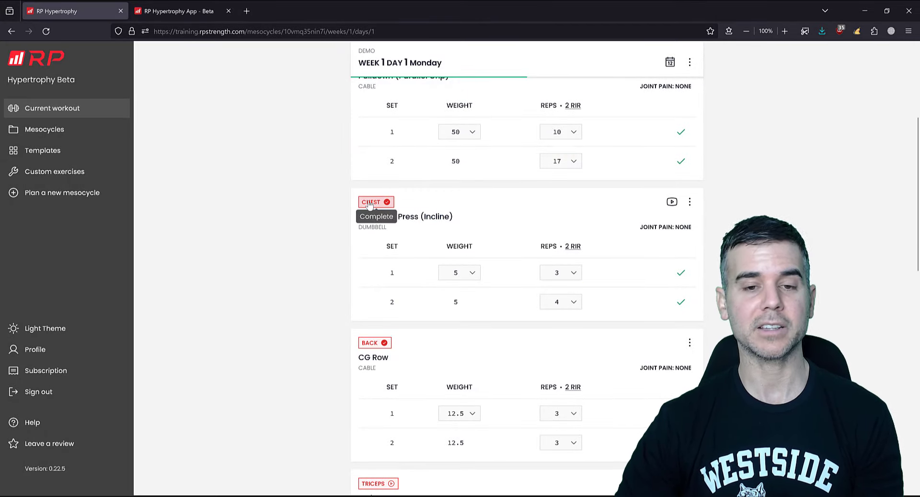
Step: Reopen the back feedback from CG Row to review its ratings, and close it without saving
scroll(377, 206, "down", 5)
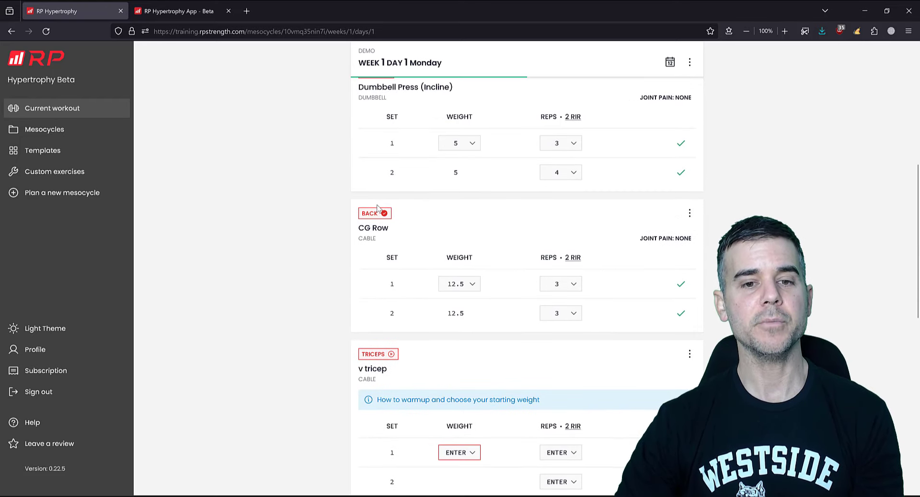
left_click(380, 213)
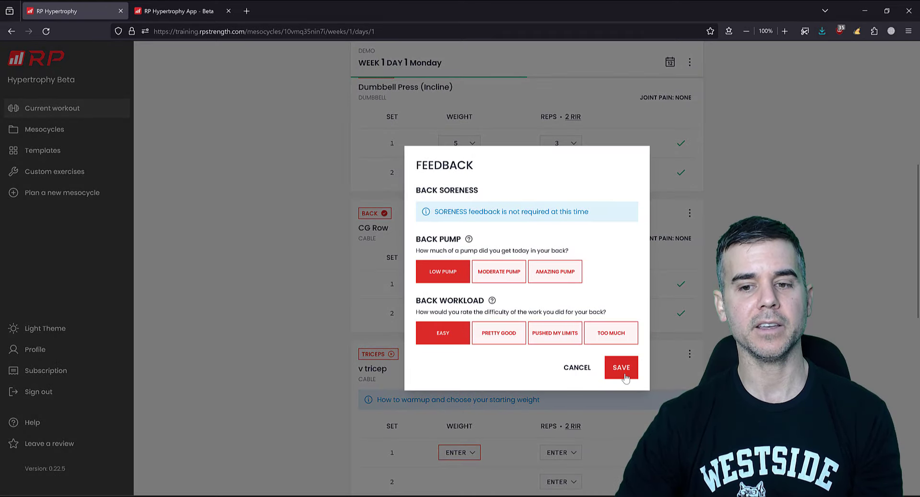
left_click(578, 368)
Step: Open the exercise options of CG Row to see what is available, and close them without choosing any
left_click(690, 213)
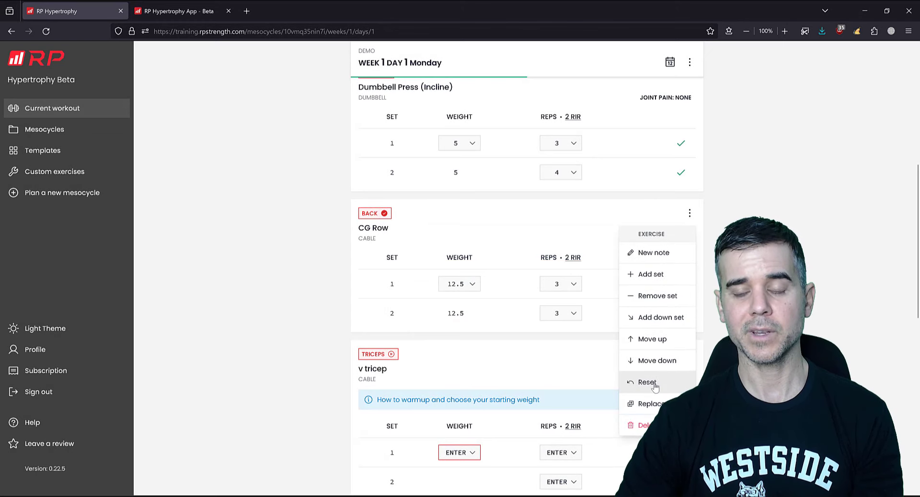
left_click(496, 206)
Step: Set the v tricep weight to 12.5 and log its set 1 with 4 reps
scroll(482, 277, "down", 3)
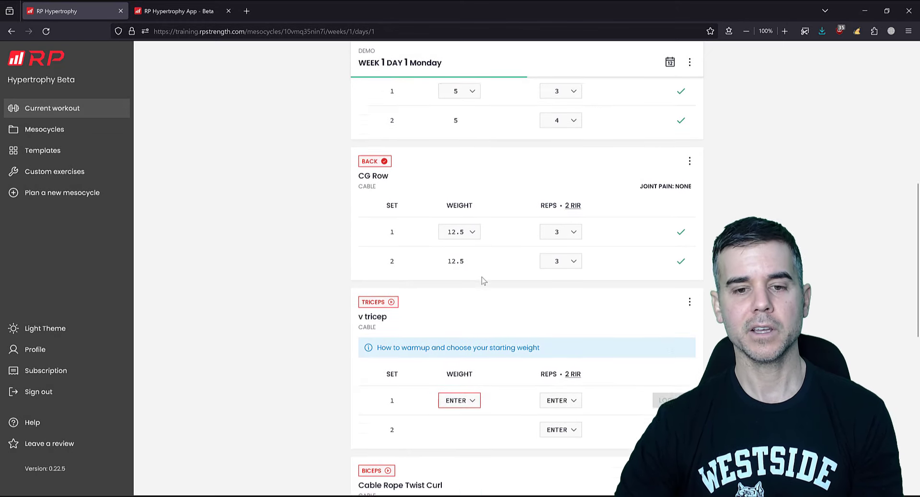
scroll(481, 277, "down", 2)
left_click(467, 258)
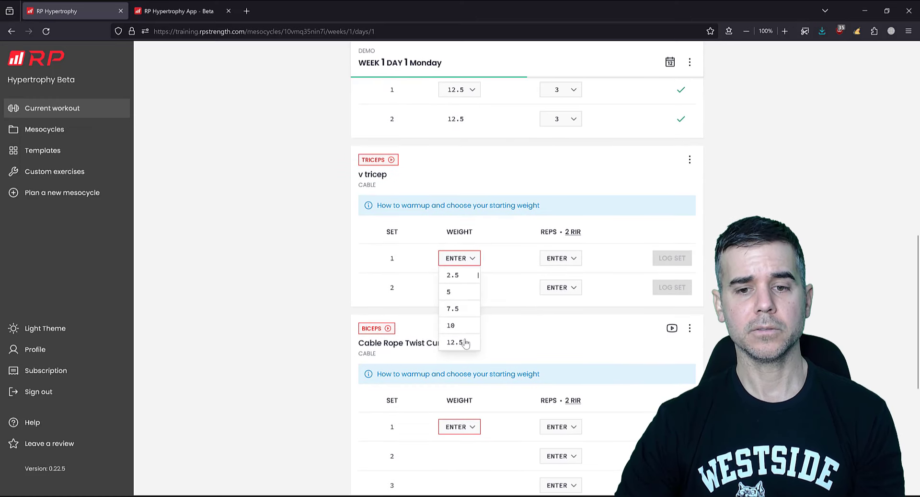
left_click(460, 341)
left_click(561, 230)
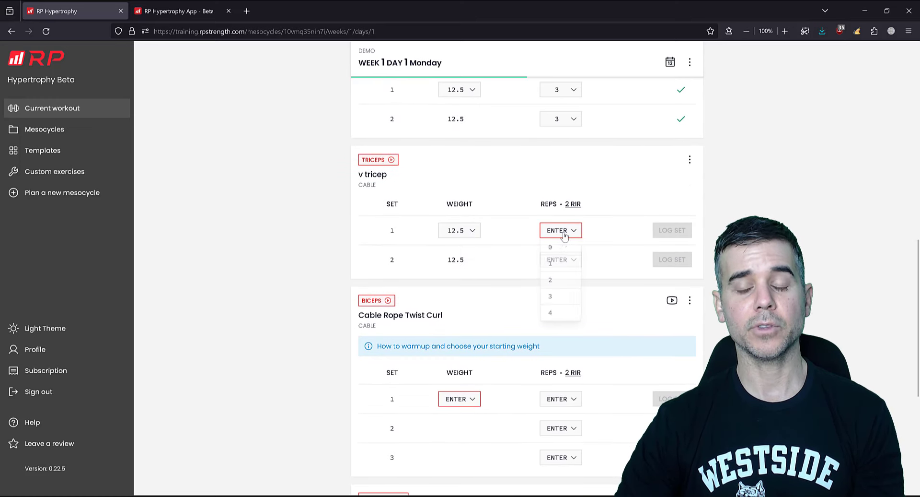
left_click(563, 312)
left_click(674, 230)
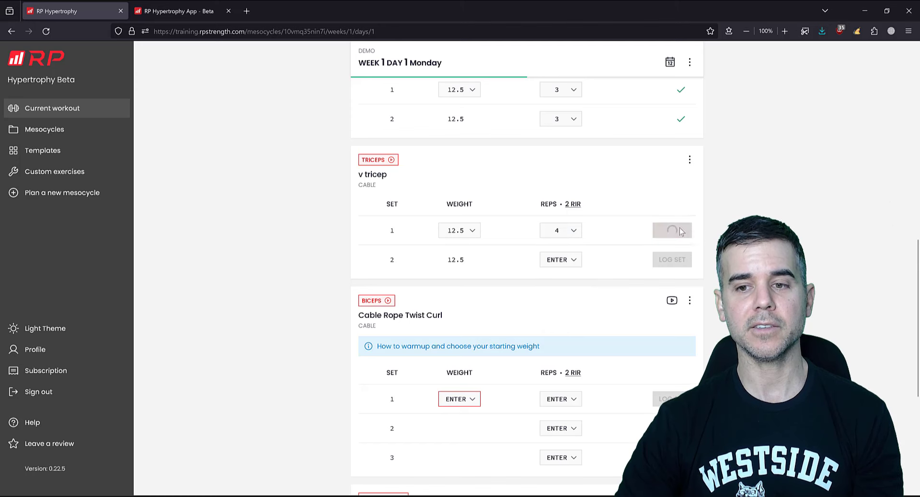
Step: Choose a rep count for set 2 of v tricep and log the set
left_click(561, 260)
left_click(563, 340)
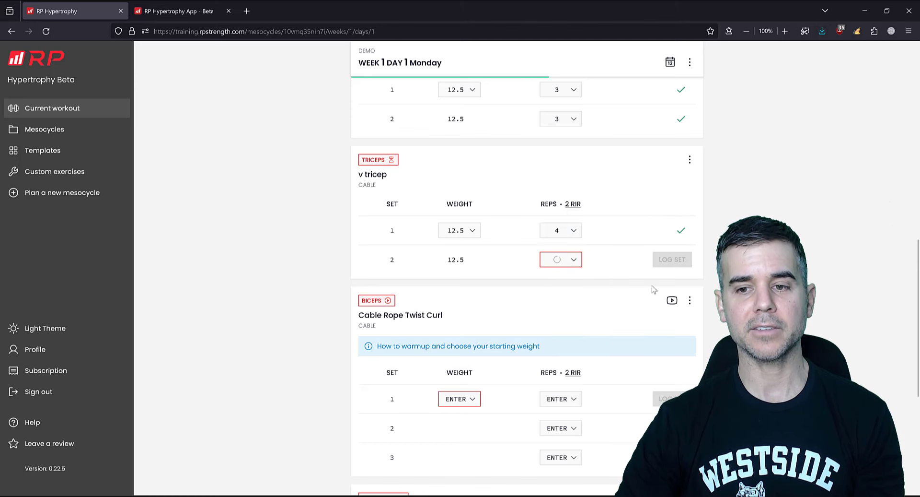
left_click(672, 259)
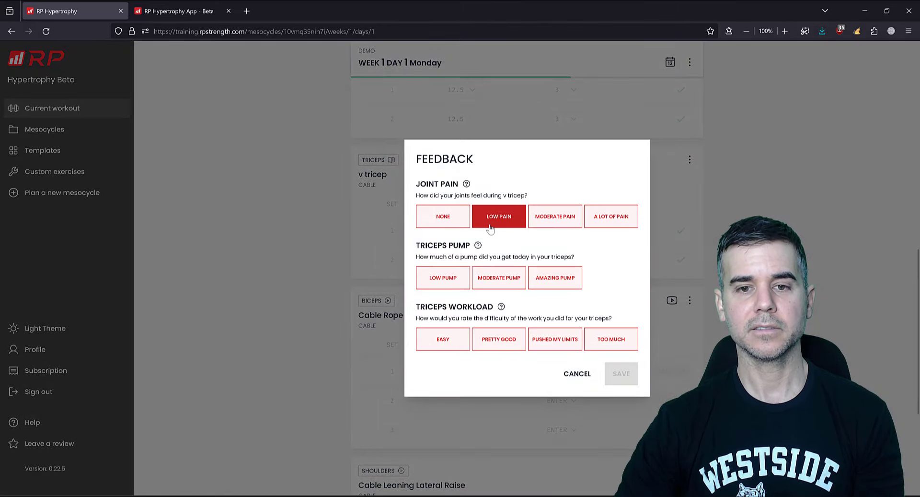
Step: Save the v tricep feedback with joint pain Low Pain, triceps pump Low Pump and triceps workload Easy
left_click(443, 278)
left_click(443, 339)
left_click(622, 373)
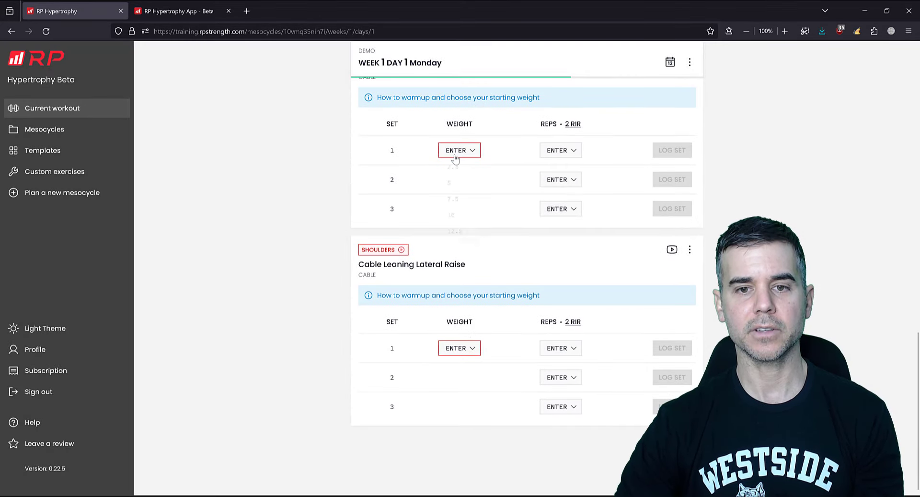
Step: Set the Cable Rope Twist Curl weight to 7.5 and enter 1, 3 and 4 reps for sets 1 to 3
left_click(458, 151)
left_click(466, 201)
left_click(560, 151)
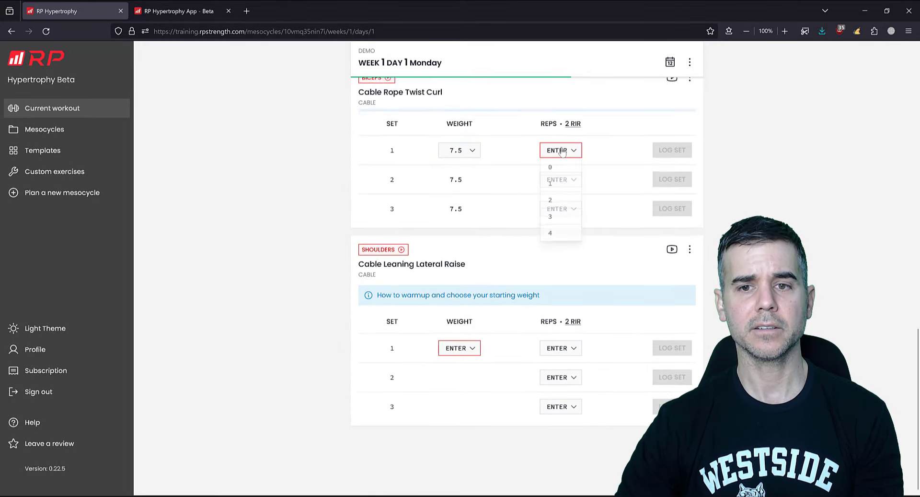
left_click(565, 185)
left_click(564, 185)
left_click(564, 246)
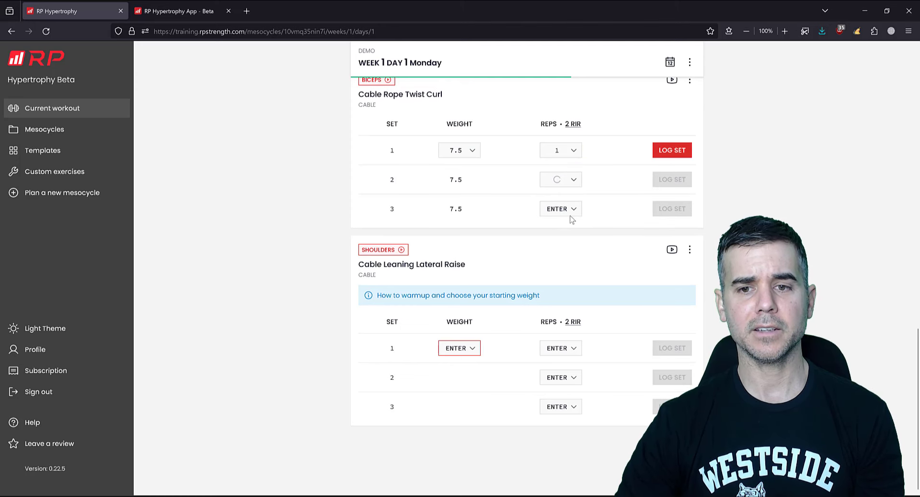
left_click(569, 210)
left_click(562, 289)
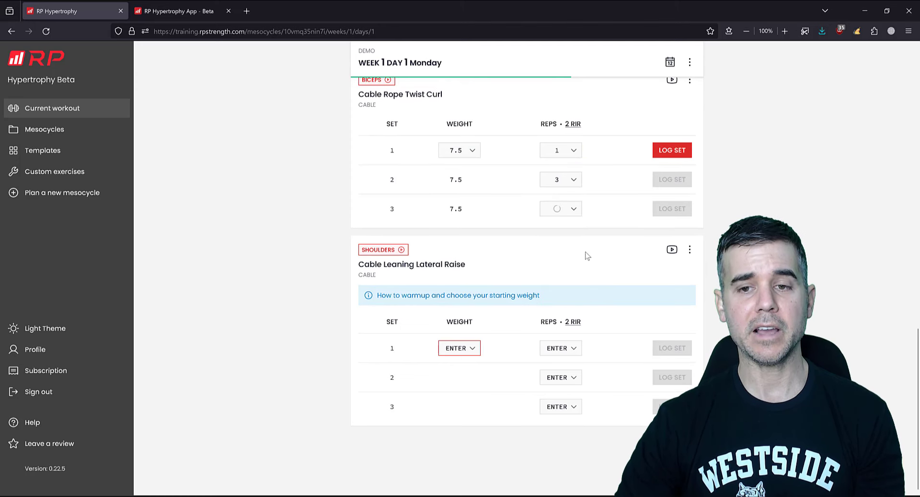
Step: Log all three sets of Cable Rope Twist Curl
left_click(671, 152)
left_click(672, 179)
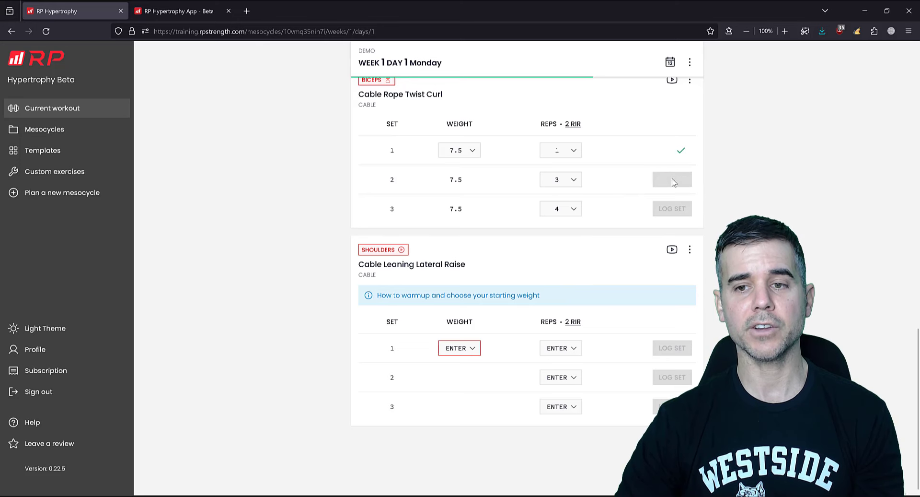
left_click(672, 209)
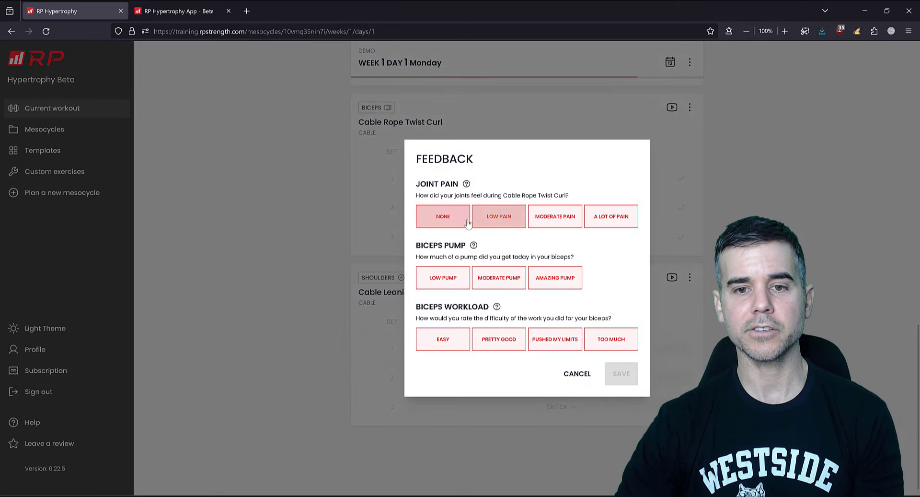
Step: Save the Cable Rope Twist Curl feedback with joint pain None, biceps pump Low Pump and biceps workload Easy
left_click(443, 216)
left_click(445, 276)
left_click(443, 339)
left_click(621, 374)
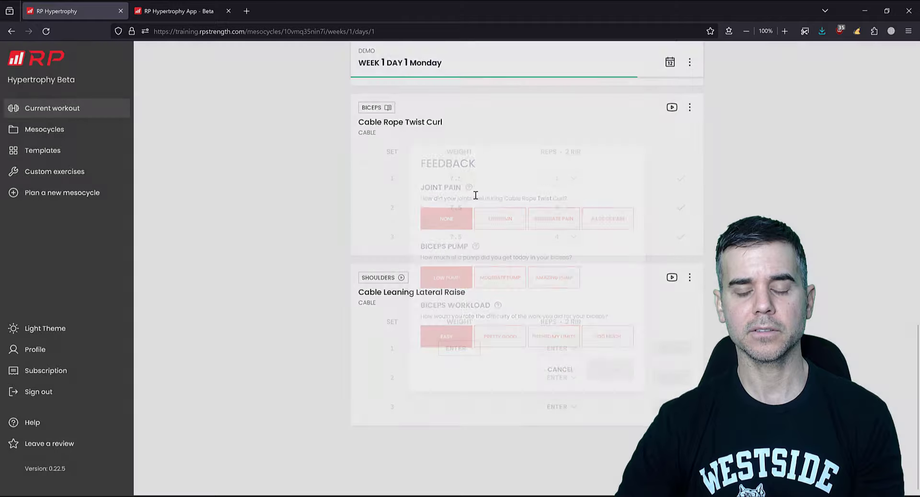
Step: Set the Cable Leaning Lateral Raise weight to 10 and enter 3, 2 and 3 reps for sets 1 to 3
left_click(468, 348)
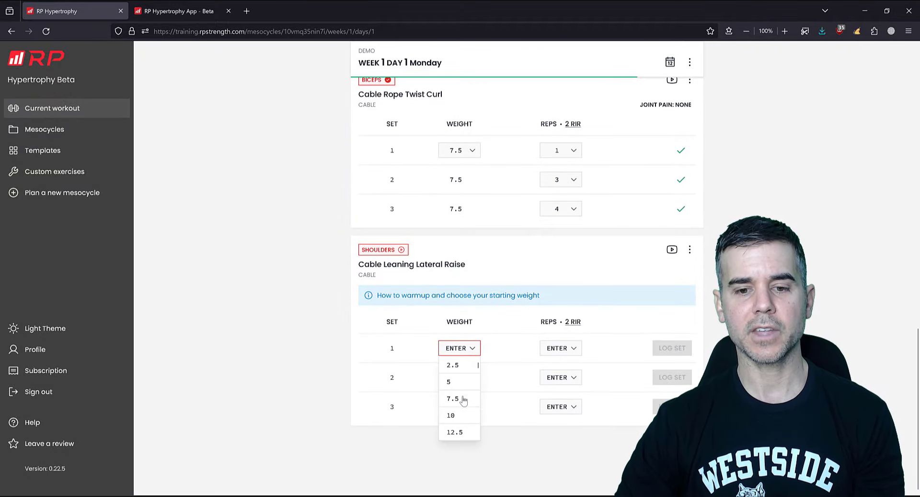
left_click(468, 407)
left_click(573, 348)
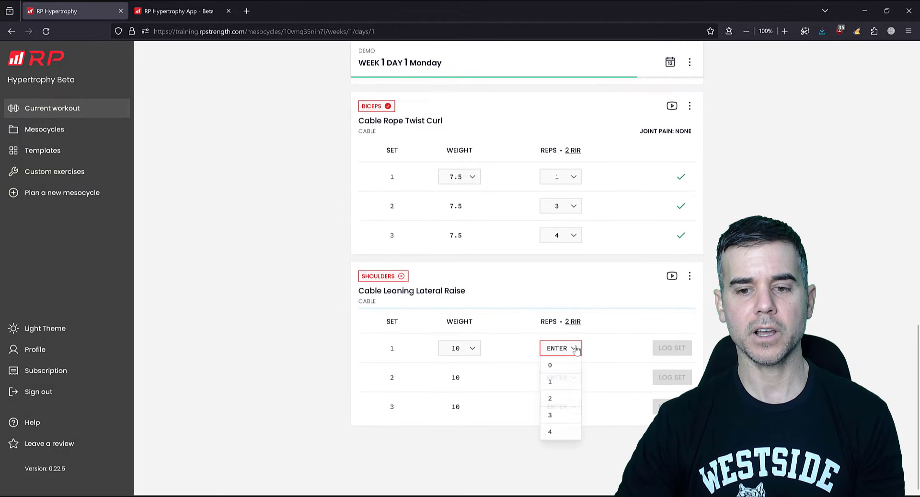
left_click(560, 418)
left_click(574, 378)
left_click(566, 427)
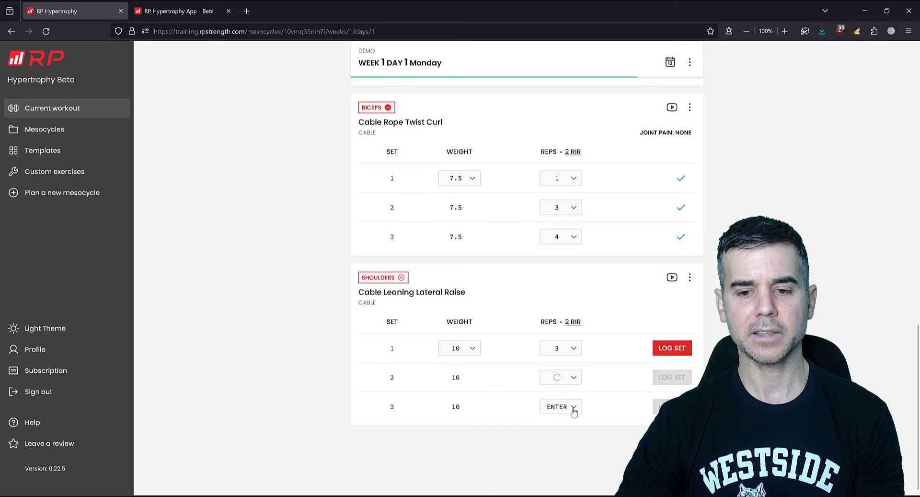
left_click(573, 408)
left_click(563, 476)
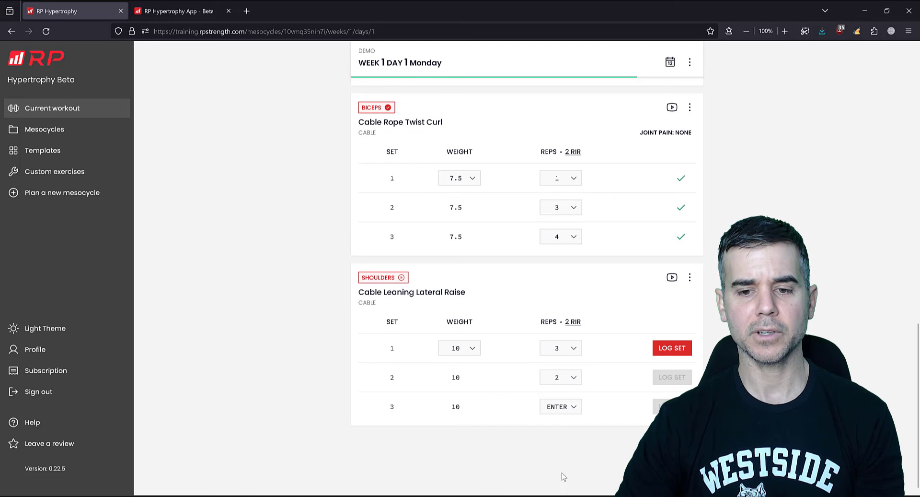
Step: Log all three sets of Cable Leaning Lateral Raise
left_click(667, 347)
left_click(670, 383)
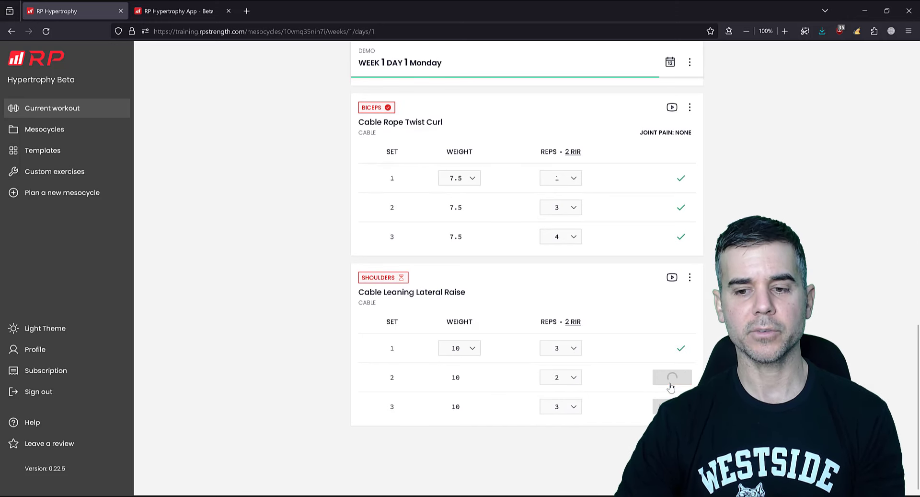
left_click(669, 407)
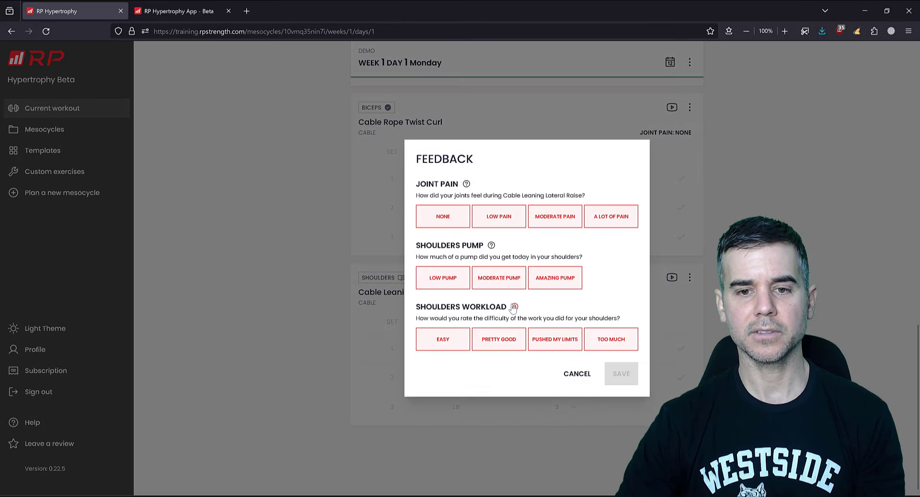
Step: Save the Cable Leaning Lateral Raise feedback with joint pain None, shoulders pump Low Pump and workload Easy, and finish the workout
left_click(443, 216)
left_click(443, 277)
left_click(451, 338)
left_click(621, 373)
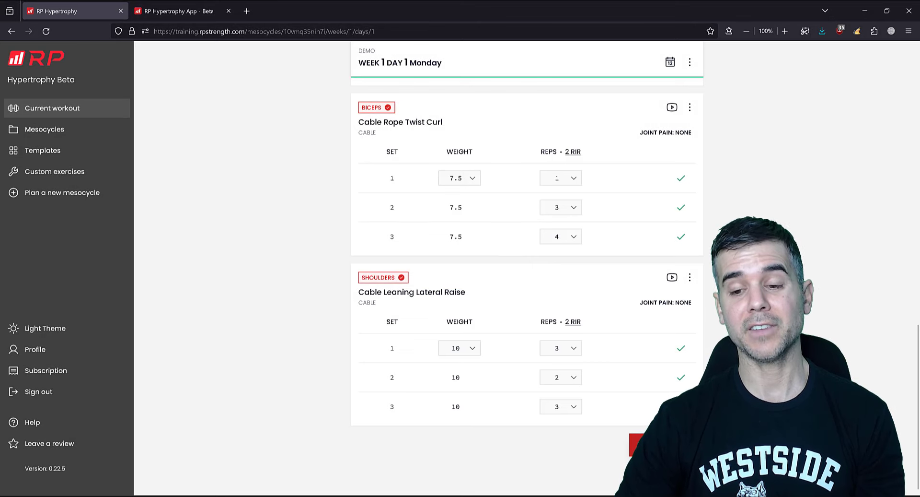
left_click(666, 445)
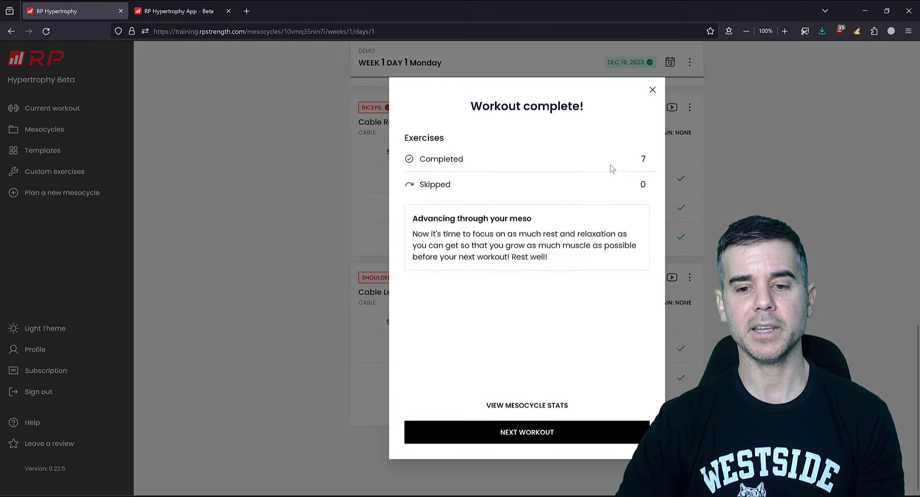
Step: Review the Demo mesocycle summary and its muscle group stats, and close them
left_click(527, 405)
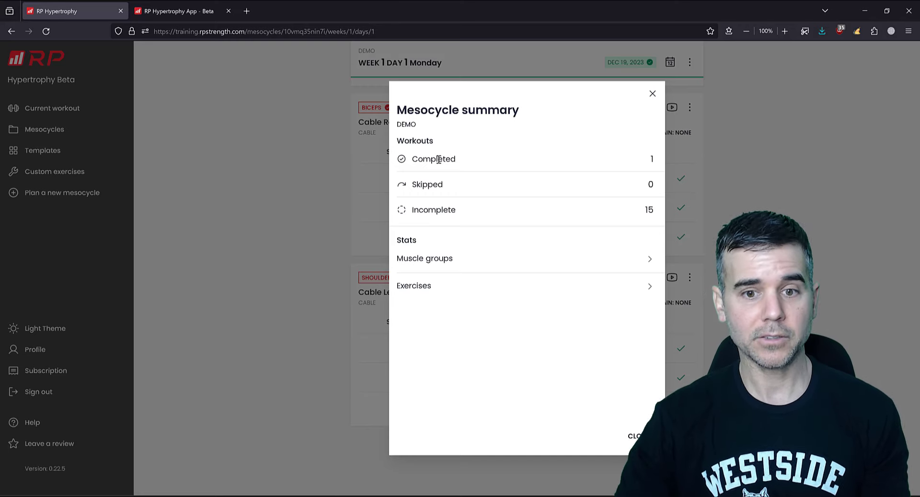
left_click(435, 263)
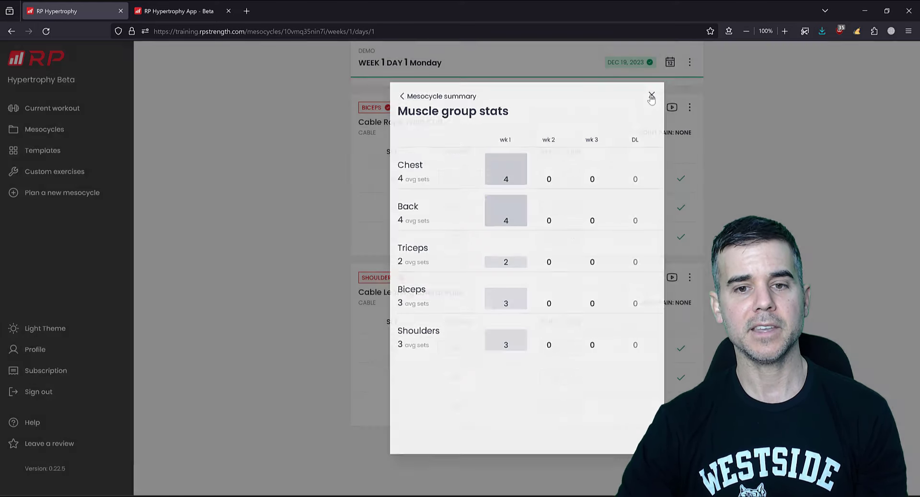
left_click(652, 94)
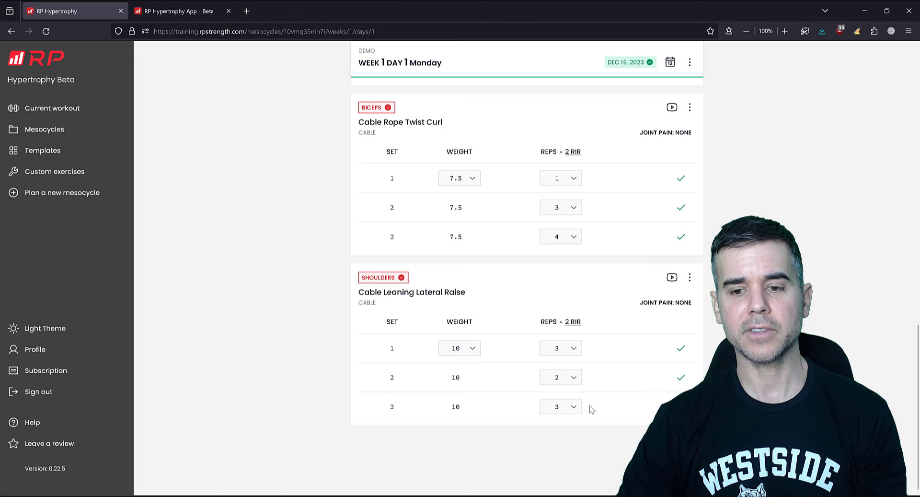
Step: Look over the completed Monday workout and view the Tuesday and Thursday workouts of Week 1
scroll(569, 384, "up", 20)
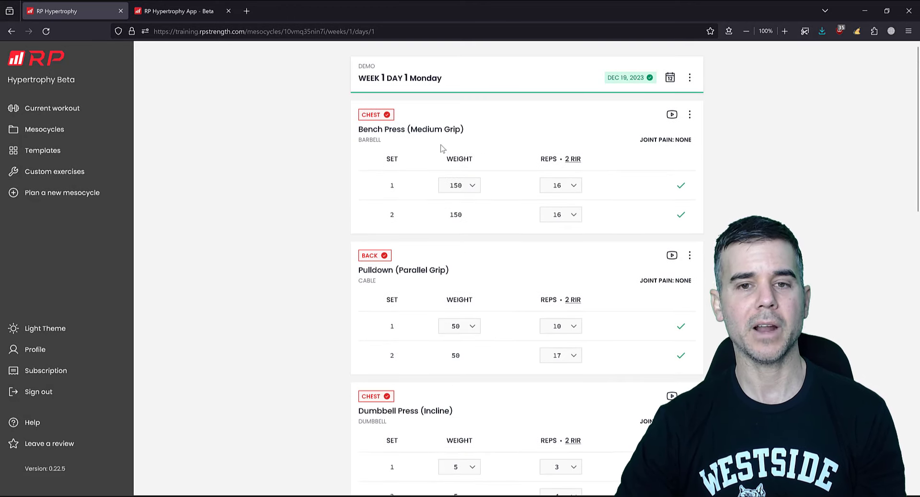
scroll(482, 217, "down", 15)
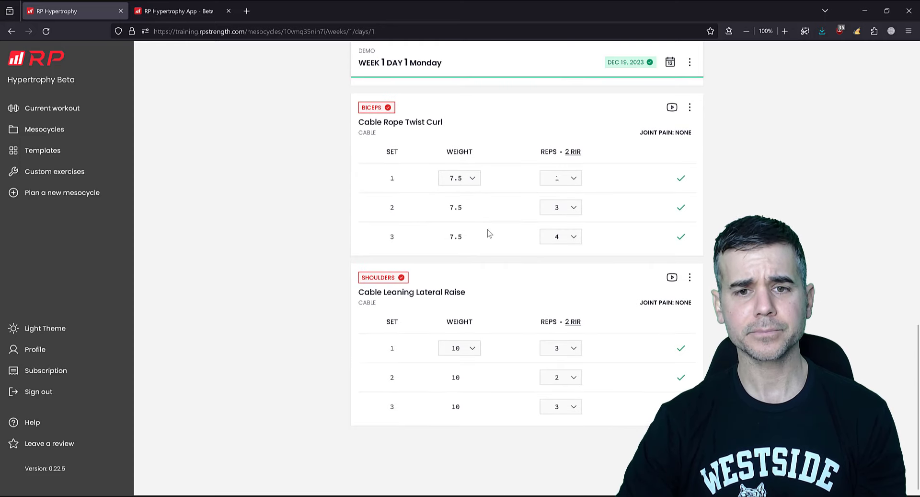
scroll(503, 273, "up", 10)
scroll(514, 293, "up", 4)
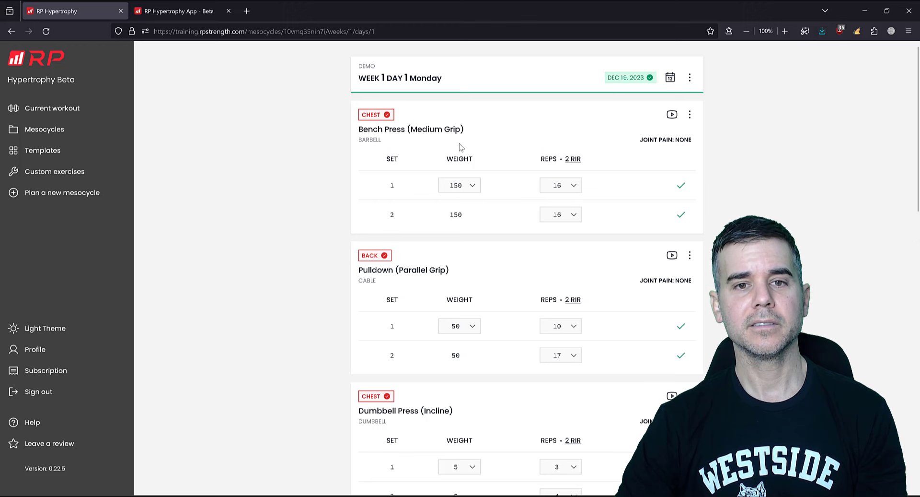
left_click(668, 78)
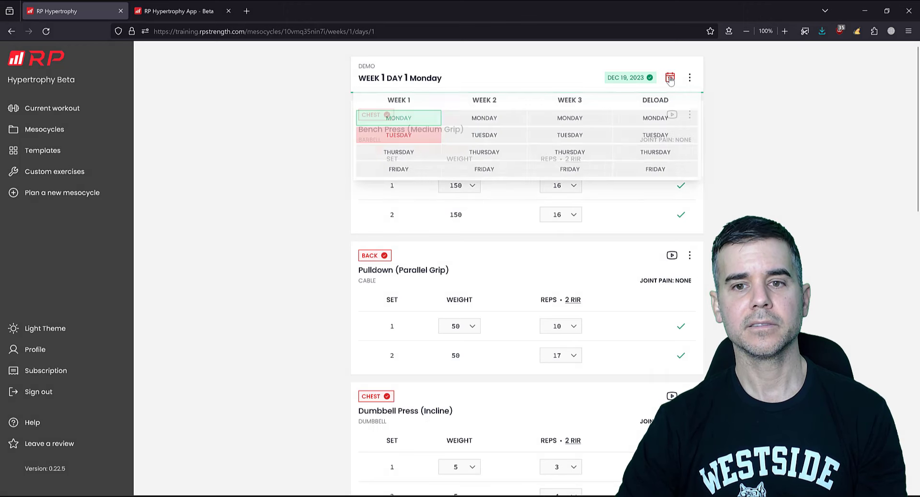
left_click(391, 138)
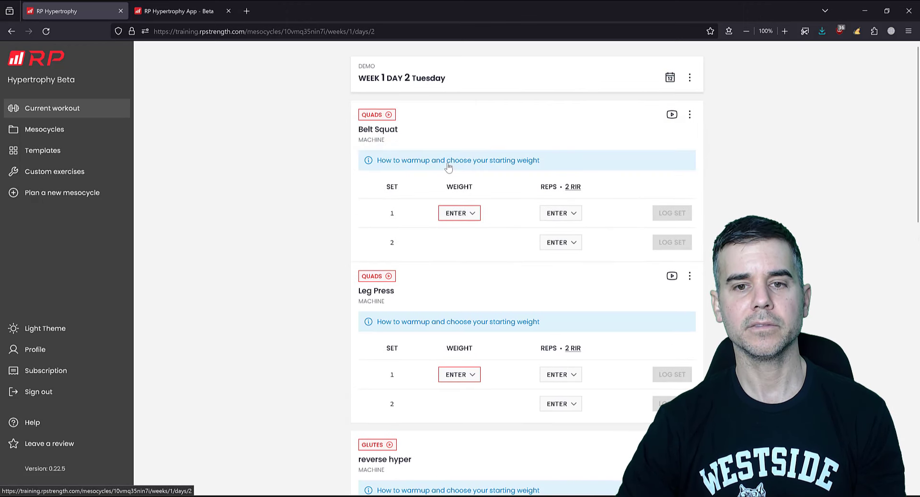
left_click(670, 78)
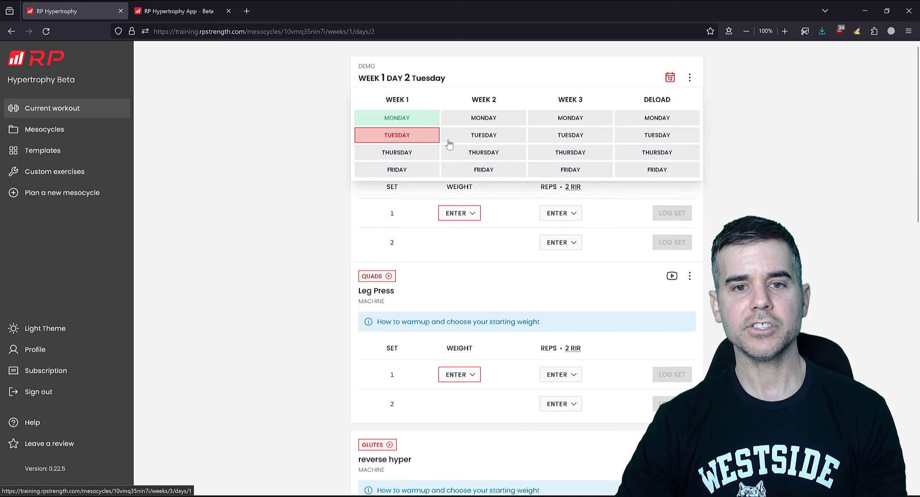
left_click(397, 151)
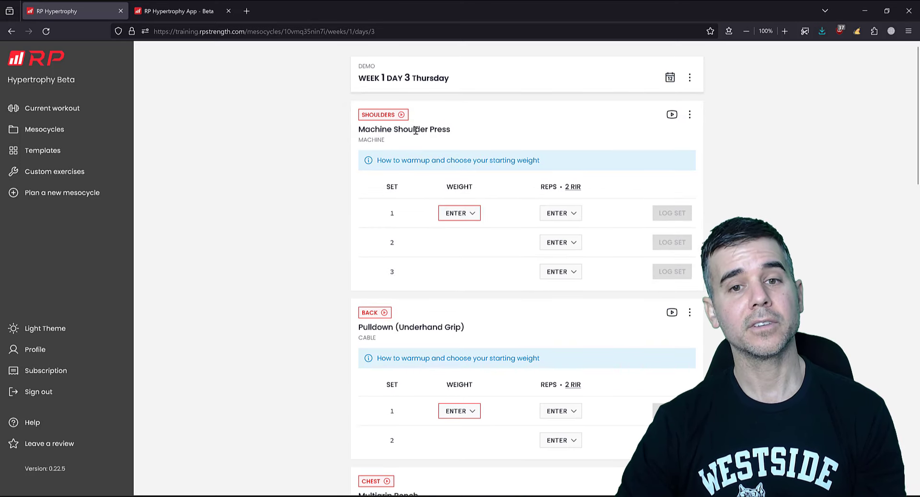
Step: Return to the Week 1 Monday workout and look over its logged exercises
left_click(670, 79)
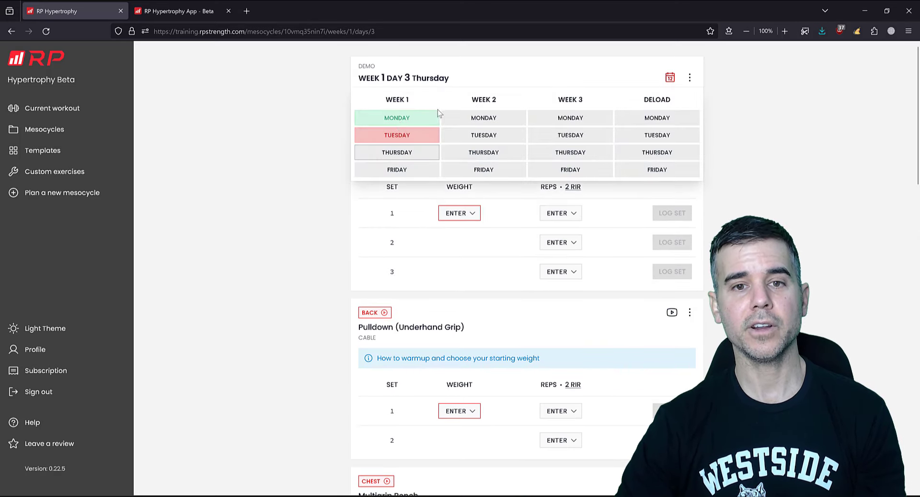
left_click(400, 125)
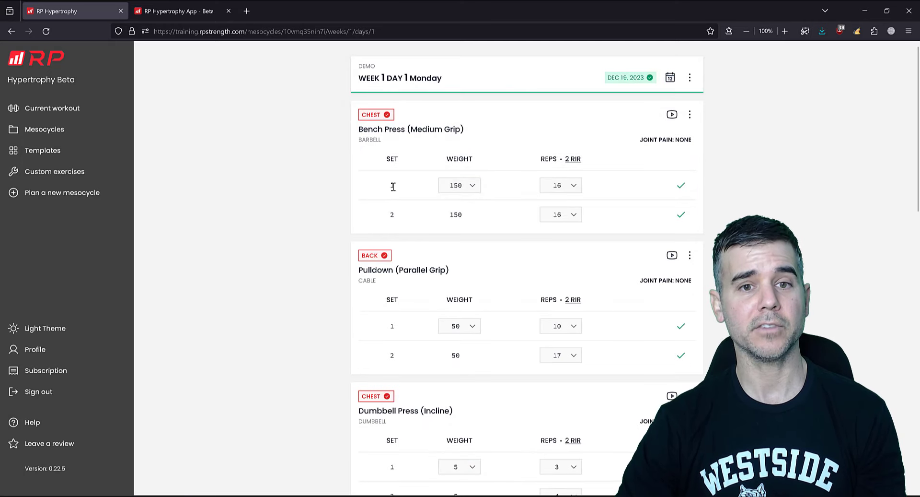
scroll(315, 218, "down", 5)
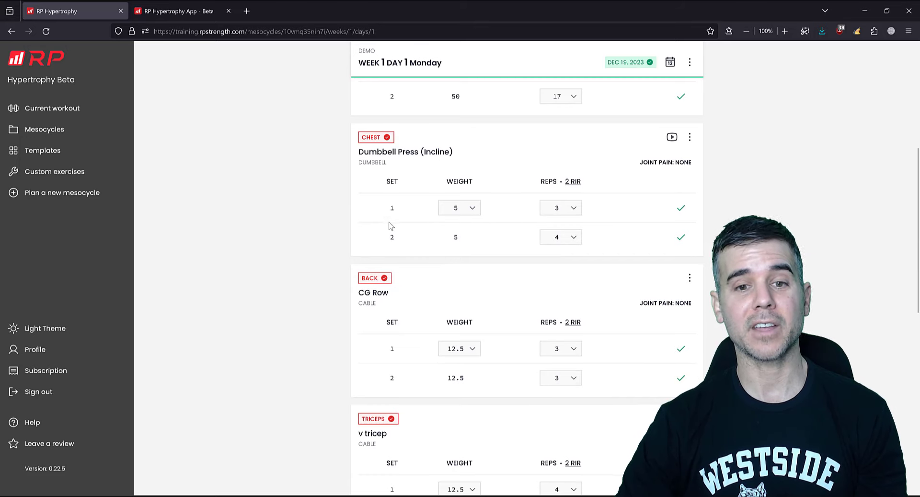
Step: Review the chest feedback recorded for Dumbbell Press (Incline) in the Monday workout and close it without changes
left_click(379, 139)
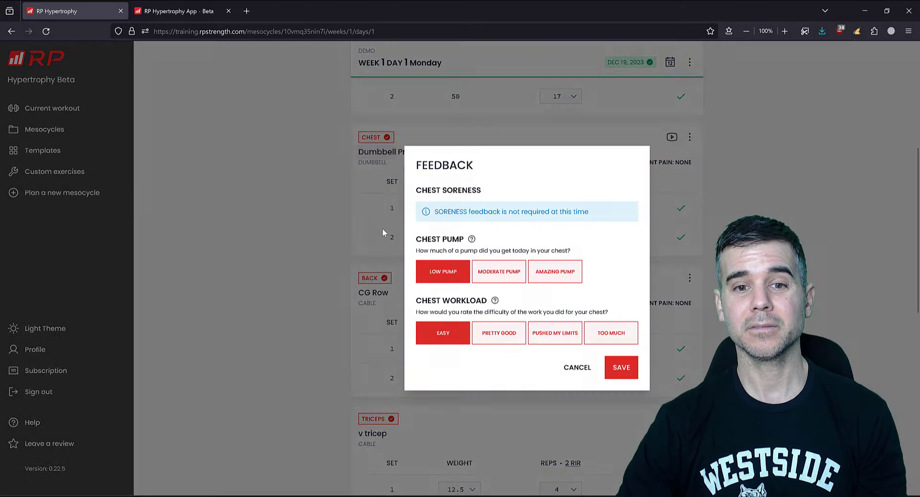
left_click(577, 369)
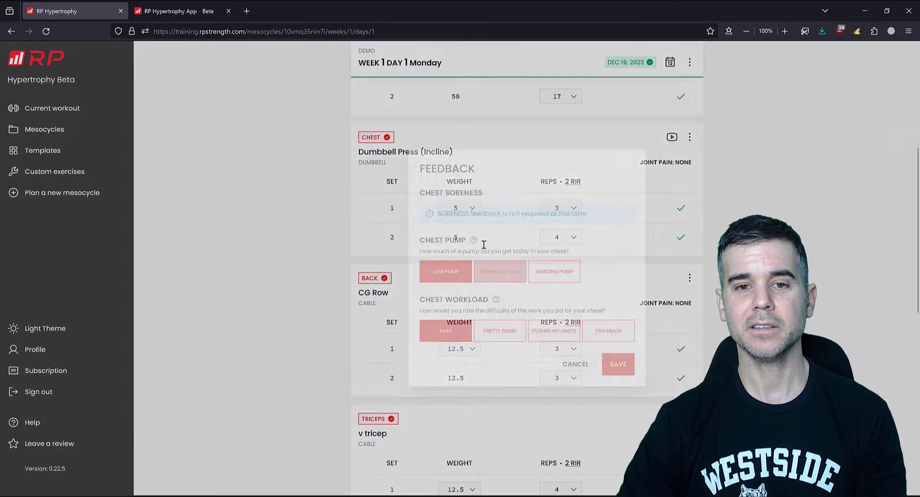
Step: View the Week 1 Thursday workout and look through its planned exercises from Machine Shoulder Press to reverse tri
left_click(671, 78)
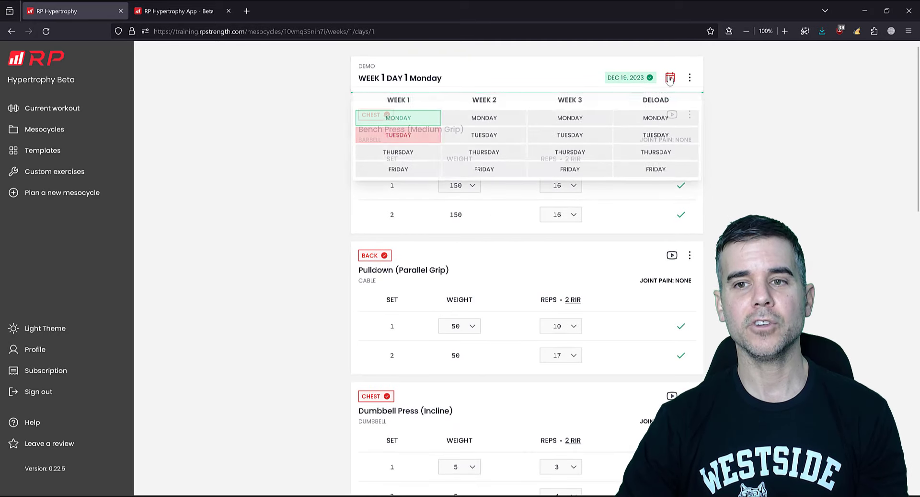
left_click(395, 155)
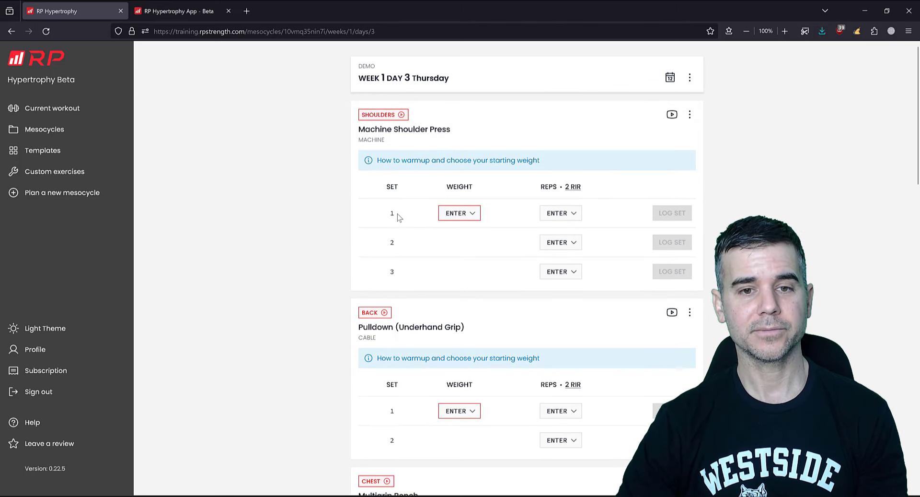
scroll(326, 211, "down", 4)
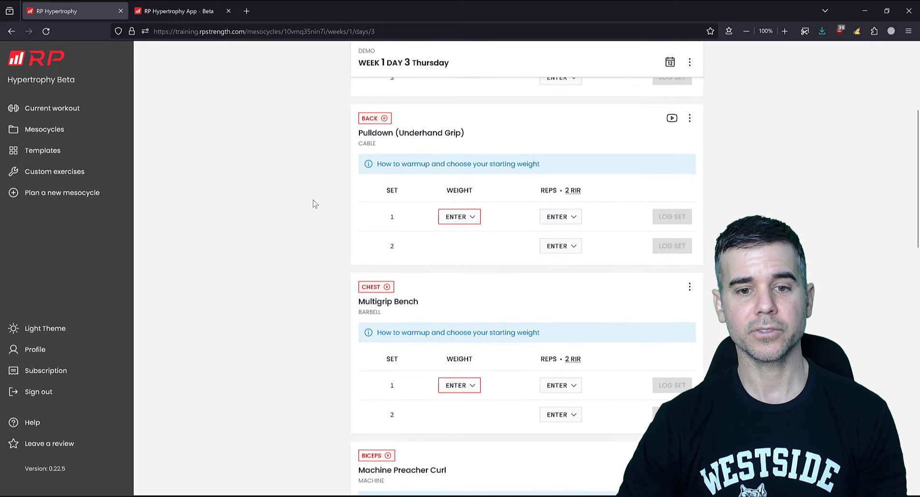
scroll(313, 199, "down", 5)
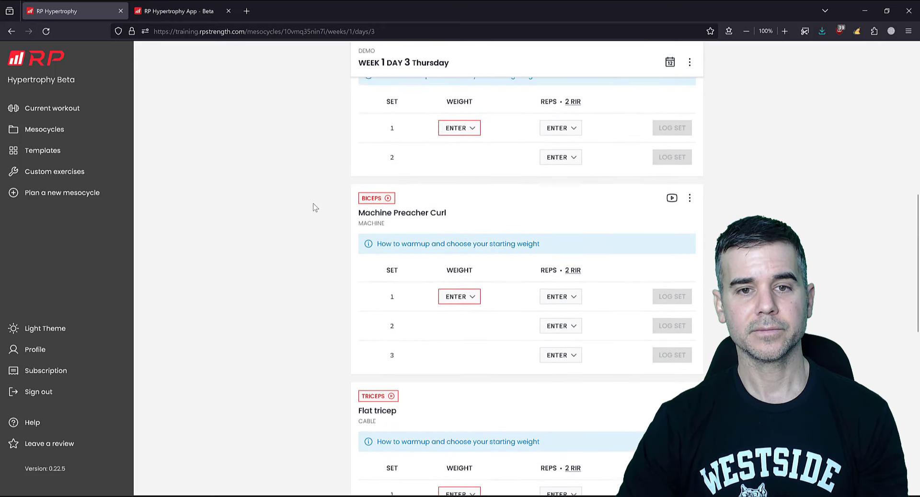
scroll(396, 265, "up", 3)
scroll(317, 240, "down", 10)
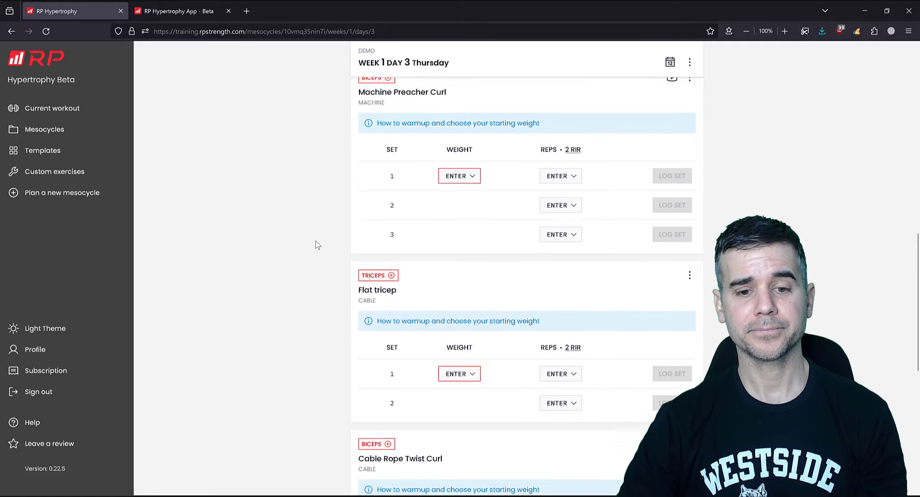
scroll(315, 245, "down", 2)
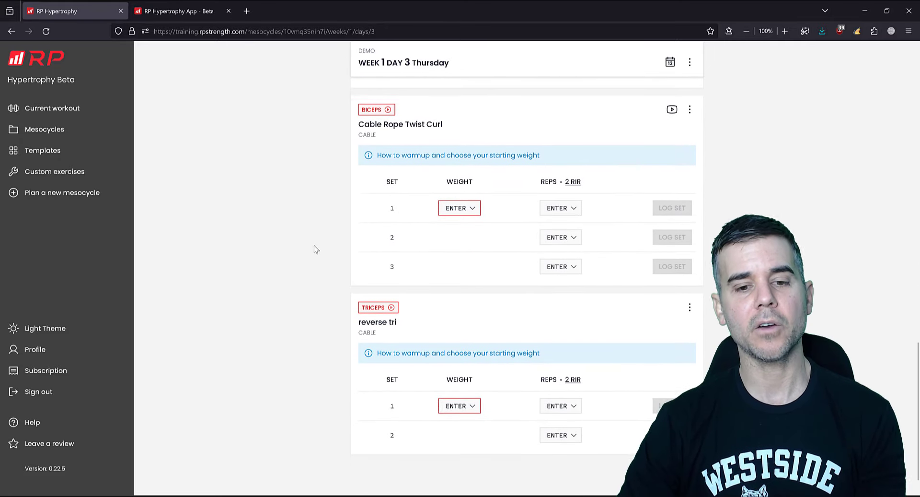
scroll(317, 249, "up", 3)
scroll(317, 256, "up", 9)
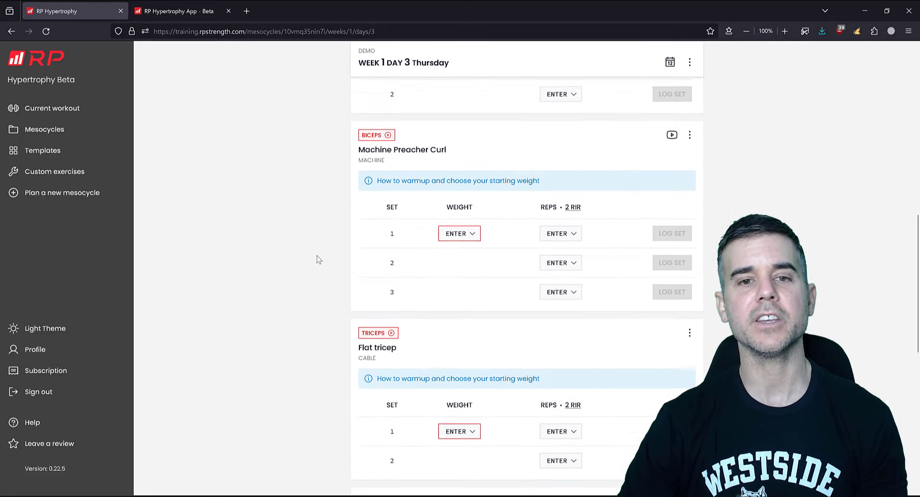
scroll(317, 261, "up", 5)
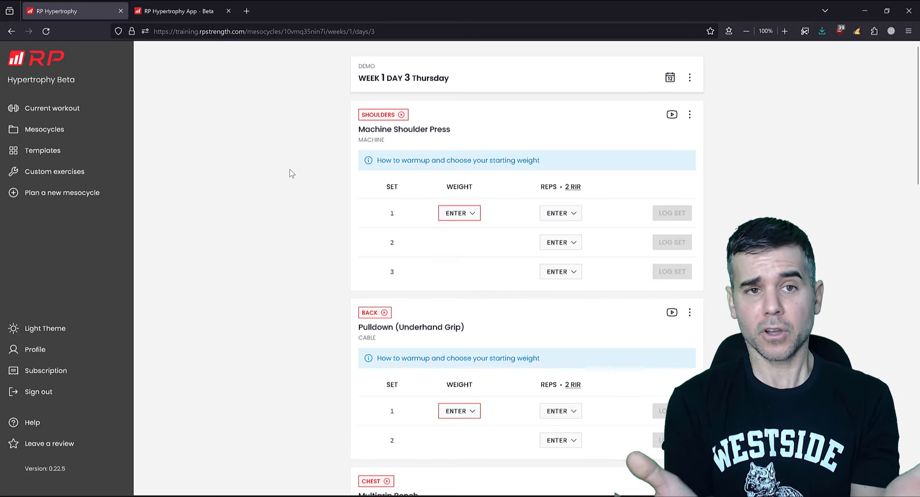
Step: View the list of mesocycles and browse the RP Templates for male users from 6 to 2 days per week
left_click(51, 114)
left_click(50, 128)
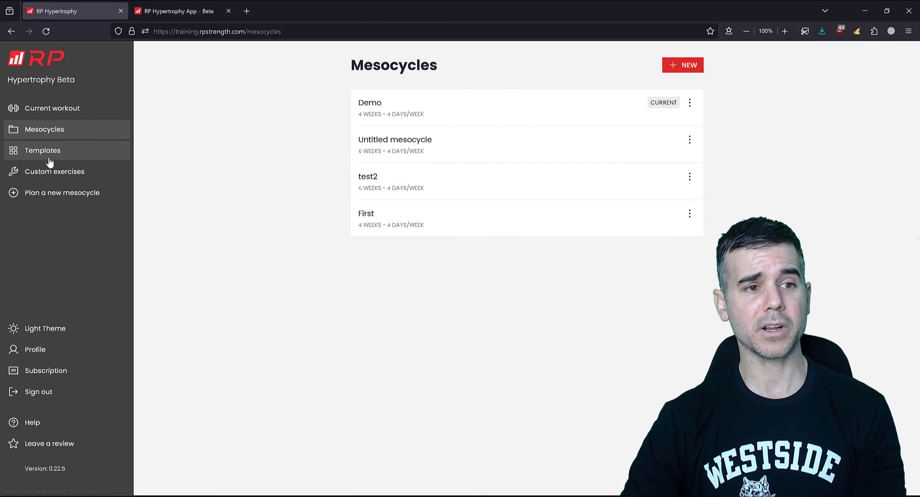
left_click(48, 156)
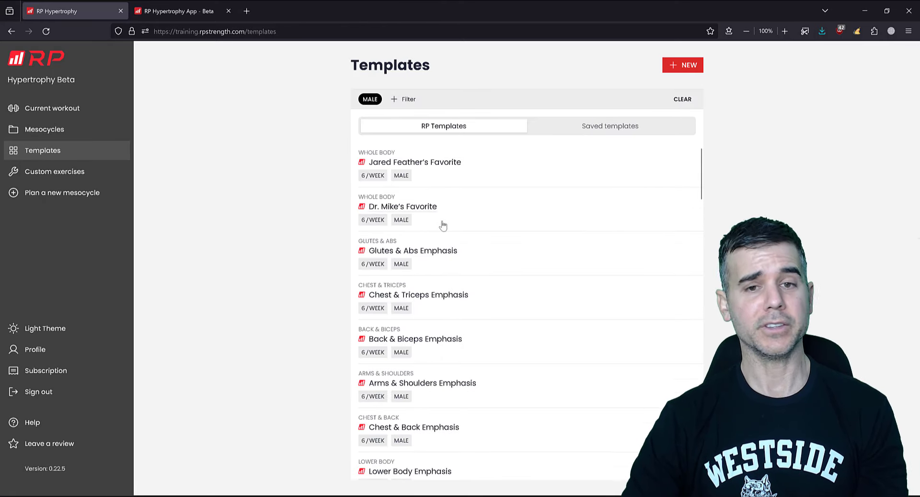
scroll(443, 226, "down", 20)
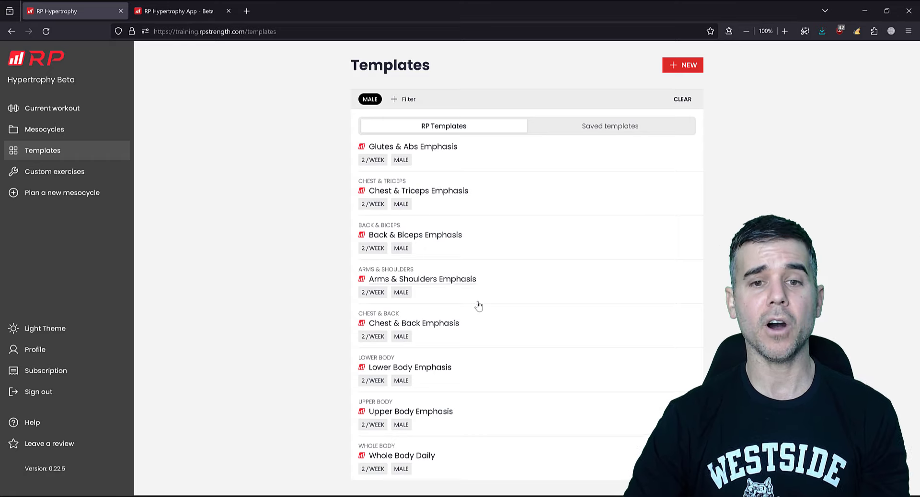
scroll(474, 309, "up", 15)
scroll(458, 320, "down", 15)
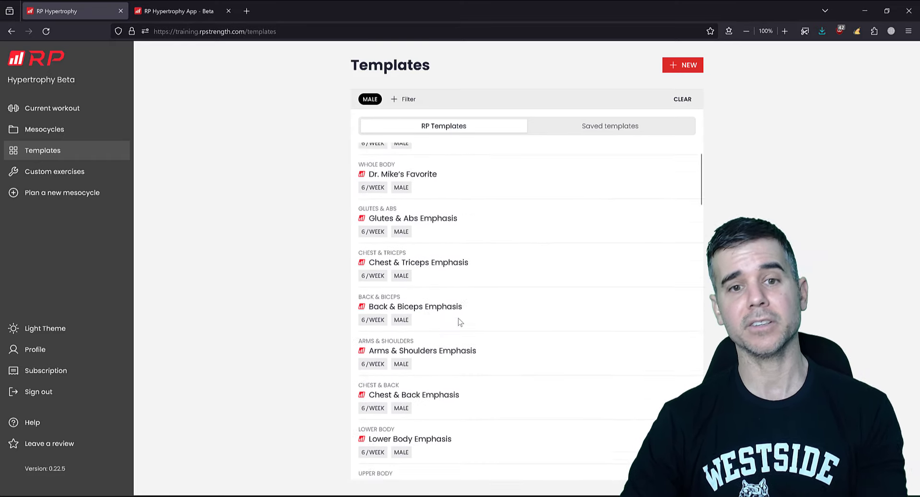
scroll(456, 317, "up", 15)
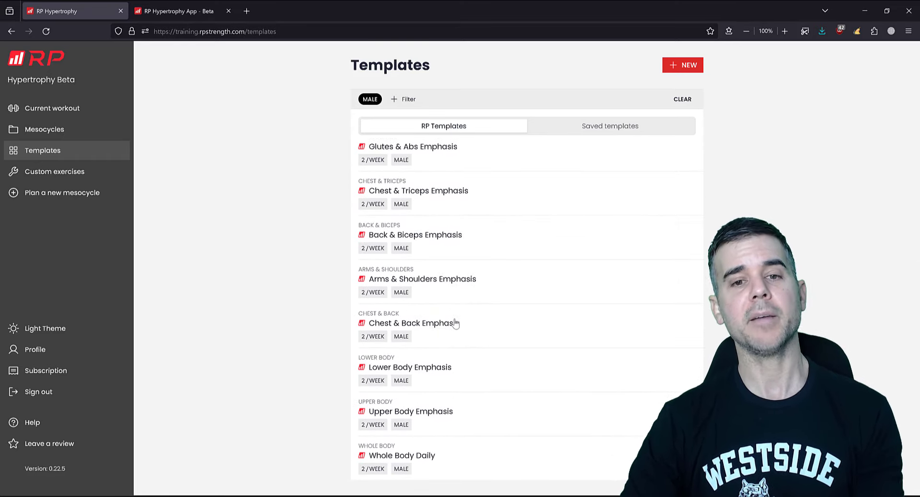
Step: View the custom exercises list and the page for planning a new mesocycle
left_click(66, 172)
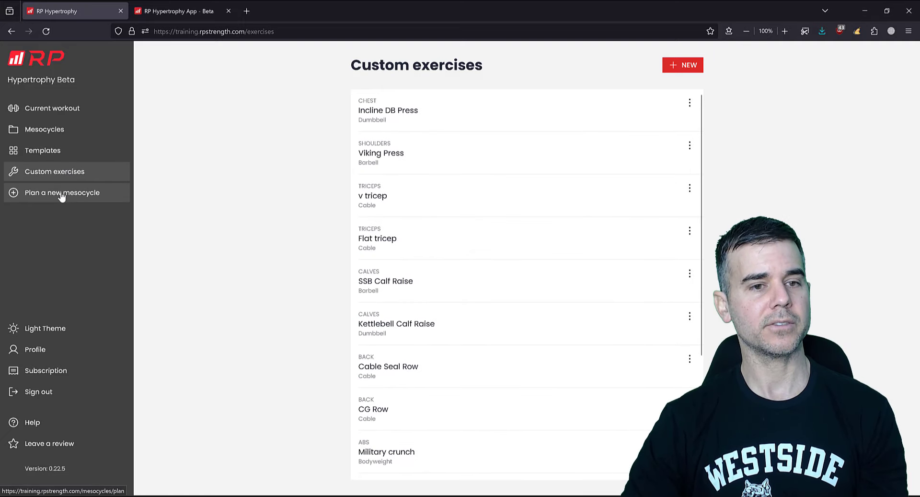
left_click(62, 194)
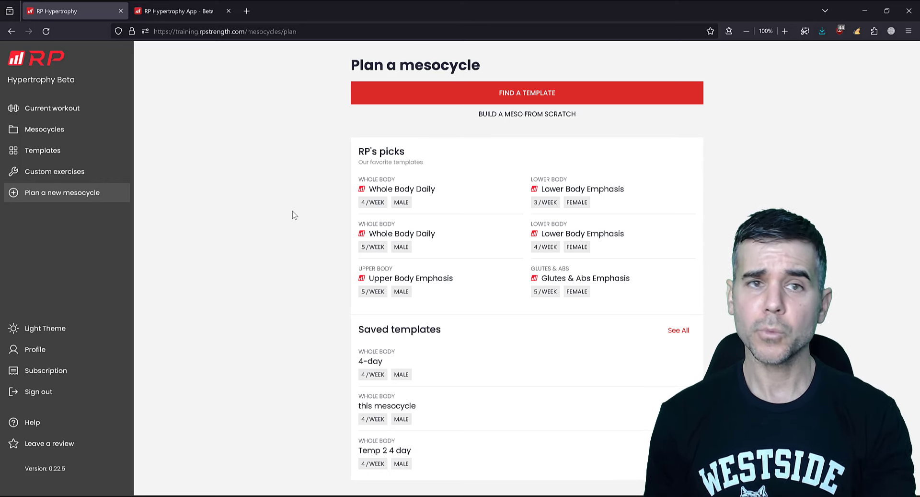
left_click(41, 151)
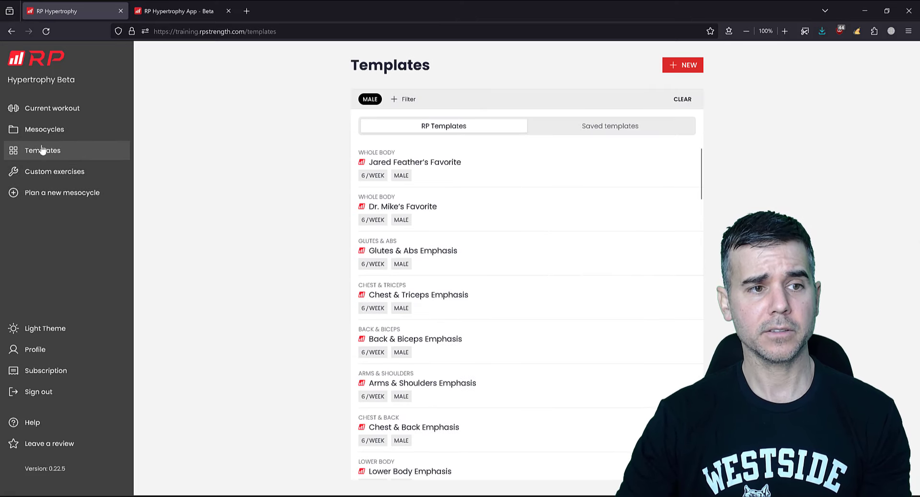
left_click(42, 134)
left_click(49, 111)
left_click(52, 131)
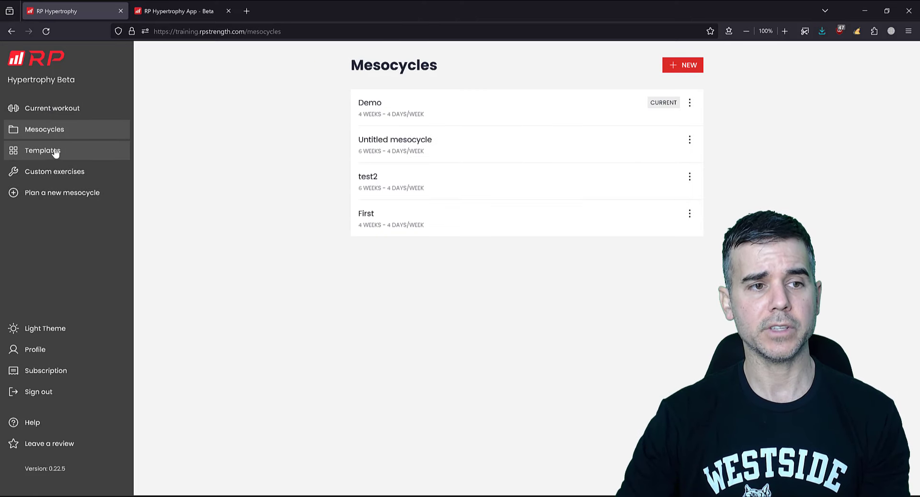
left_click(56, 150)
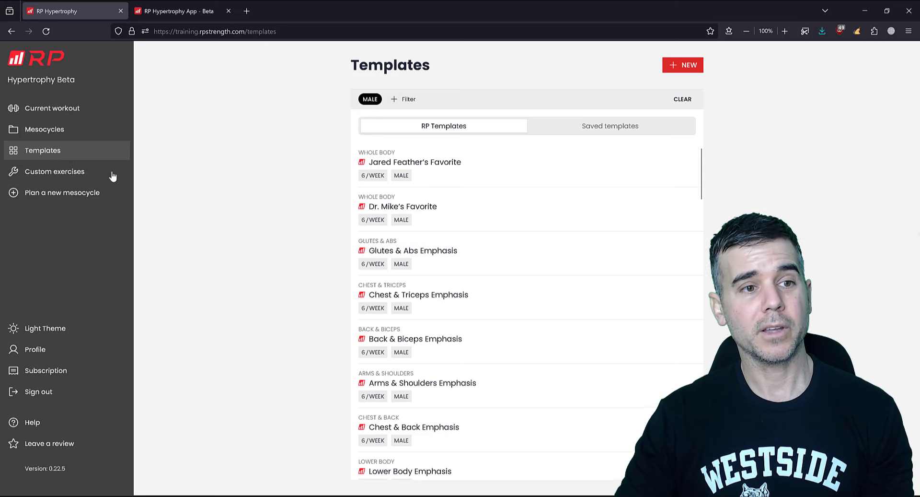
left_click(58, 136)
Step: Return to the templates and browse the RP Templates down to the 4-per-week programs
left_click(50, 152)
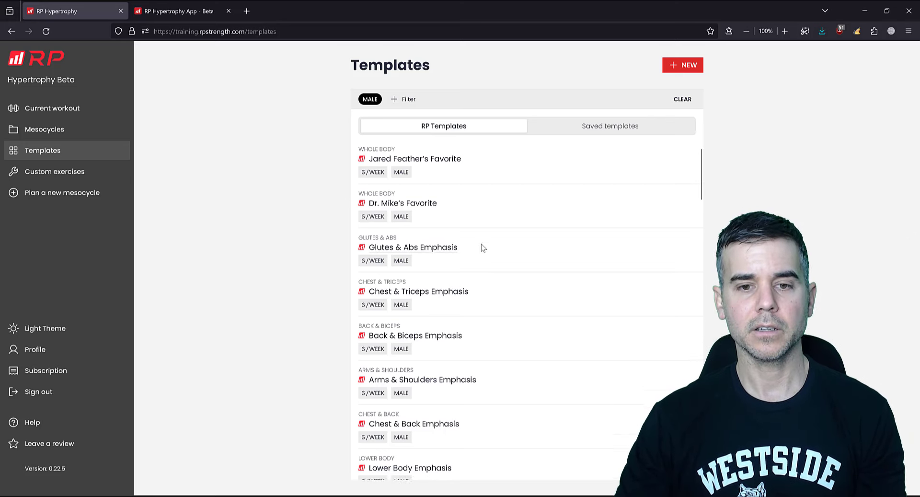
scroll(481, 246, "down", 7)
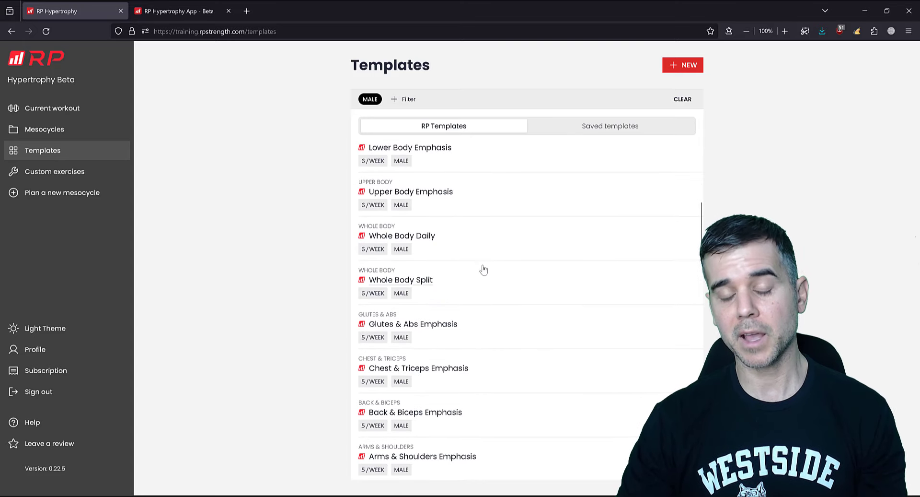
scroll(438, 312, "down", 4)
scroll(437, 310, "down", 7)
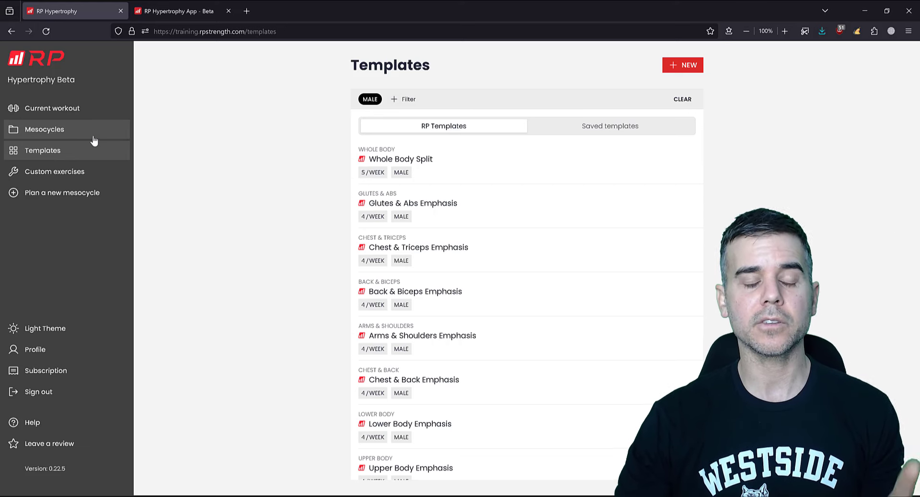
Step: Switch to the RP Hypertrophy App sales page and compare the prices of its monthly, 6-month and annual memberships
left_click(178, 4)
scroll(300, 209, "down", 20)
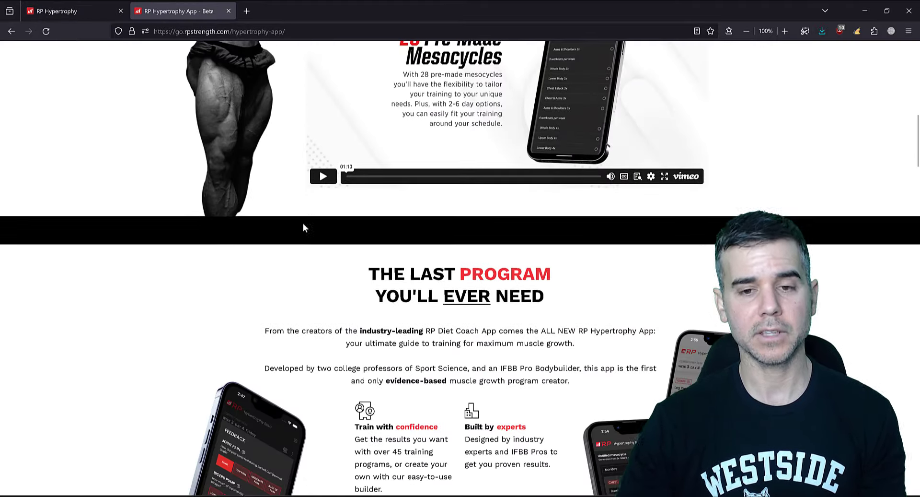
scroll(307, 245, "down", 10)
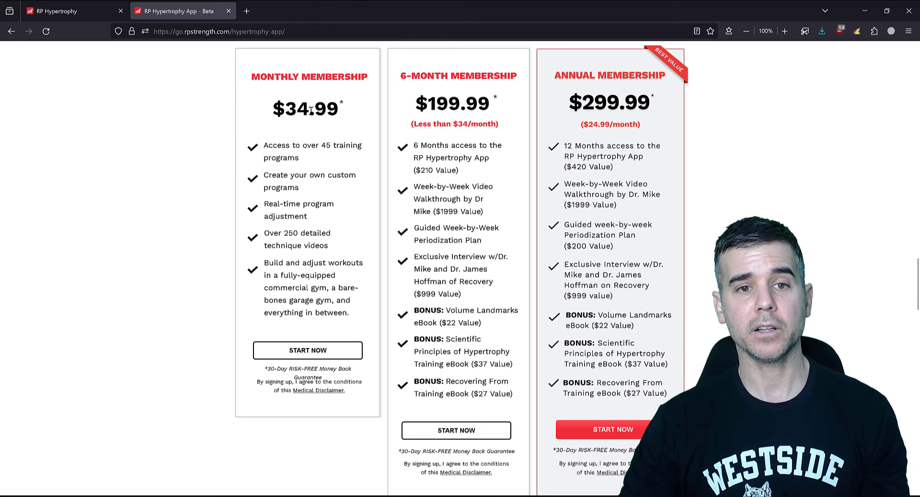
left_click_drag(428, 104, 479, 103)
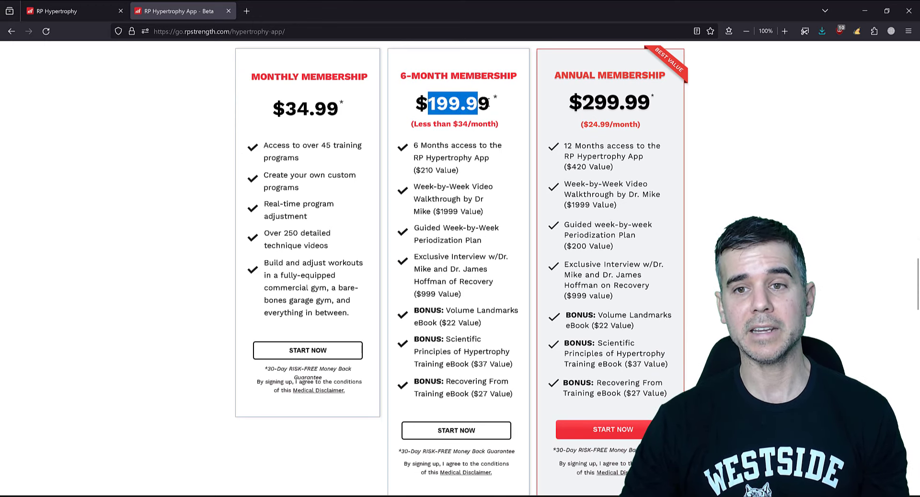
left_click(495, 107)
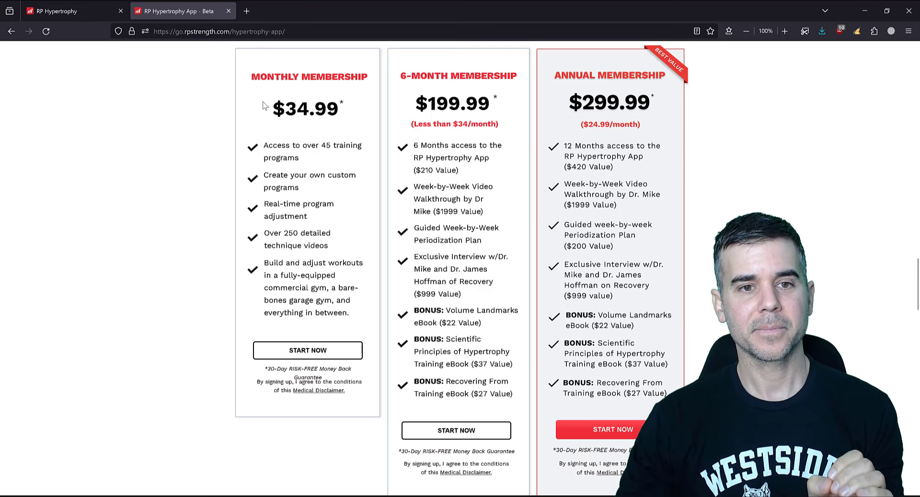
left_click_drag(310, 111, 273, 112)
Step: Switch back to the Hypertrophy training app and open the current workout
left_click(72, 11)
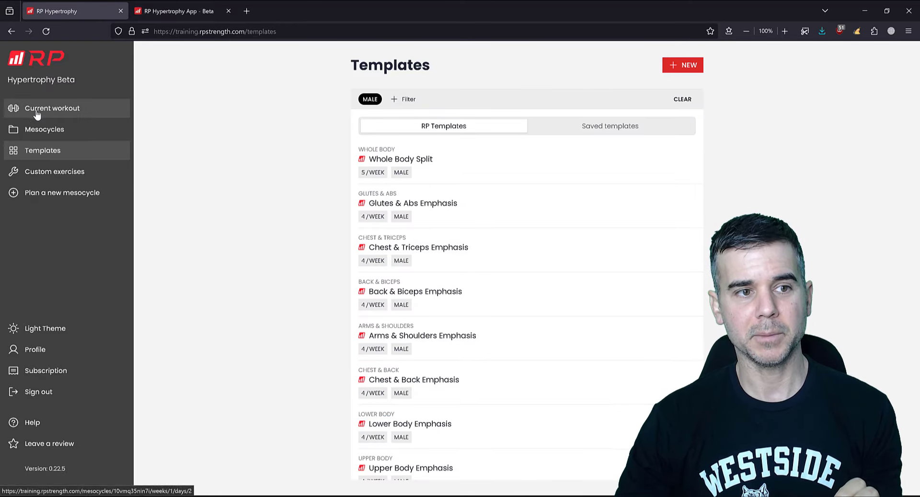
left_click(41, 110)
Step: Return to the membership pricing on the sales page and examine the Monthly Membership offer and its price
left_click(188, 5)
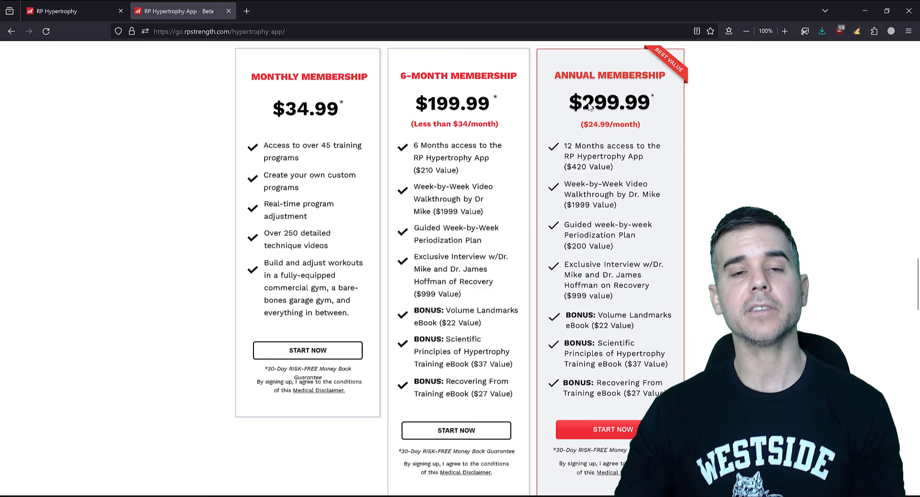
left_click_drag(339, 108, 288, 107)
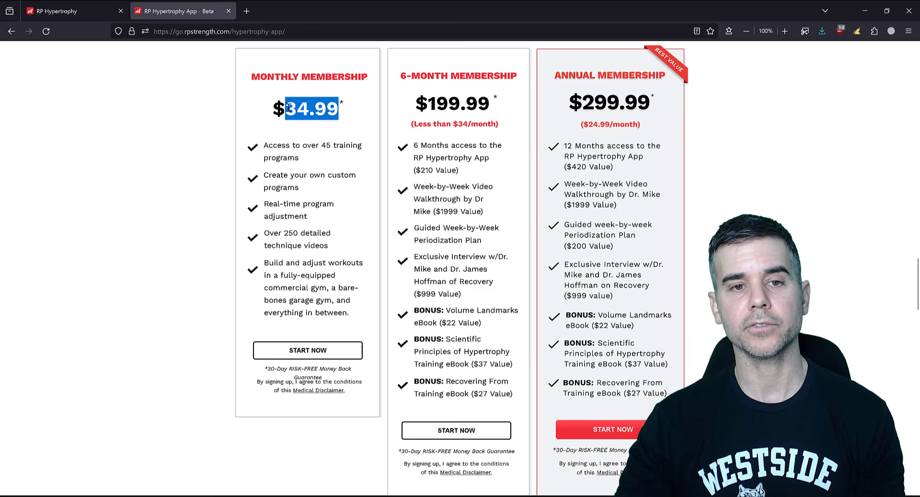
left_click(288, 108)
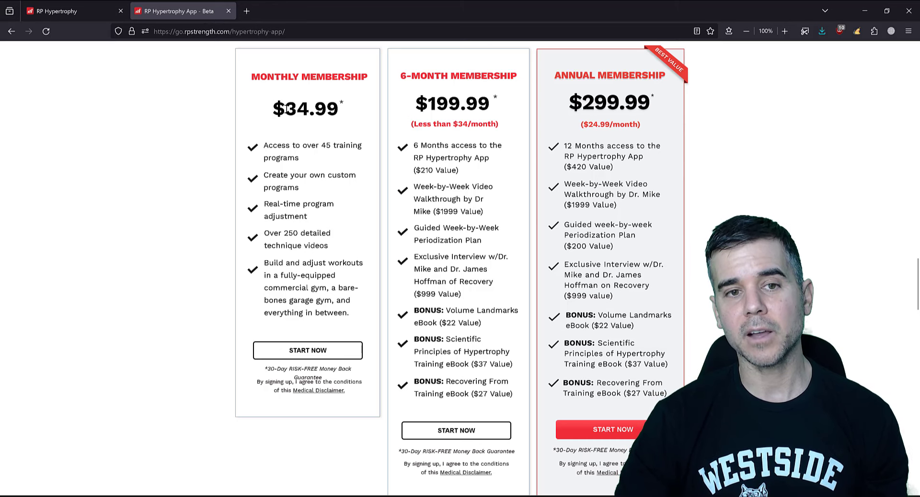
left_click_drag(285, 109, 327, 109)
left_click(337, 109)
left_click(317, 109)
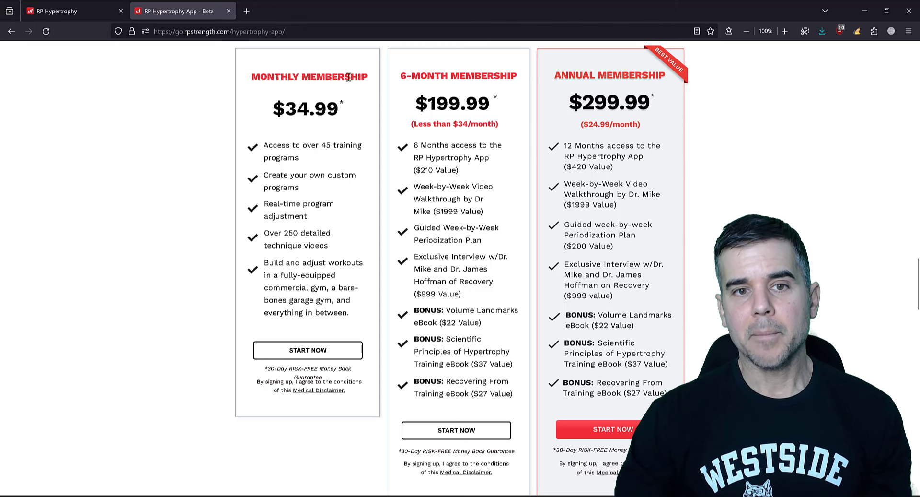
left_click_drag(362, 78, 261, 78)
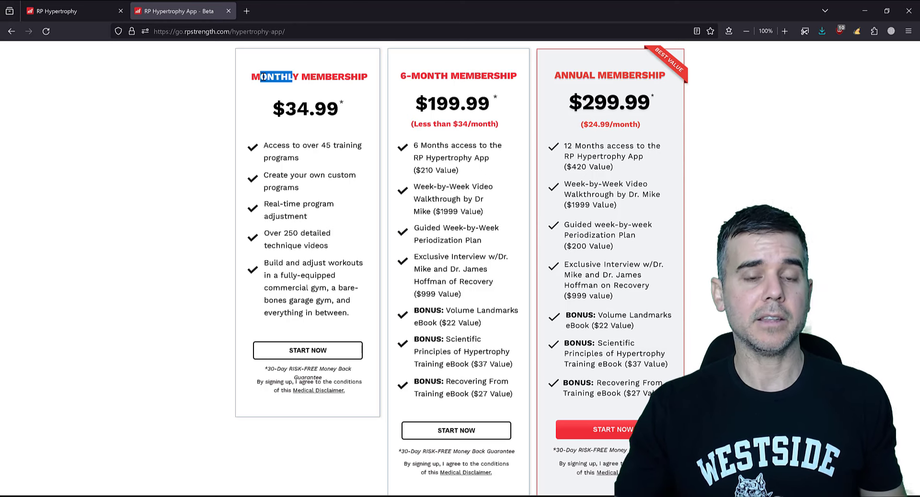
left_click_drag(332, 108, 295, 108)
left_click(294, 108)
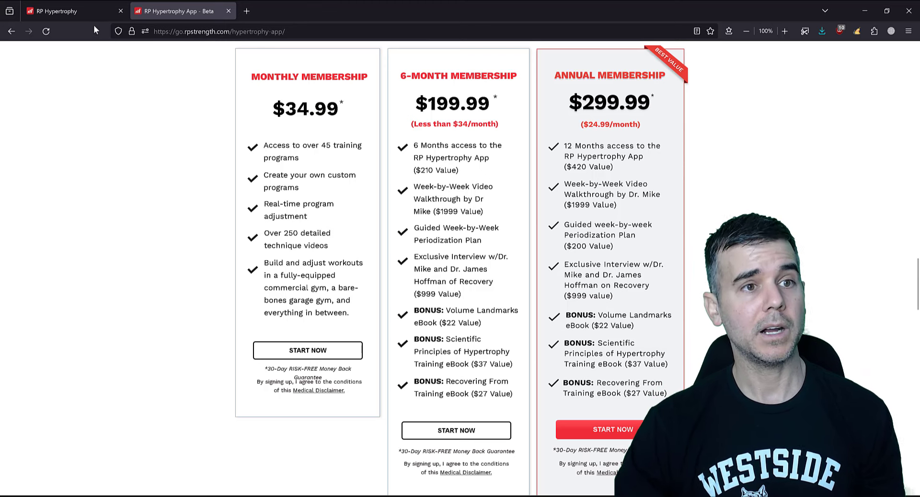
Step: Switch back to the training app's current workout and point out the Hypertrophy Beta label
left_click(61, 10)
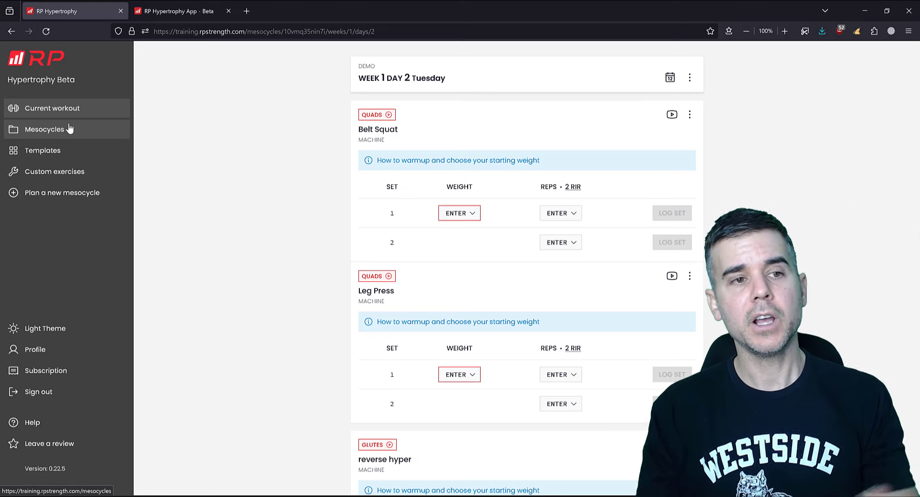
left_click_drag(75, 80, 13, 80)
left_click(13, 82)
left_click(72, 80)
left_click(43, 82)
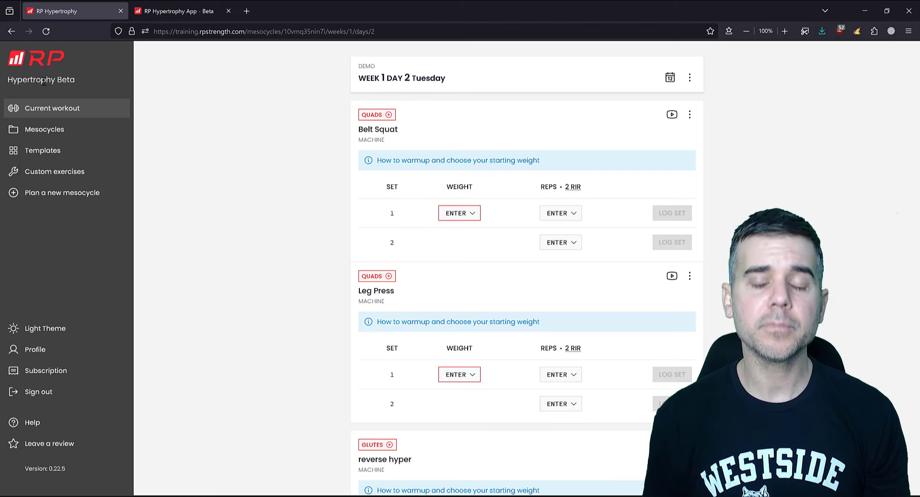